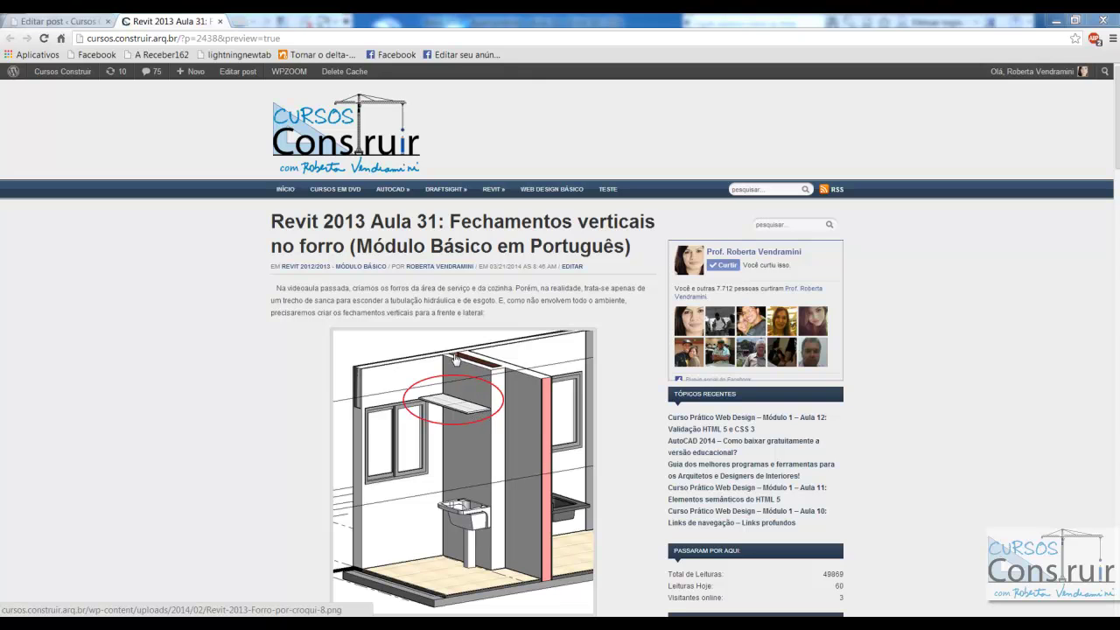
Step: Scroll the Aula 31 blog post to Figure 31.2, showing the Estrutura layer at 0,5268
{"action": "right_click", "coordinate": [645, 396]}
{"action": "left_click", "coordinate": [910, 350]}
{"action": "left_click_drag", "start_coordinate": [1117, 93], "coordinate": [1117, 132]}
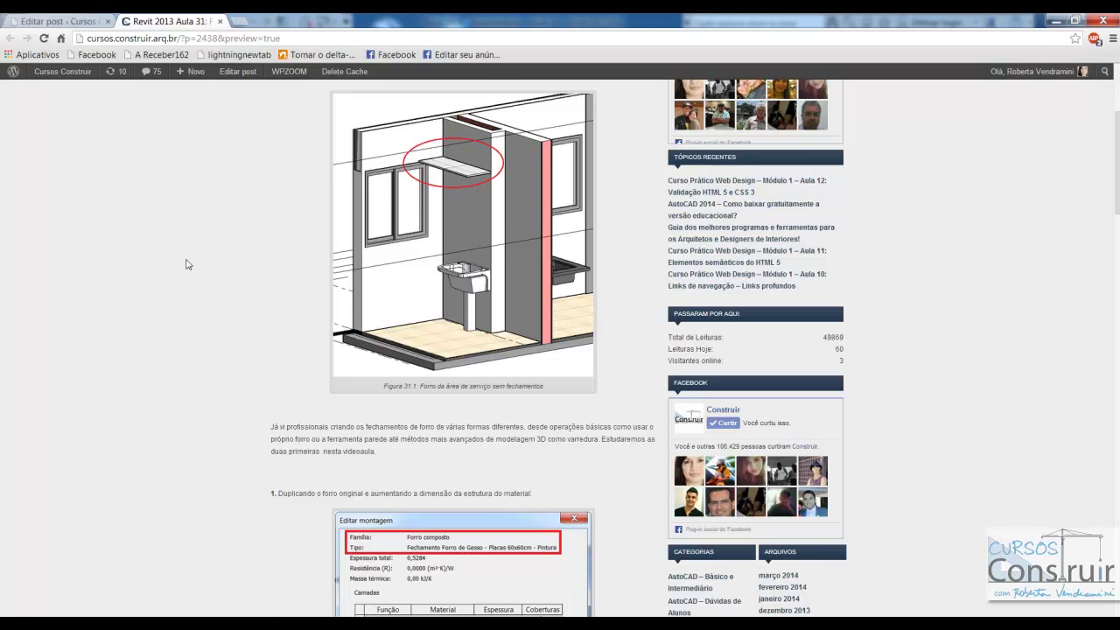
{"action": "scroll", "coordinate": [187, 265], "scroll_direction": "down", "scroll_amount": 3}
{"action": "scroll", "coordinate": [186, 264], "scroll_direction": "down", "scroll_amount": 2}
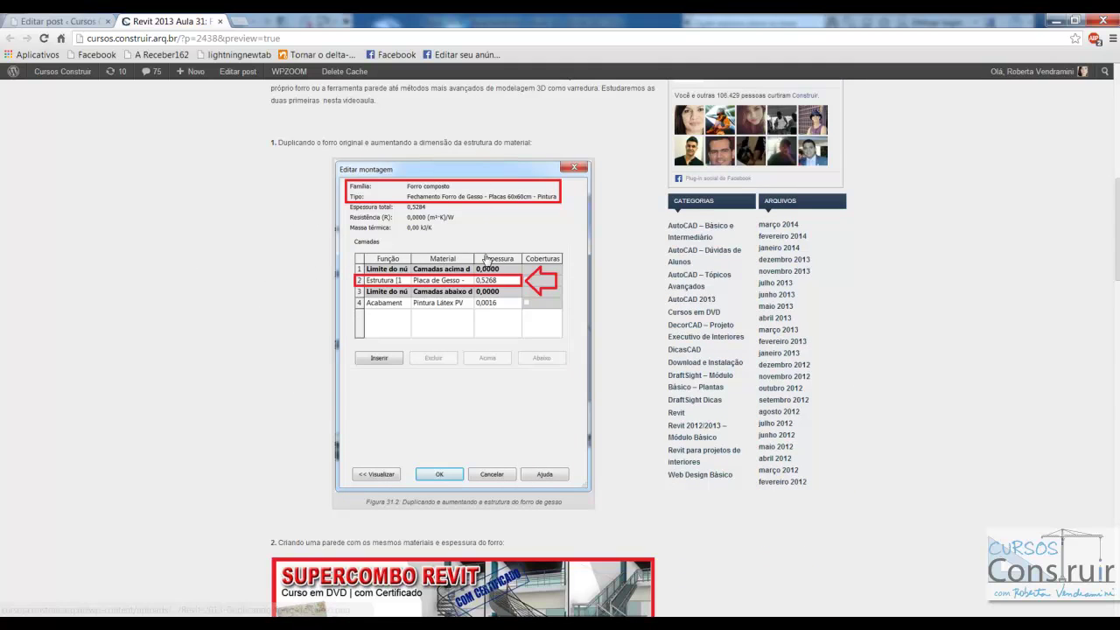
{"action": "scroll", "coordinate": [487, 259], "scroll_direction": "up", "scroll_amount": 1}
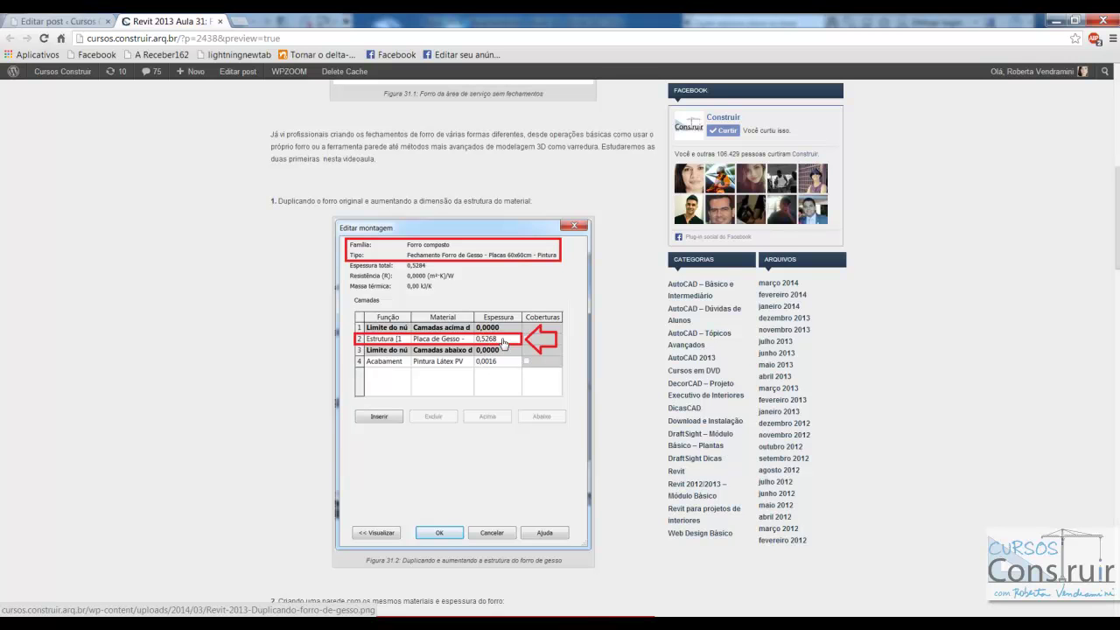
{"action": "scroll", "coordinate": [506, 303], "scroll_direction": "up", "scroll_amount": 3}
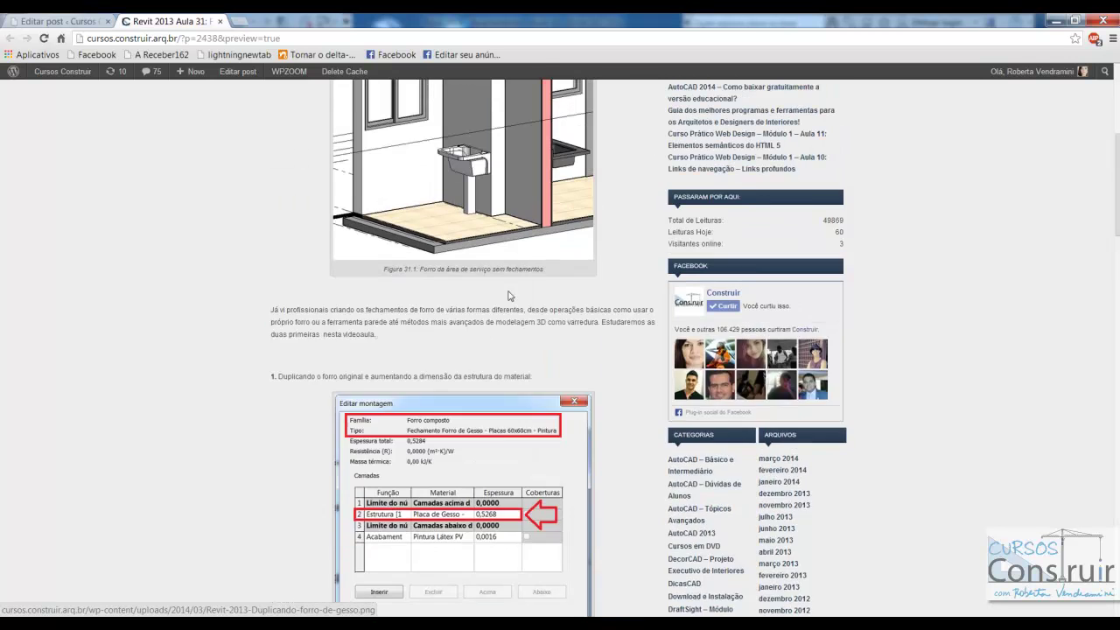
{"action": "scroll", "coordinate": [478, 123], "scroll_direction": "up", "scroll_amount": 2}
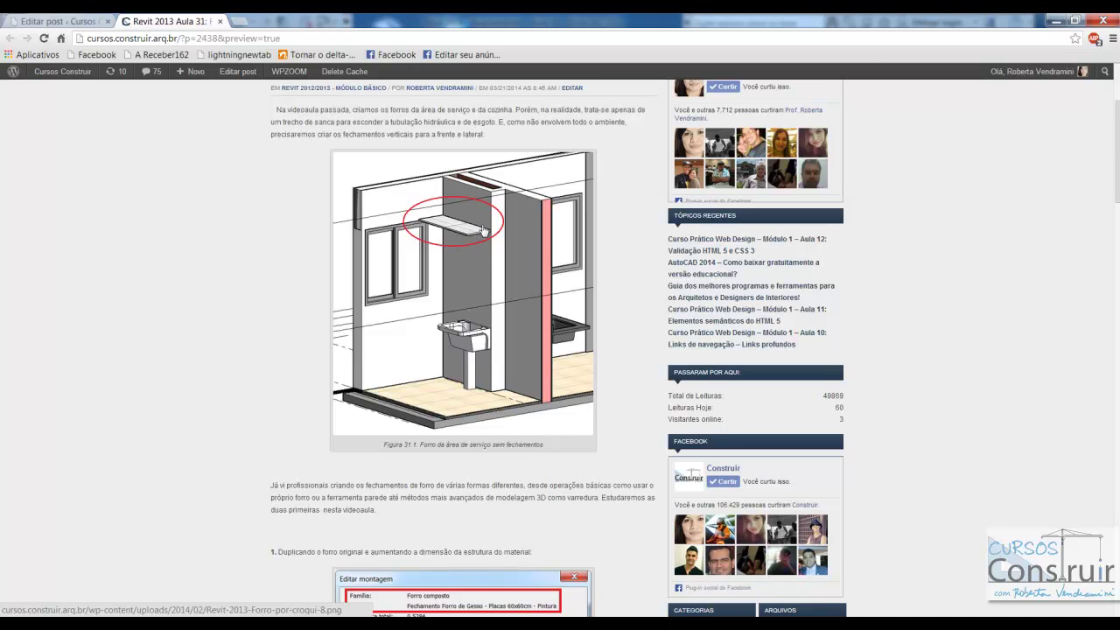
{"action": "scroll", "coordinate": [489, 199], "scroll_direction": "down", "scroll_amount": 3}
{"action": "scroll", "coordinate": [489, 199], "scroll_direction": "down", "scroll_amount": 1}
{"action": "scroll", "coordinate": [481, 227], "scroll_direction": "down", "scroll_amount": 1}
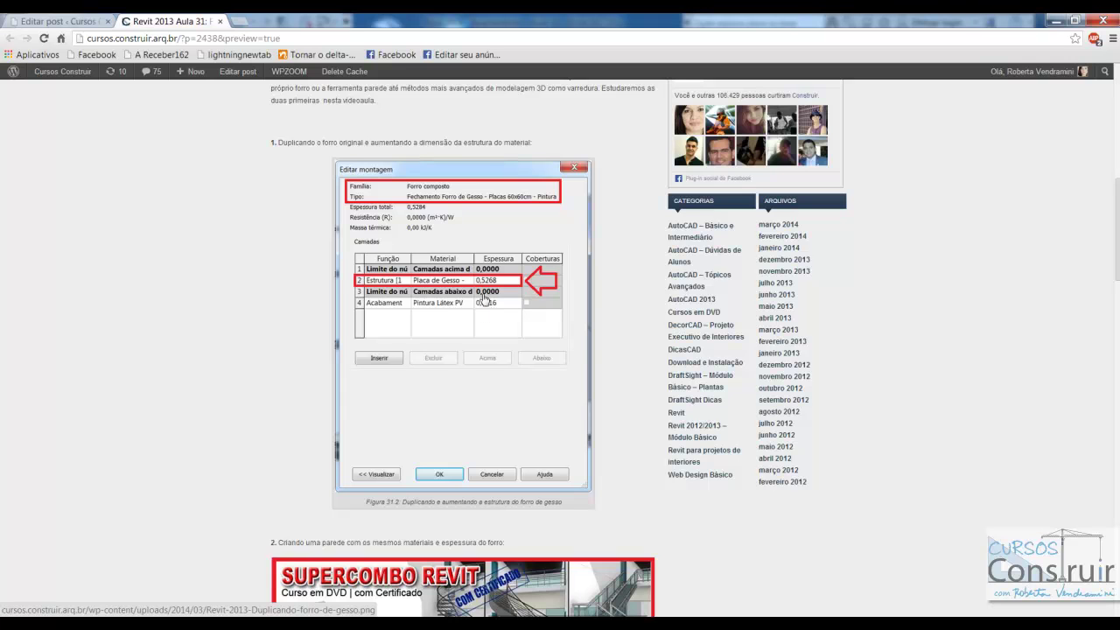
Step: Scroll down to Figure 31.3 showing the gypsum closure wall
{"action": "scroll", "coordinate": [496, 300], "scroll_direction": "down", "scroll_amount": 3}
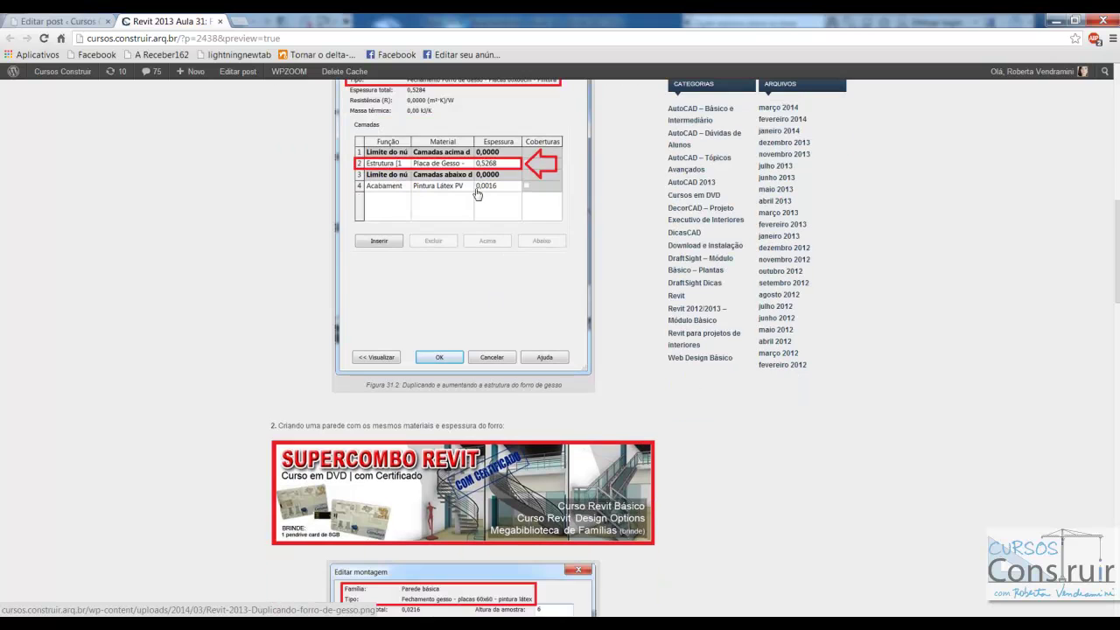
{"action": "scroll", "coordinate": [477, 195], "scroll_direction": "down", "scroll_amount": 6}
{"action": "scroll", "coordinate": [472, 198], "scroll_direction": "down", "scroll_amount": 3}
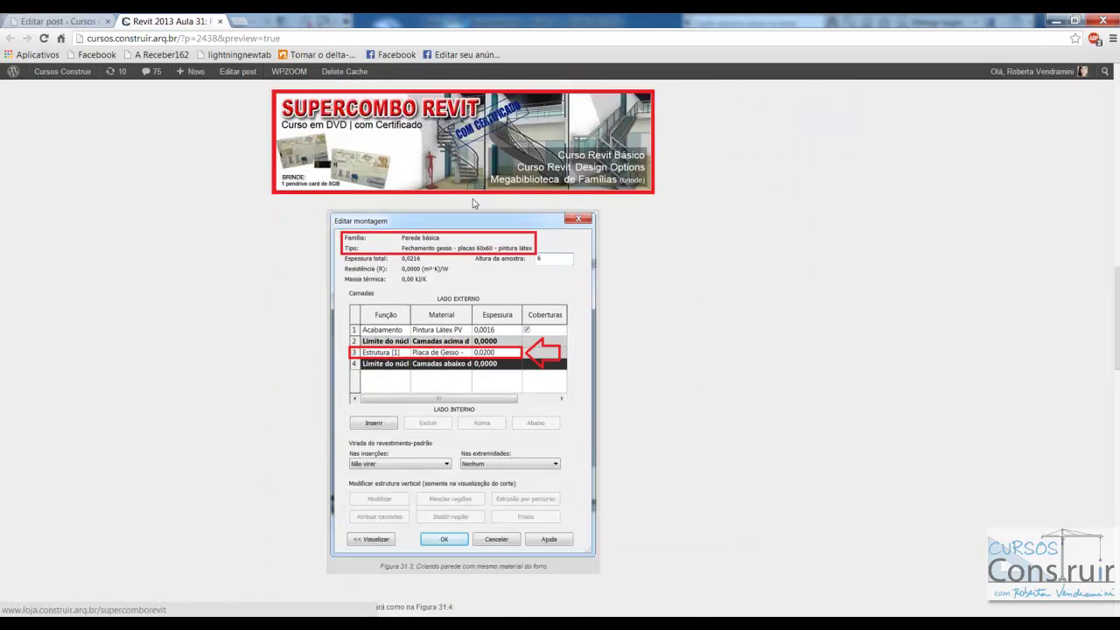
{"action": "scroll", "coordinate": [507, 310], "scroll_direction": "down", "scroll_amount": 1}
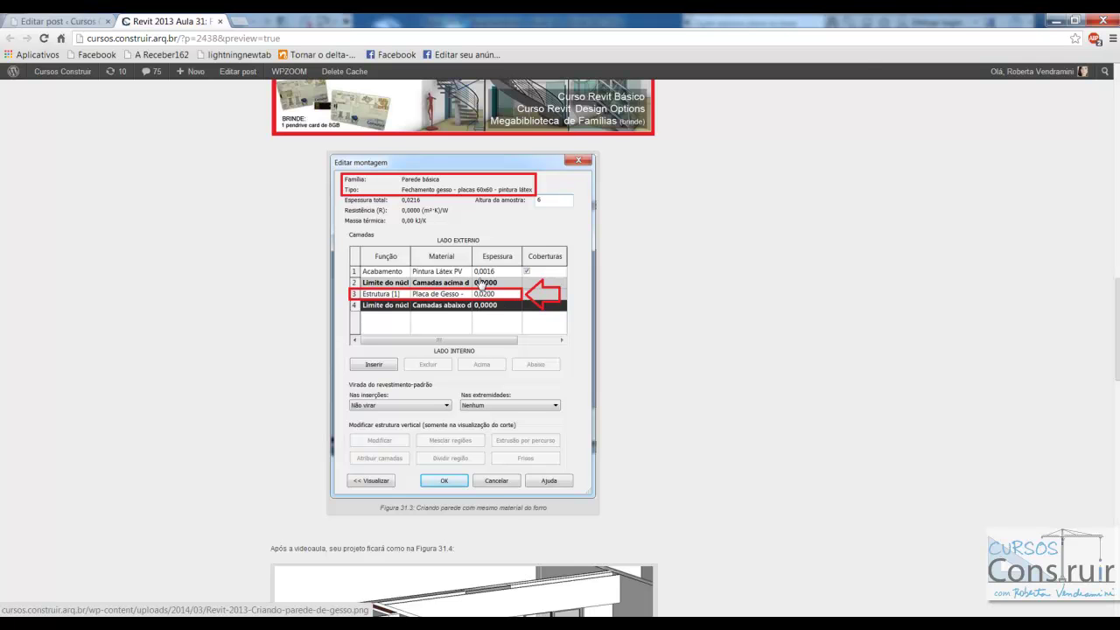
{"action": "scroll", "coordinate": [483, 332], "scroll_direction": "up", "scroll_amount": 2}
{"action": "scroll", "coordinate": [483, 333], "scroll_direction": "up", "scroll_amount": 3}
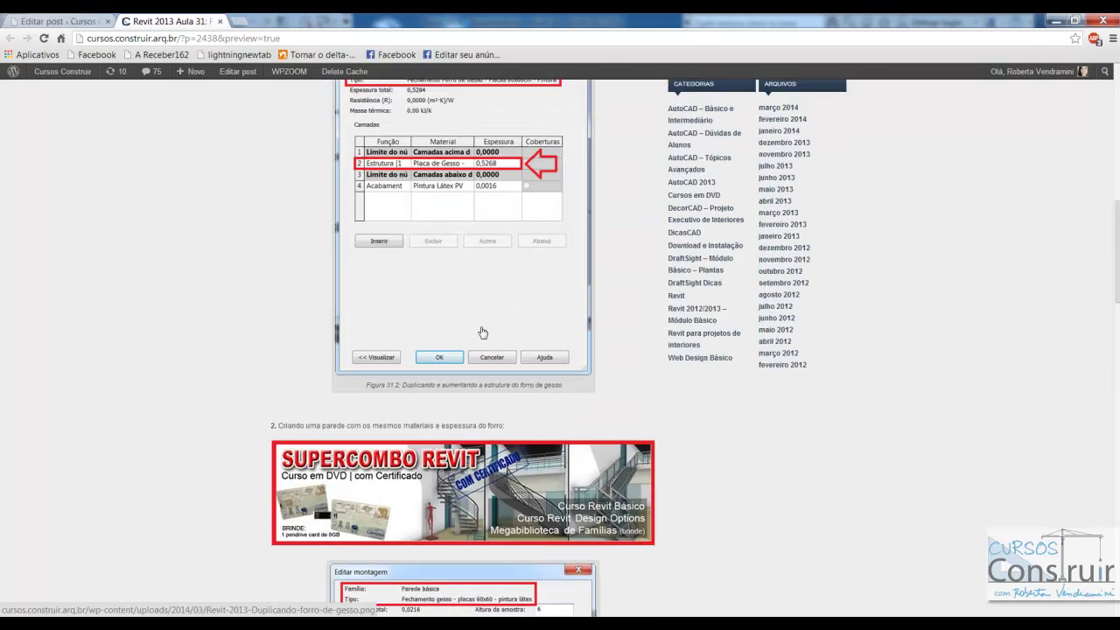
{"action": "scroll", "coordinate": [482, 332], "scroll_direction": "up", "scroll_amount": 3}
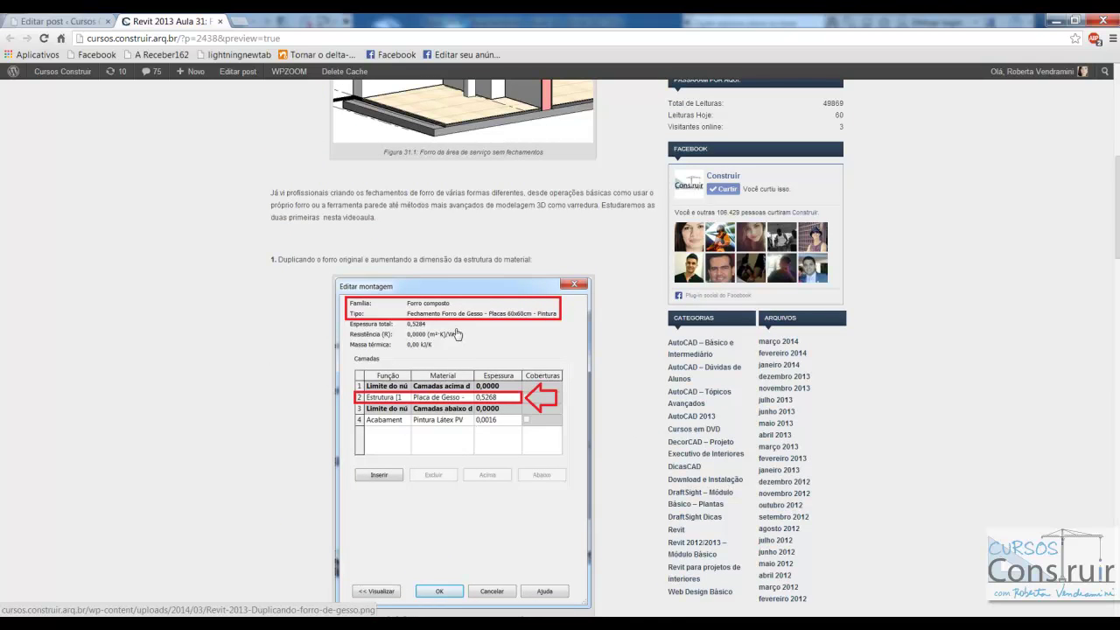
Step: Continue to Figure 31.4 showing the finished kitchen and laundry ceiling closures in 3D
{"action": "scroll", "coordinate": [455, 334], "scroll_direction": "down", "scroll_amount": 3}
{"action": "scroll", "coordinate": [454, 335], "scroll_direction": "down", "scroll_amount": 3}
{"action": "scroll", "coordinate": [455, 335], "scroll_direction": "down", "scroll_amount": 5}
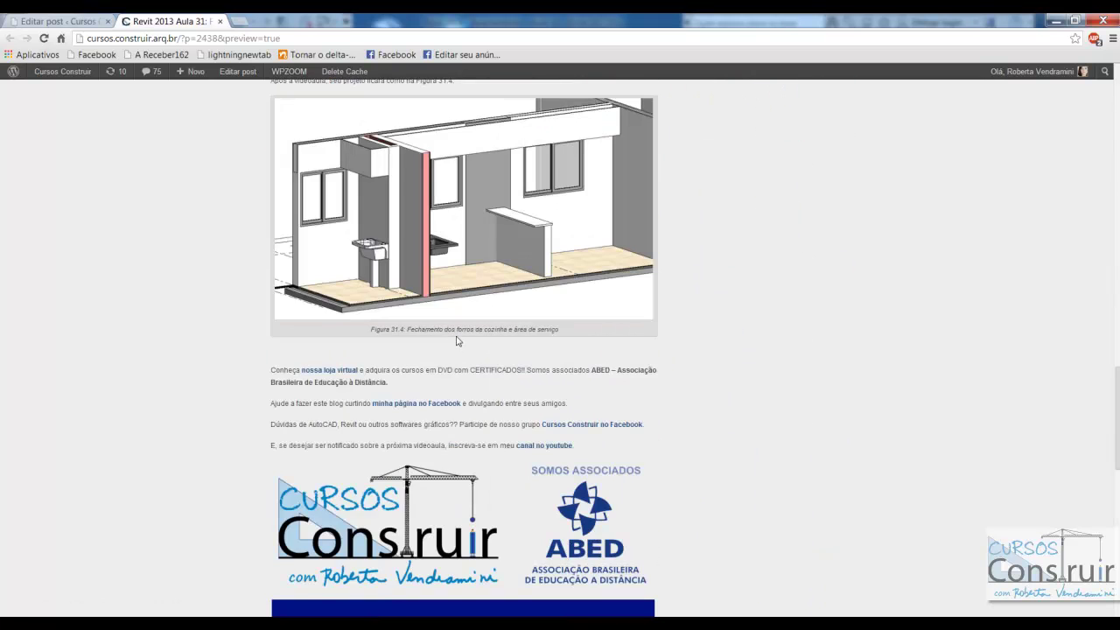
{"action": "scroll", "coordinate": [459, 293], "scroll_direction": "down", "scroll_amount": 4}
{"action": "scroll", "coordinate": [459, 293], "scroll_direction": "up", "scroll_amount": 4}
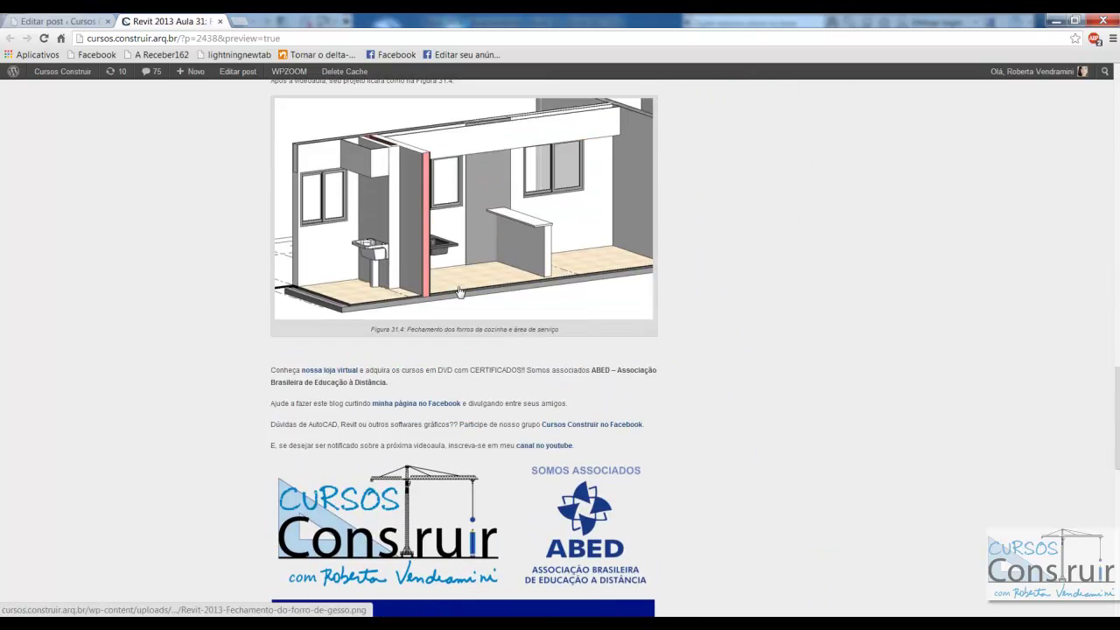
{"action": "scroll", "coordinate": [460, 291], "scroll_direction": "up", "scroll_amount": 1}
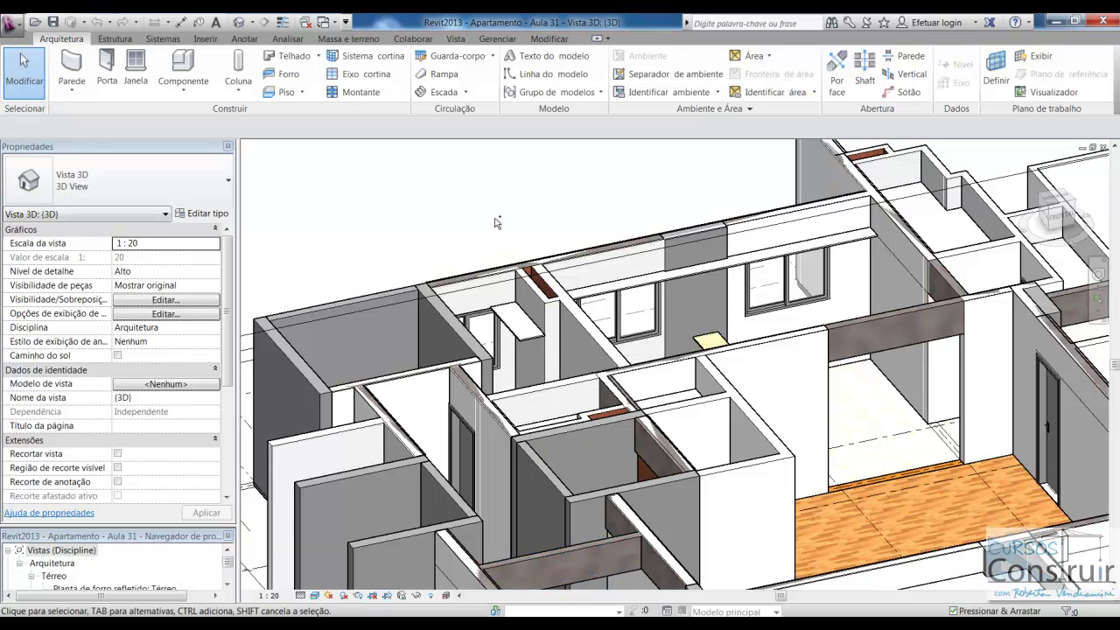
Step: Open the 1º Pavimento reflected ceiling plan, enlarge the Project Browser and zoom into the laundry
{"action": "scroll", "coordinate": [495, 288], "scroll_direction": "down", "scroll_amount": 3}
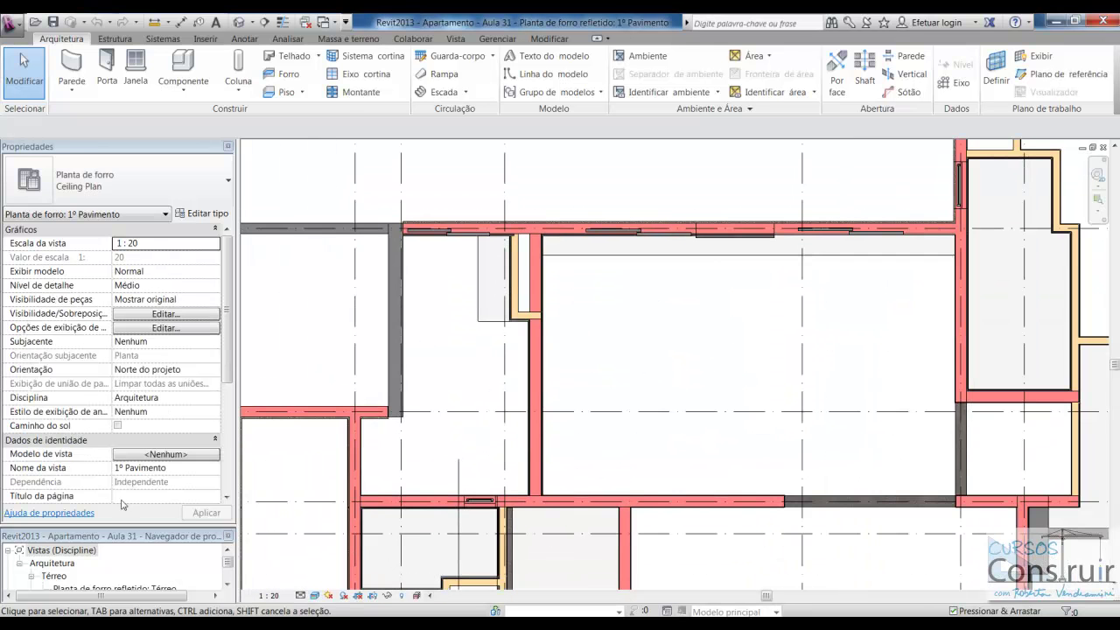
{"action": "left_click_drag", "start_coordinate": [157, 526], "coordinate": [158, 372]}
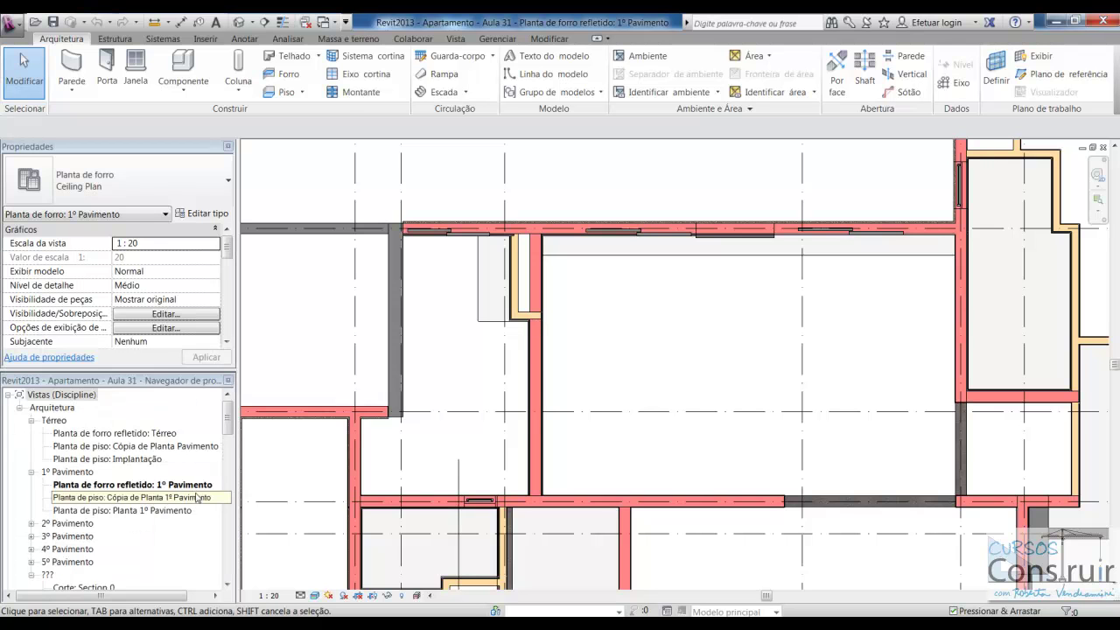
{"action": "scroll", "coordinate": [463, 252], "scroll_direction": "up", "scroll_amount": 1}
{"action": "scroll", "coordinate": [476, 282], "scroll_direction": "up", "scroll_amount": 1}
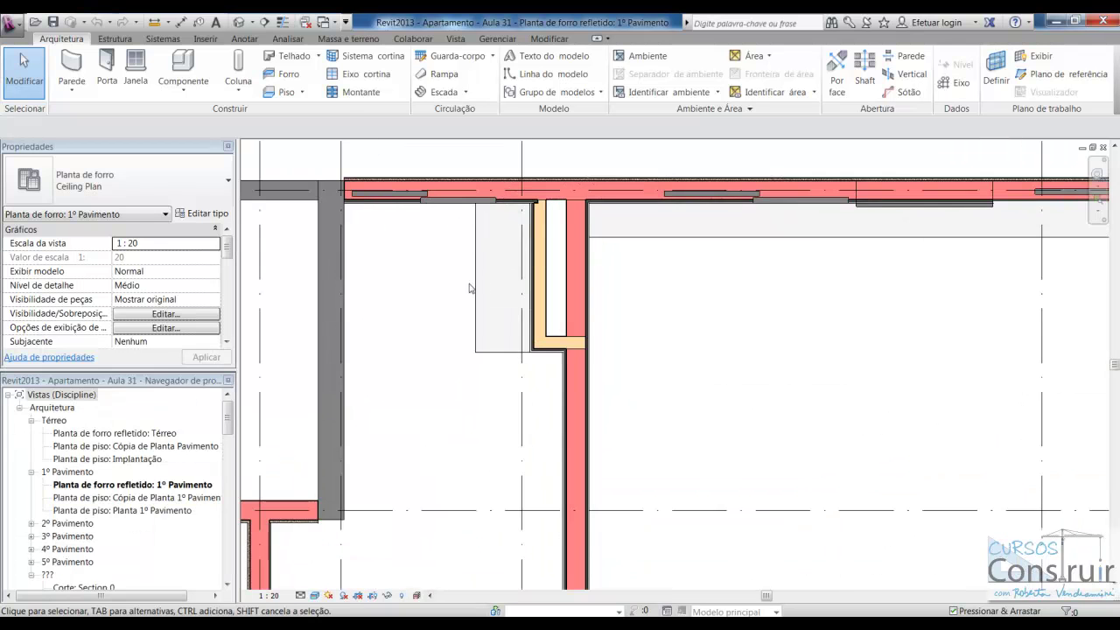
{"action": "scroll", "coordinate": [482, 285], "scroll_direction": "up", "scroll_amount": 1}
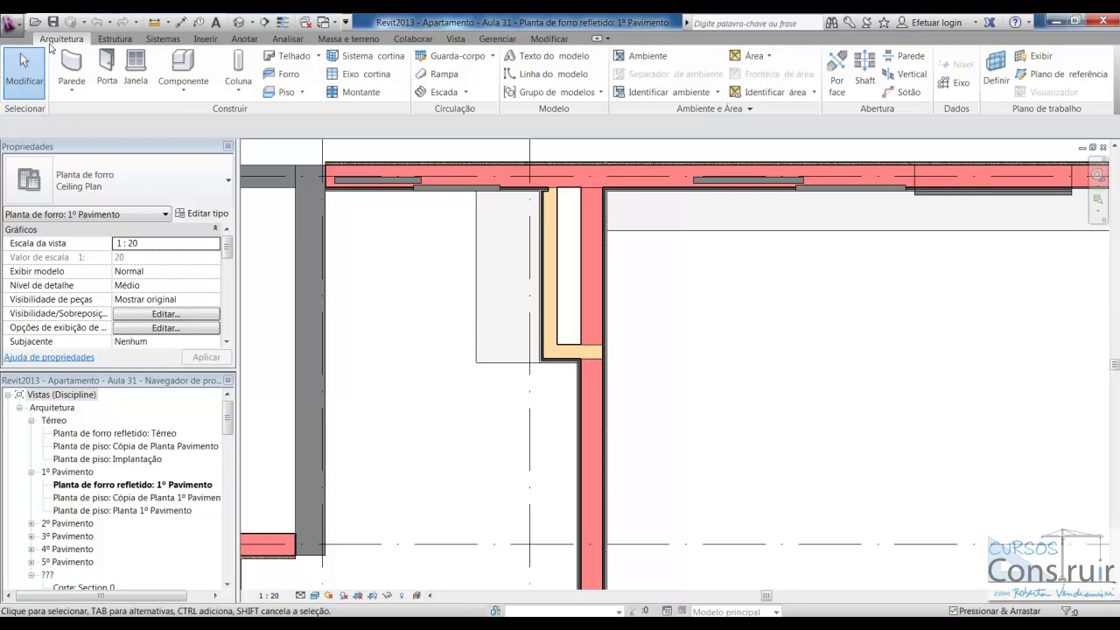
Step: Duplicate the ceiling type as 'Fechamento - Forro de Gesso - Placas 60x60cm - Pintura Látex 2'
{"action": "left_click", "coordinate": [283, 73]}
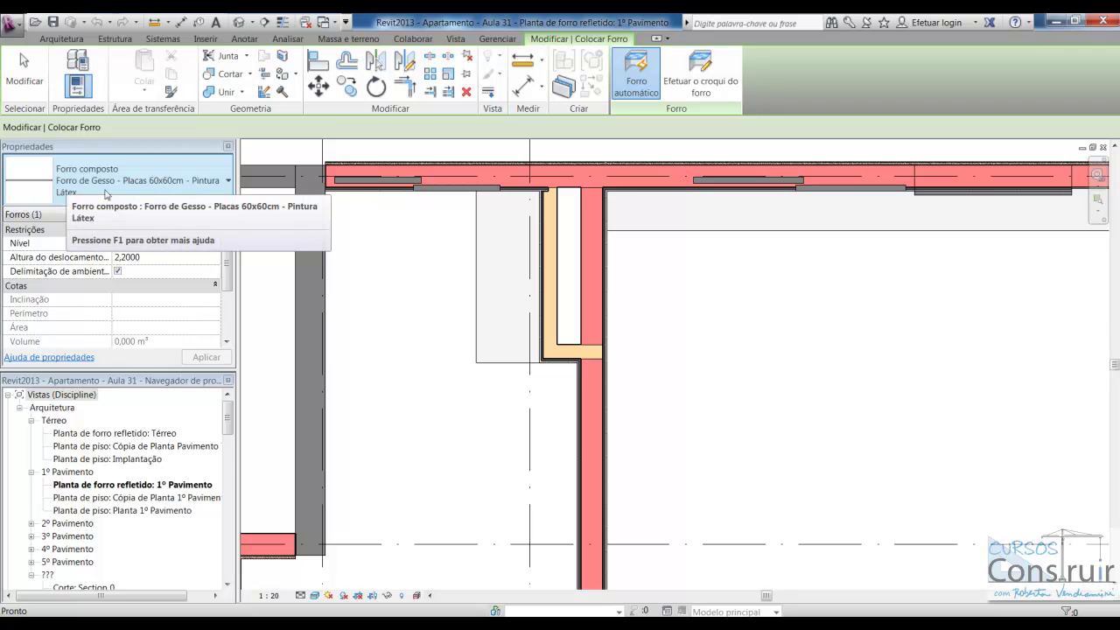
{"action": "left_click", "coordinate": [210, 215]}
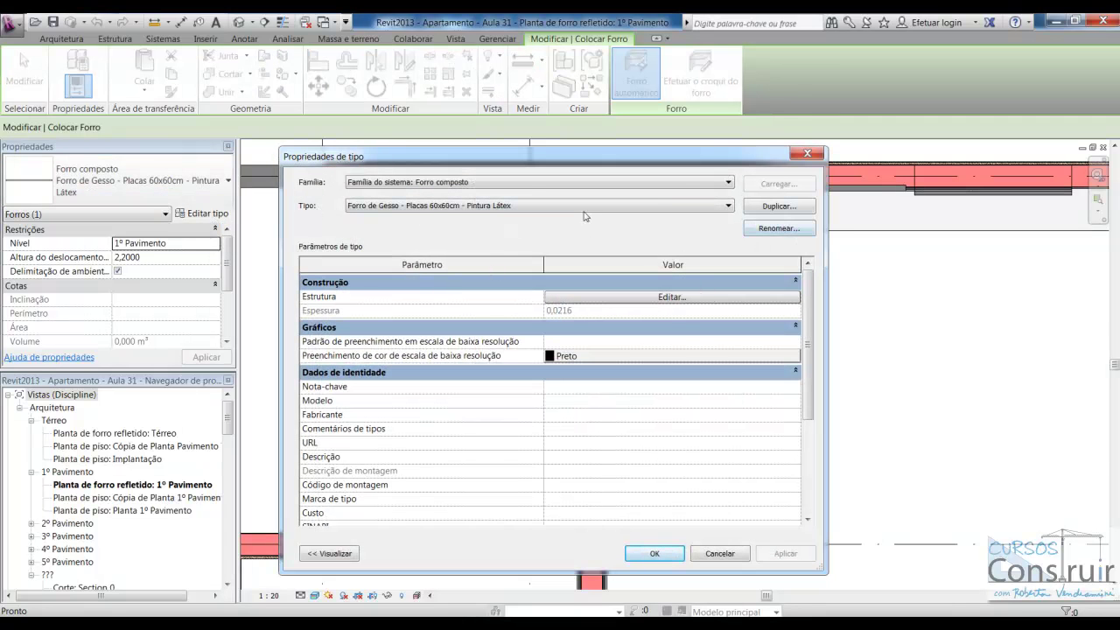
{"action": "left_click", "coordinate": [779, 207]}
{"action": "left_click_drag", "start_coordinate": [579, 285], "coordinate": [512, 283]}
{"action": "left_click", "coordinate": [535, 285]}
{"action": "type", "text": "Fechamento - Forro de Gesso - Placas 6"}
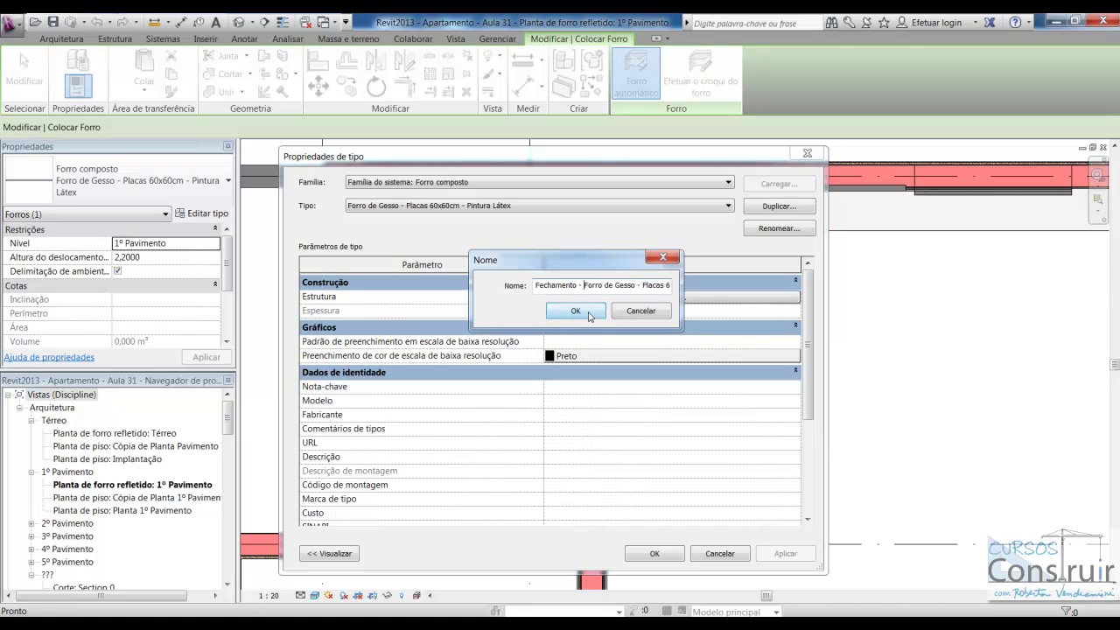
{"action": "left_click", "coordinate": [571, 311]}
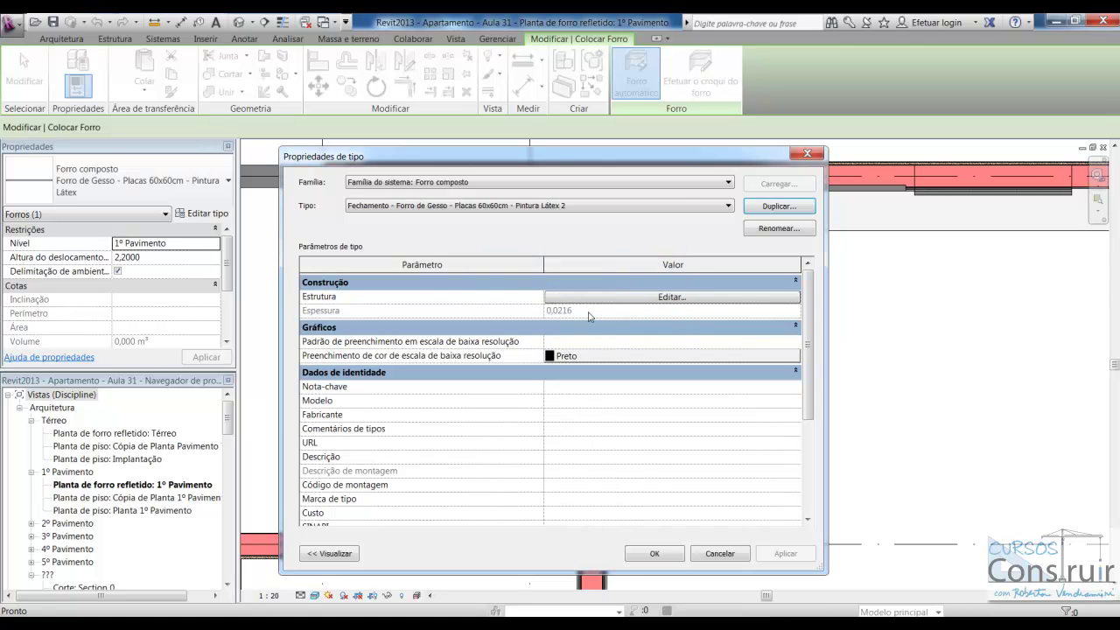
Step: Open the new type's layer structure and select the gypsum Estrutura layer's thickness
{"action": "left_click", "coordinate": [641, 297]}
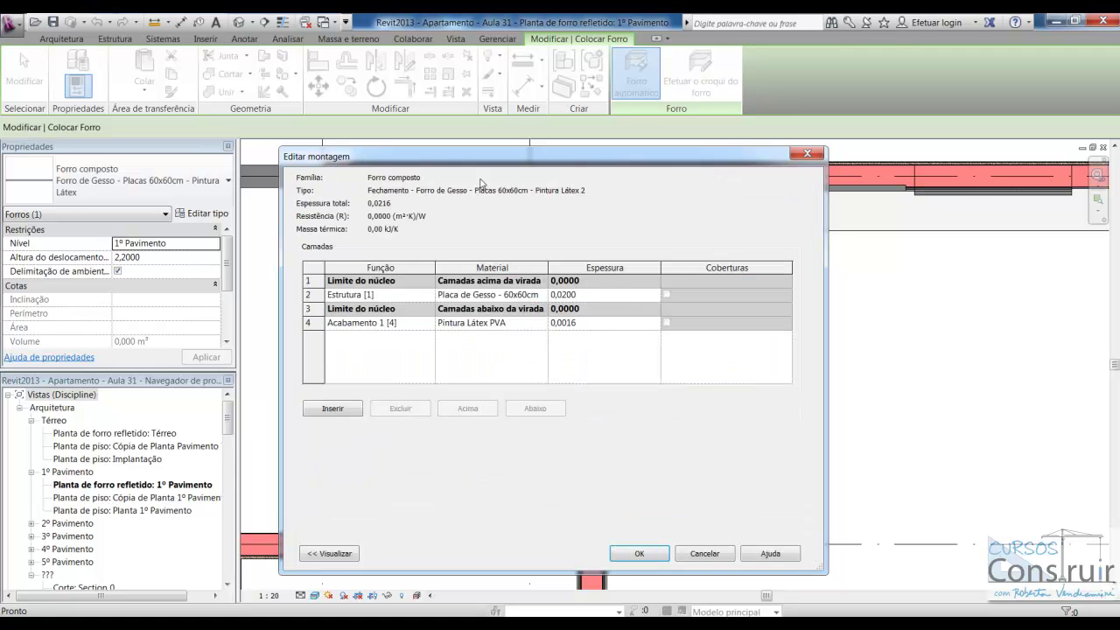
{"action": "left_click", "coordinate": [472, 297]}
{"action": "left_click", "coordinate": [562, 295]}
{"action": "scroll", "coordinate": [665, 312], "scroll_direction": "up", "scroll_amount": 2}
{"action": "scroll", "coordinate": [665, 312], "scroll_direction": "up", "scroll_amount": 3}
{"action": "scroll", "coordinate": [665, 313], "scroll_direction": "up", "scroll_amount": 3}
{"action": "scroll", "coordinate": [665, 312], "scroll_direction": "up", "scroll_amount": 3}
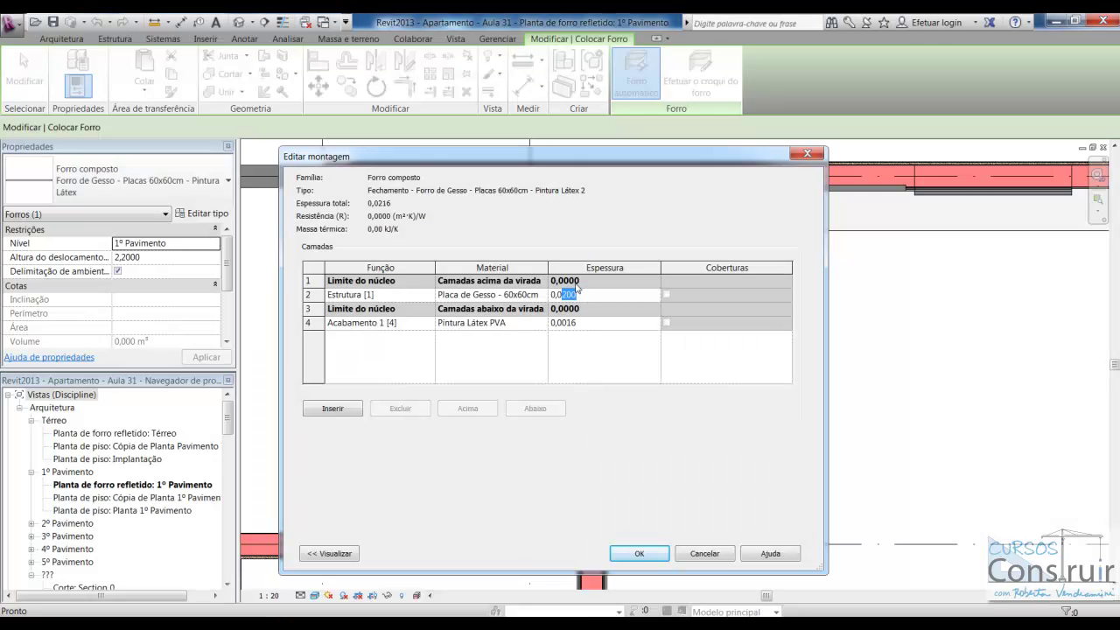
Step: Set the gypsum Estrutura layer thickness to 0,5268, for a 0,5284 total, and confirm both dialogs
{"action": "left_click", "coordinate": [574, 295]}
{"action": "left_click_drag", "start_coordinate": [561, 295], "coordinate": [598, 295]}
{"action": "type", "text": "5268"}
{"action": "key", "text": "BackSpace"}
{"action": "left_click", "coordinate": [629, 553]}
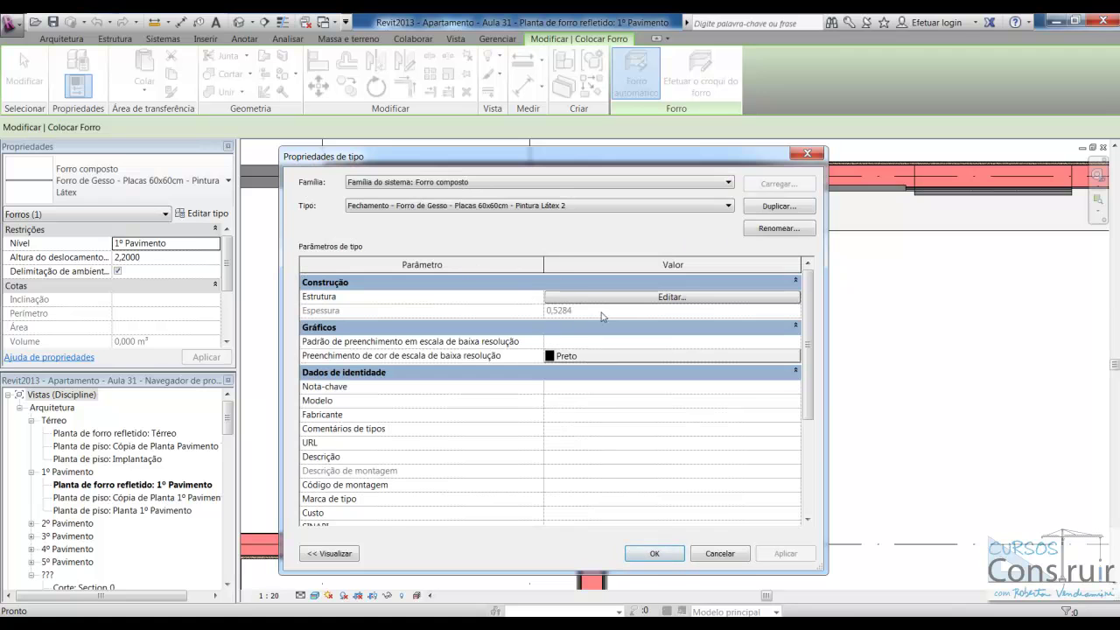
{"action": "left_click", "coordinate": [653, 555]}
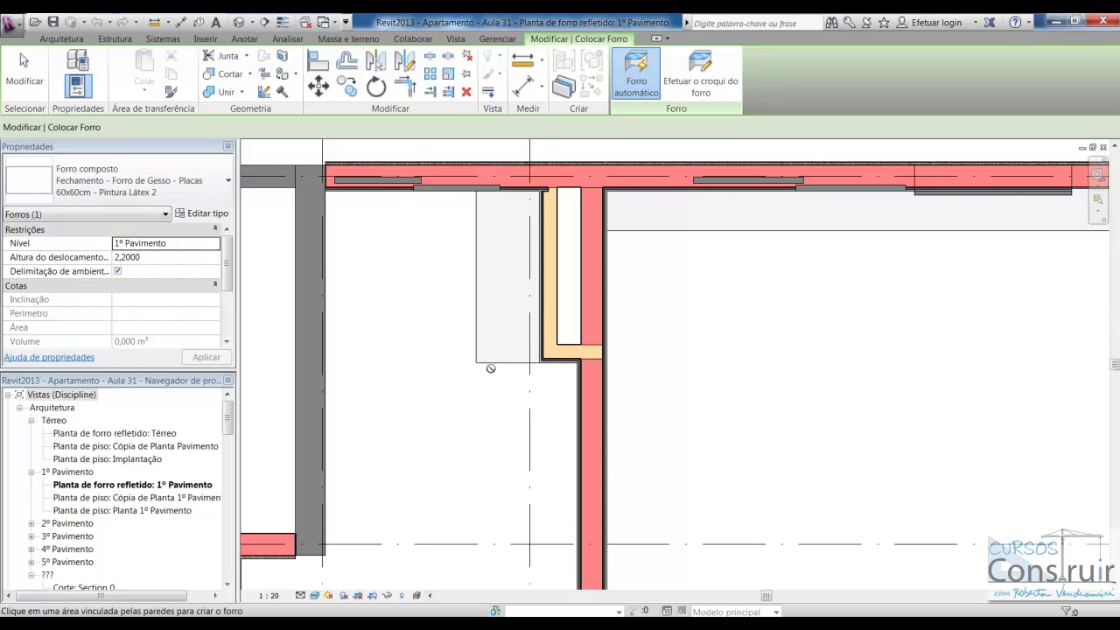
Step: Begin the ceiling boundary sketch by picking the grey box's left and bottom edges
{"action": "left_click", "coordinate": [689, 82]}
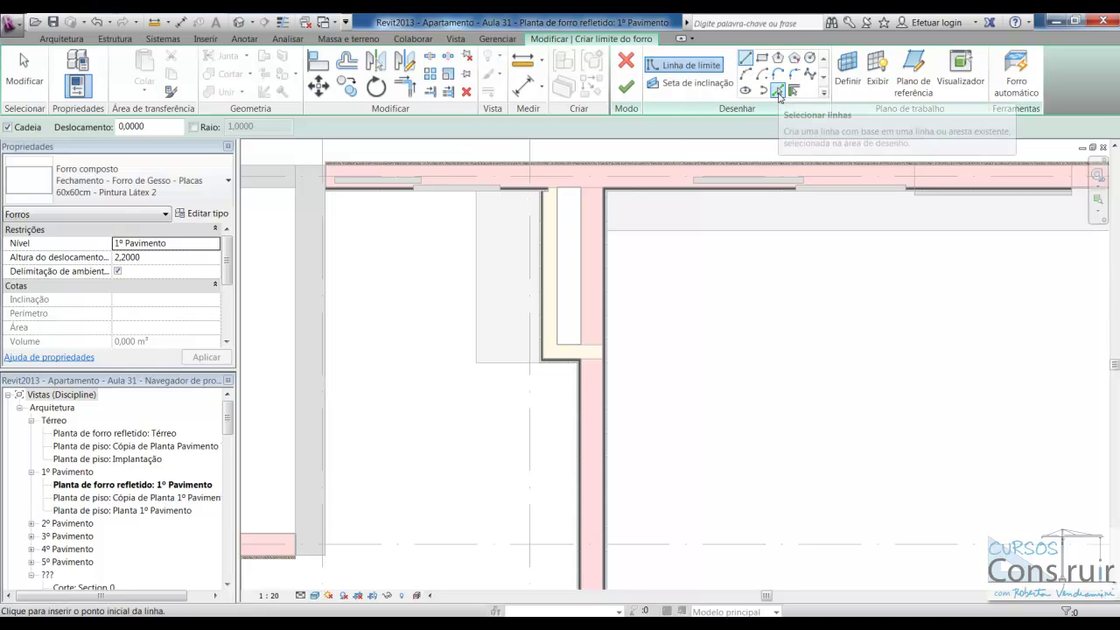
{"action": "left_click", "coordinate": [777, 92]}
{"action": "left_click", "coordinate": [476, 235]}
{"action": "left_click", "coordinate": [495, 362]}
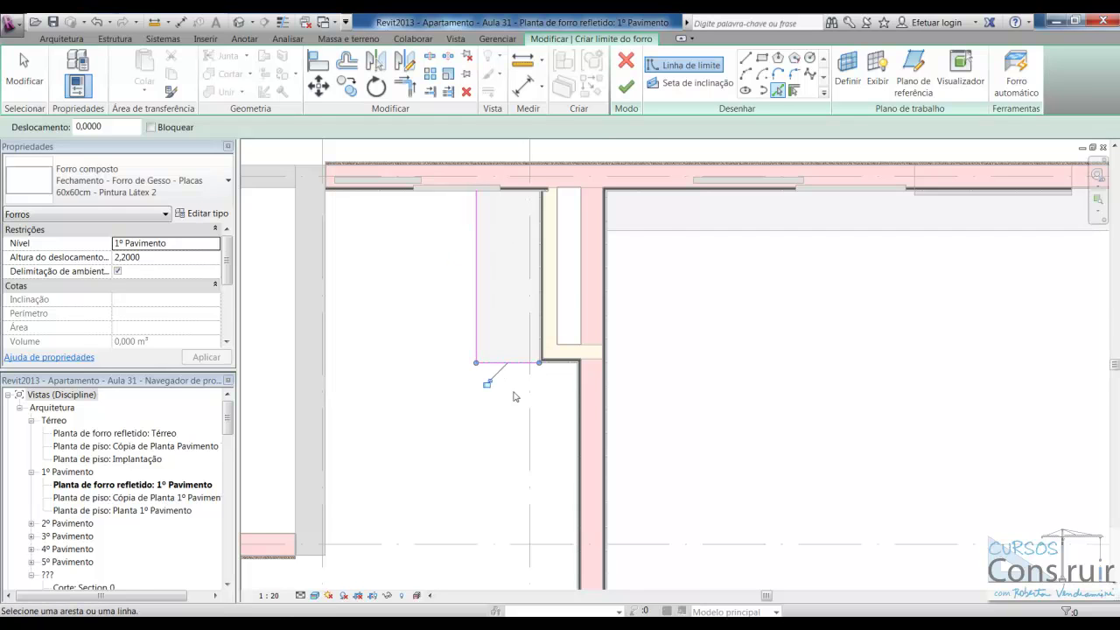
{"action": "left_click", "coordinate": [746, 59]}
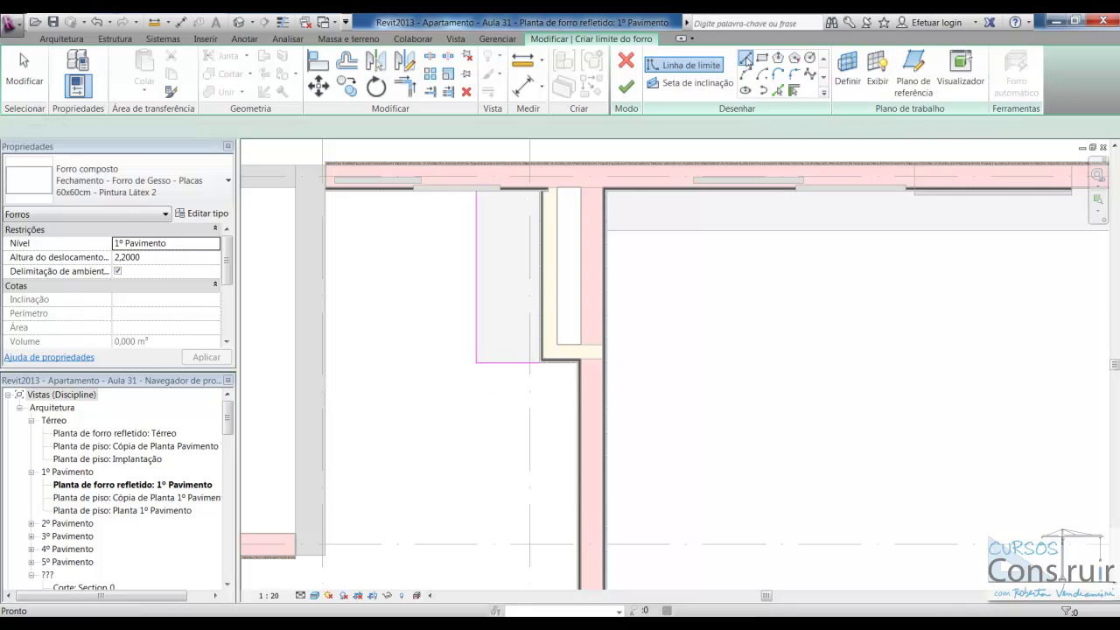
{"action": "scroll", "coordinate": [452, 207], "scroll_direction": "up", "scroll_amount": 1}
{"action": "scroll", "coordinate": [453, 207], "scroll_direction": "up", "scroll_amount": 1}
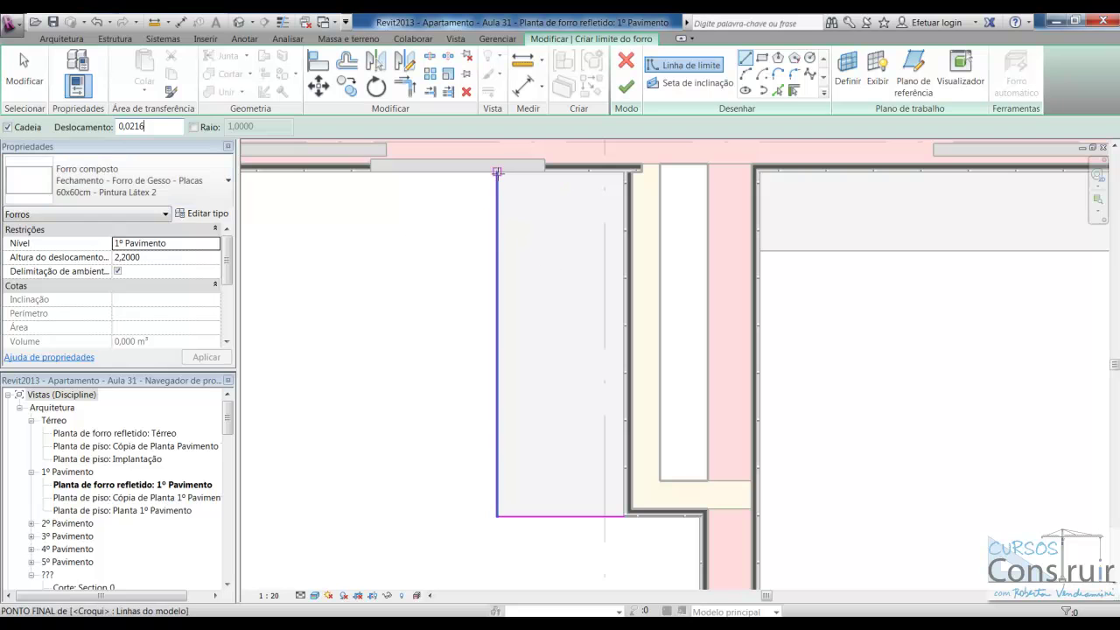
Step: Draw the 0.4000 horizontal boundary segment and the boundary line along the wall's inner face
{"action": "left_click", "coordinate": [497, 171]}
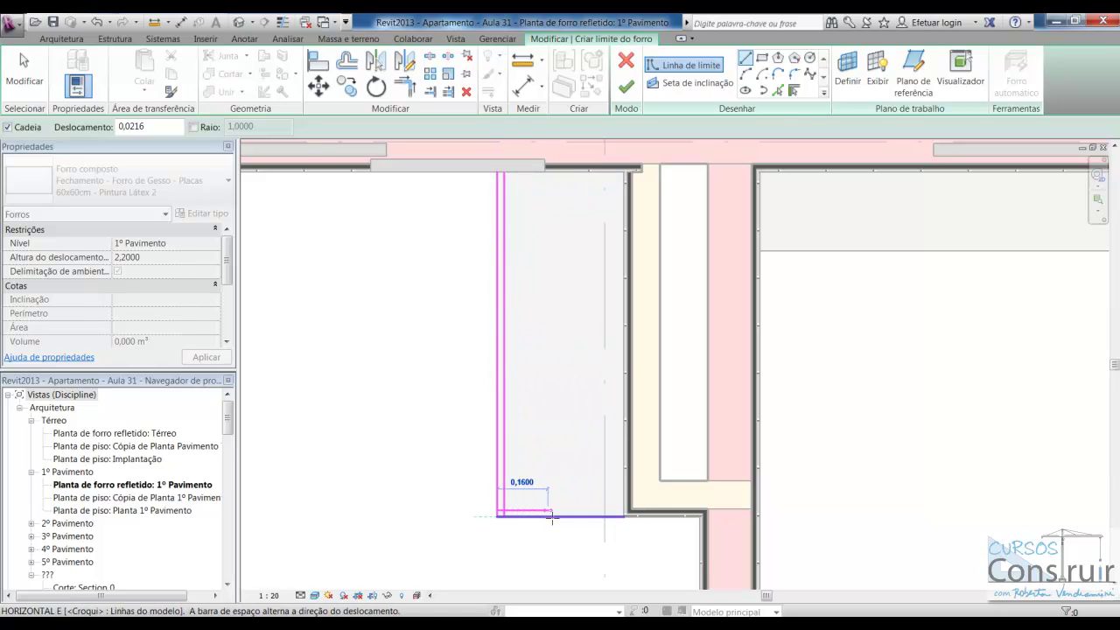
{"action": "left_click", "coordinate": [623, 516]}
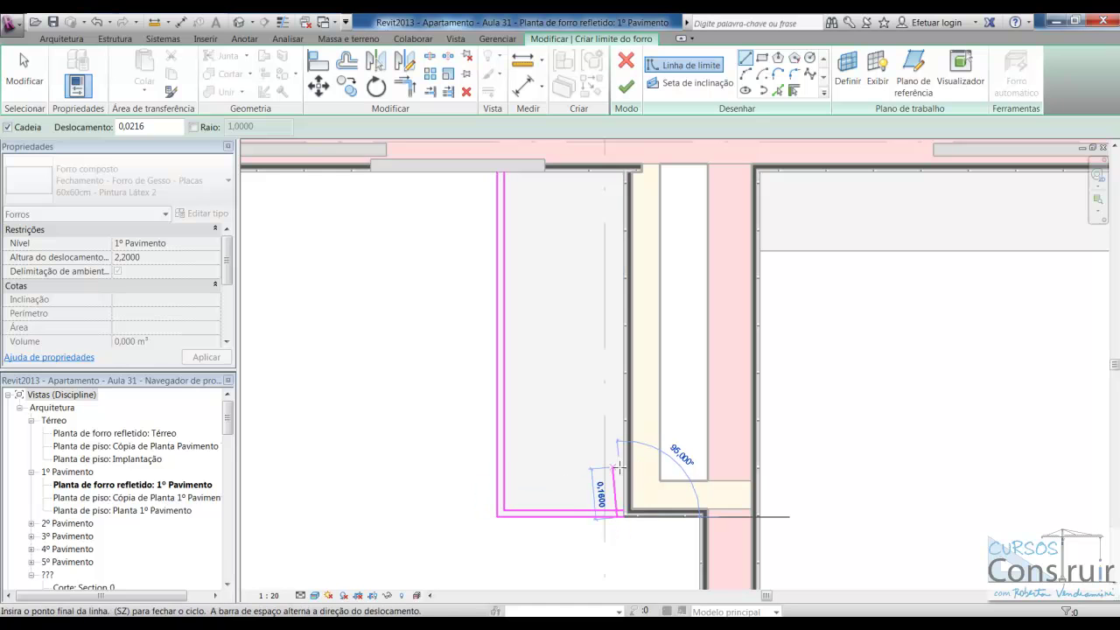
{"action": "key", "text": "Escape"}
{"action": "key", "text": "Escape"}
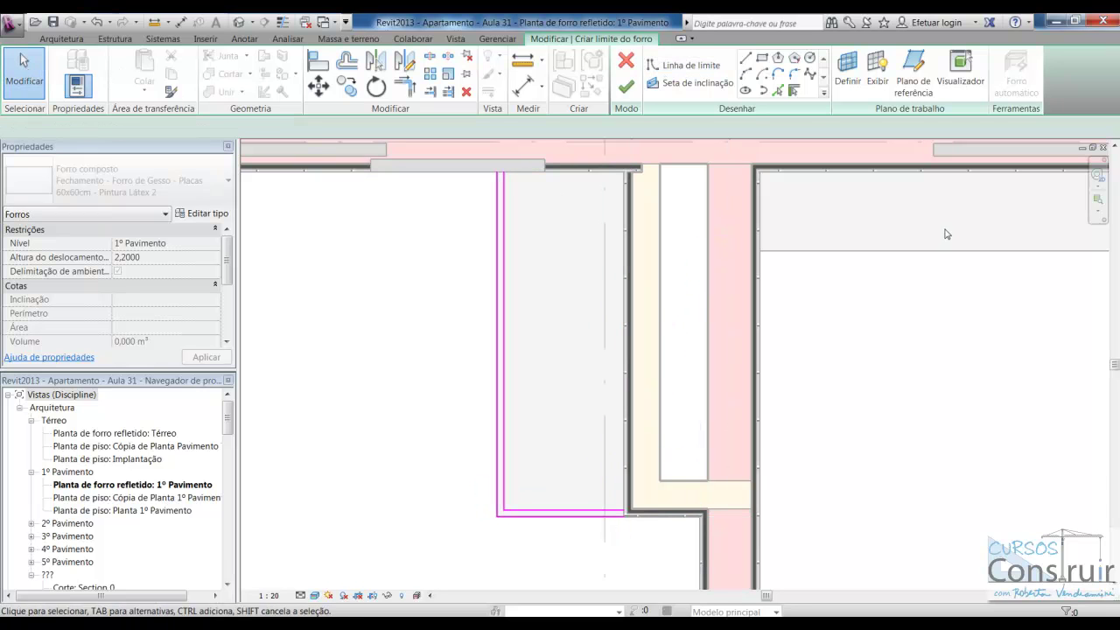
{"action": "left_click", "coordinate": [745, 58]}
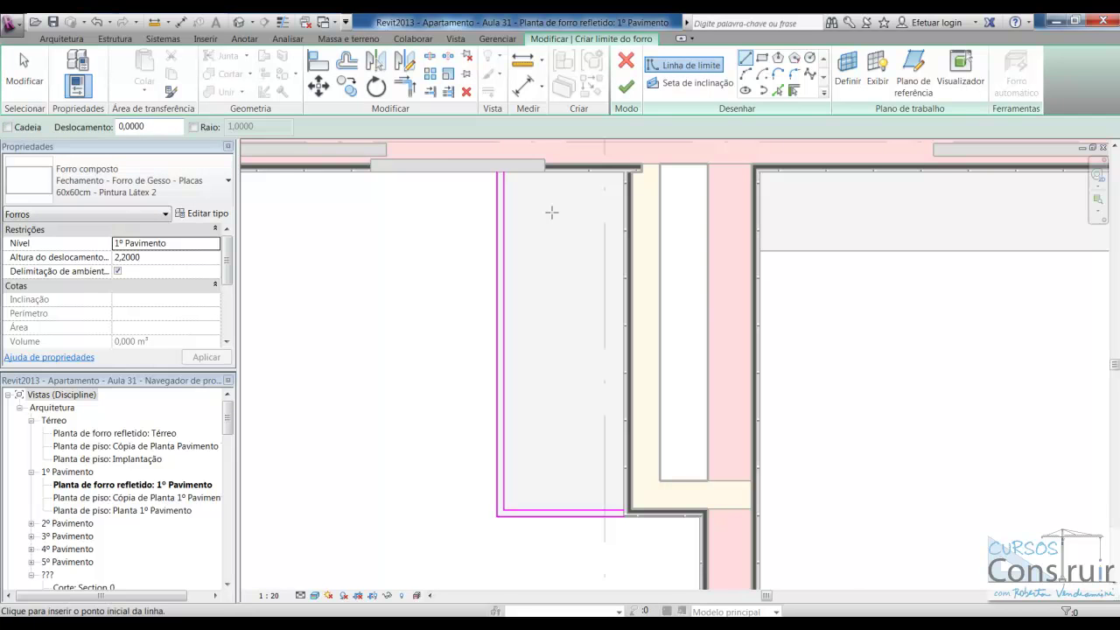
{"action": "scroll", "coordinate": [503, 175], "scroll_direction": "up", "scroll_amount": 3}
{"action": "scroll", "coordinate": [490, 179], "scroll_direction": "up", "scroll_amount": 2}
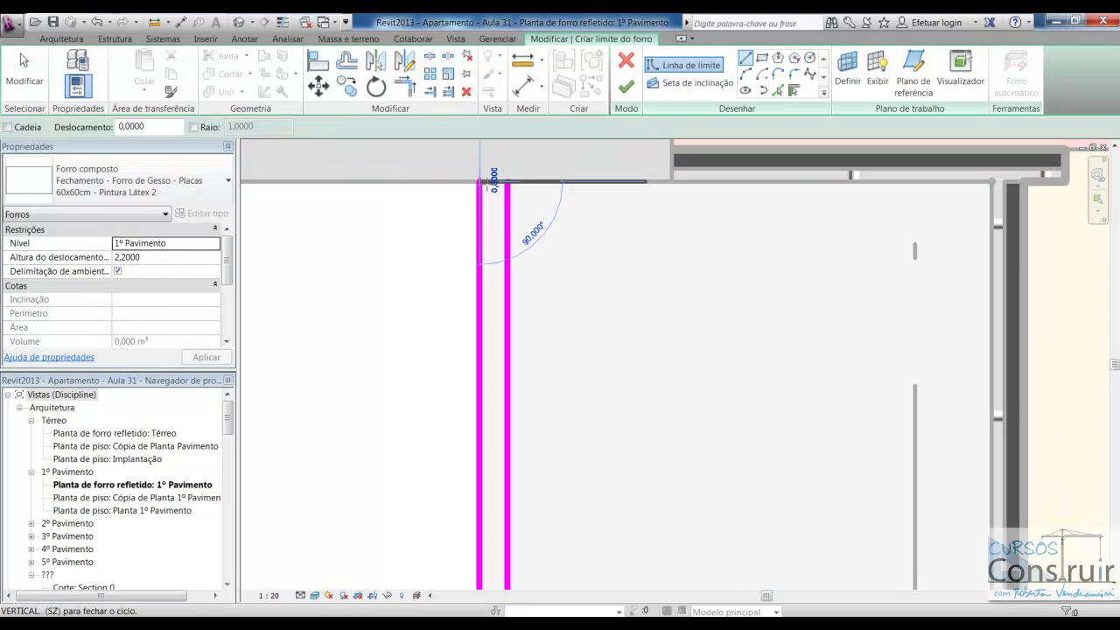
{"action": "scroll", "coordinate": [463, 194], "scroll_direction": "down", "scroll_amount": 1}
{"action": "scroll", "coordinate": [468, 197], "scroll_direction": "down", "scroll_amount": 1}
{"action": "scroll", "coordinate": [595, 488], "scroll_direction": "up", "scroll_amount": 1}
{"action": "scroll", "coordinate": [580, 517], "scroll_direction": "up", "scroll_amount": 1}
{"action": "scroll", "coordinate": [573, 464], "scroll_direction": "up", "scroll_amount": 1}
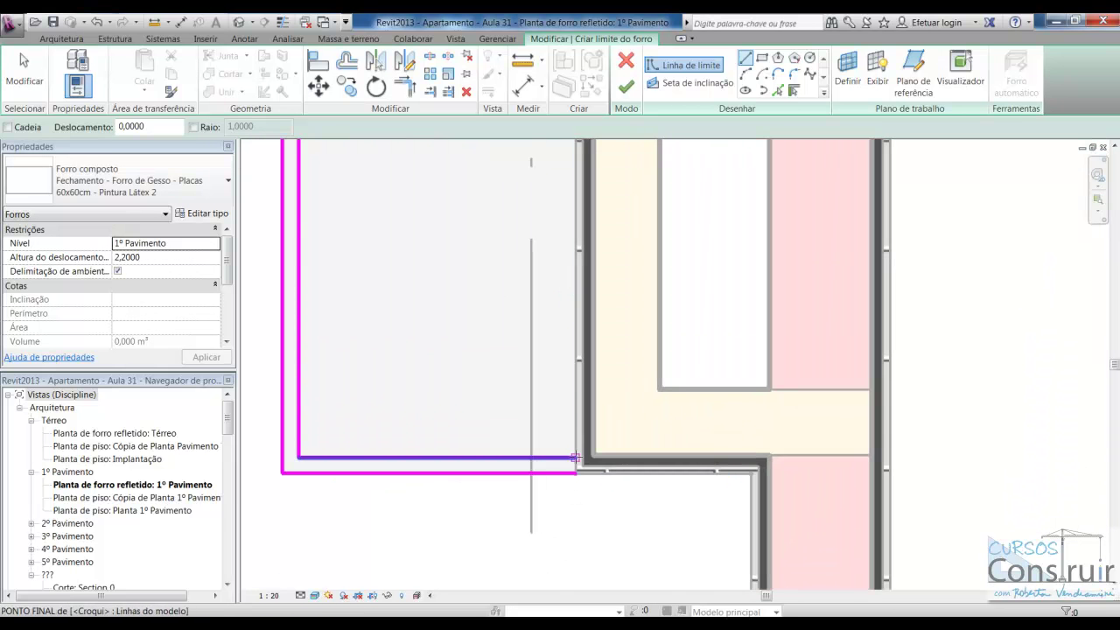
{"action": "left_click", "coordinate": [575, 455]}
{"action": "left_click", "coordinate": [578, 299]}
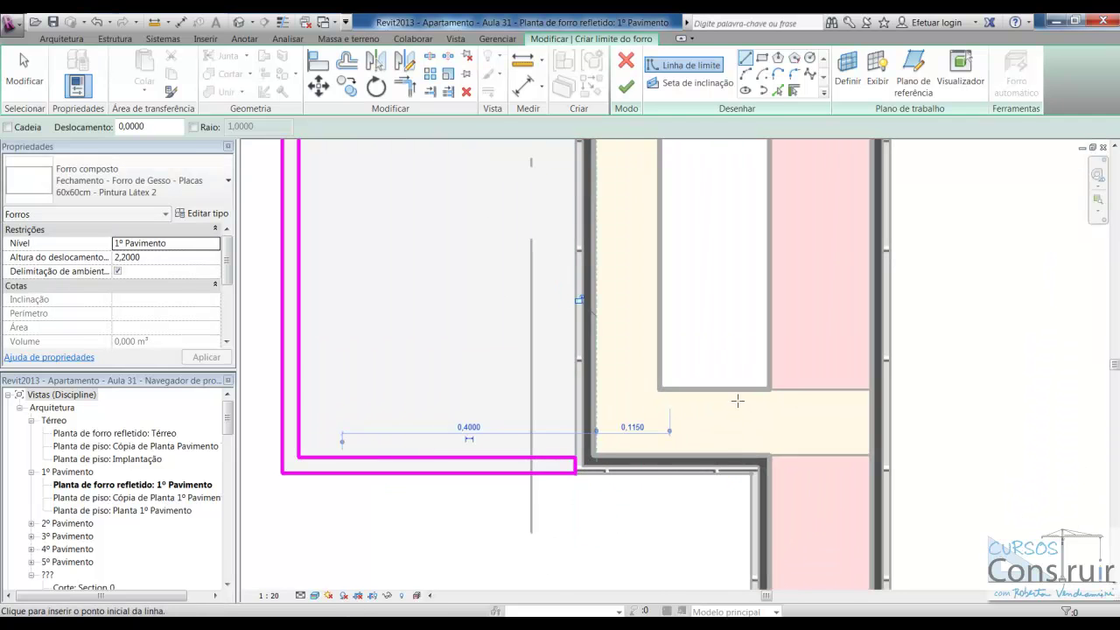
{"action": "scroll", "coordinate": [737, 400], "scroll_direction": "down", "scroll_amount": 1}
{"action": "scroll", "coordinate": [735, 406], "scroll_direction": "down", "scroll_amount": 1}
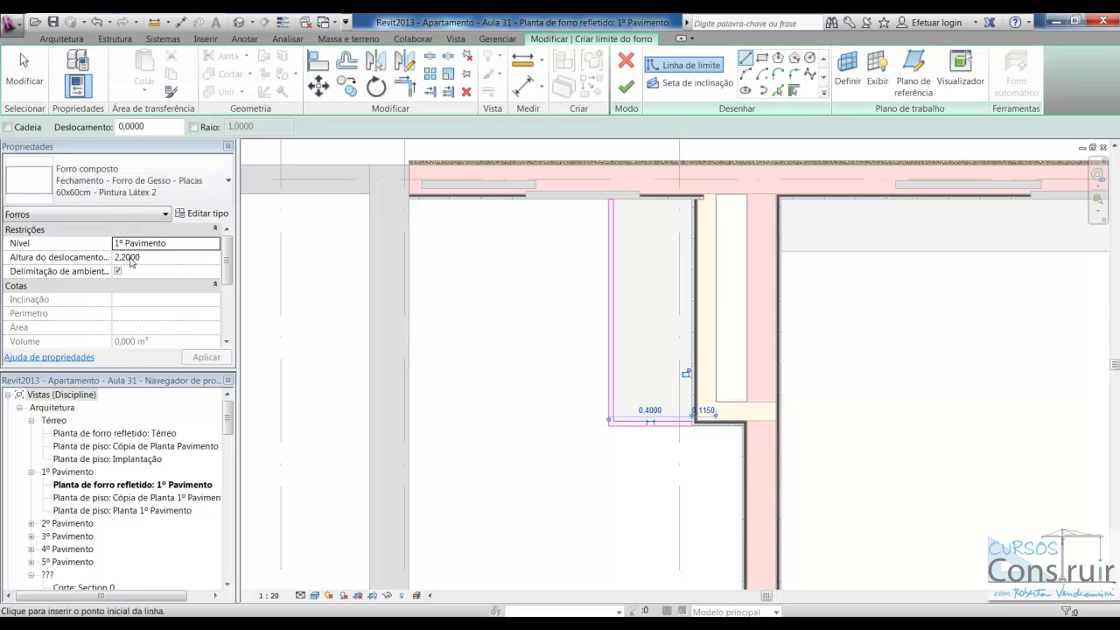
Step: Set the ceiling's Height Offset to 2,2216 and finish the sketch
{"action": "left_click", "coordinate": [128, 257]}
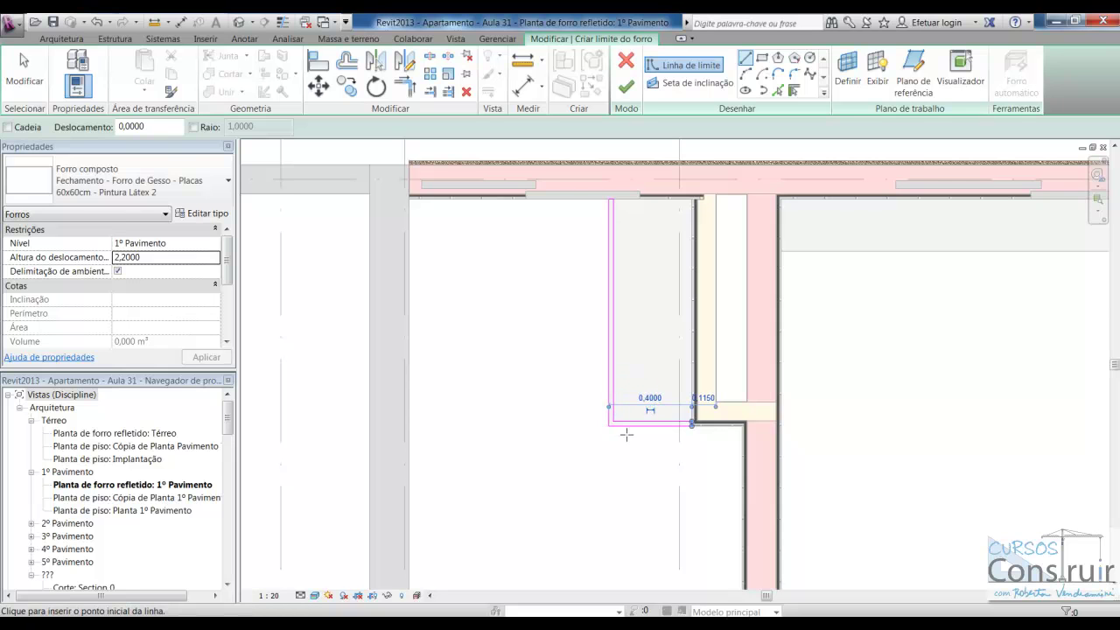
{"action": "left_click", "coordinate": [132, 259]}
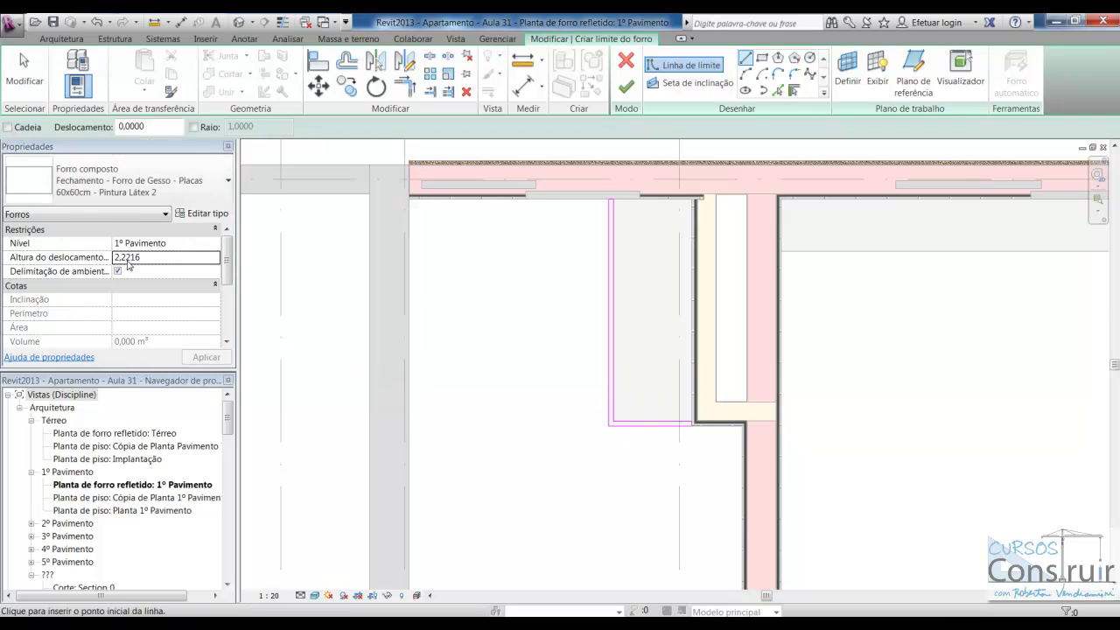
{"action": "left_click", "coordinate": [626, 86]}
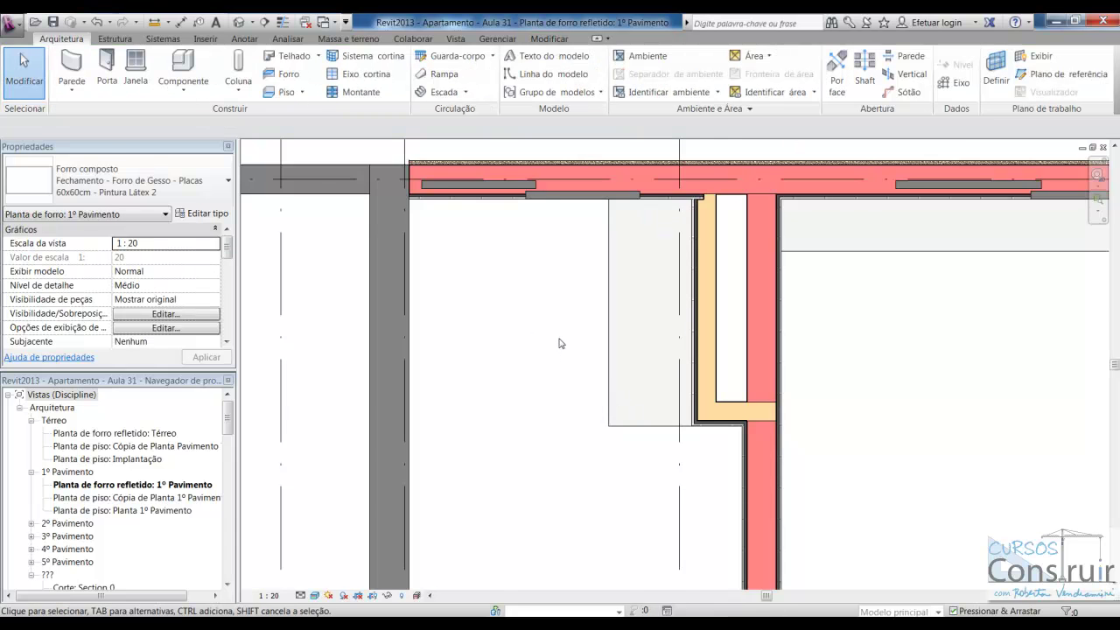
Step: Inspect the new gypsum ceiling strip in the default 3D view
{"action": "scroll", "coordinate": [560, 343], "scroll_direction": "down", "scroll_amount": 2}
{"action": "scroll", "coordinate": [560, 343], "scroll_direction": "down", "scroll_amount": 1}
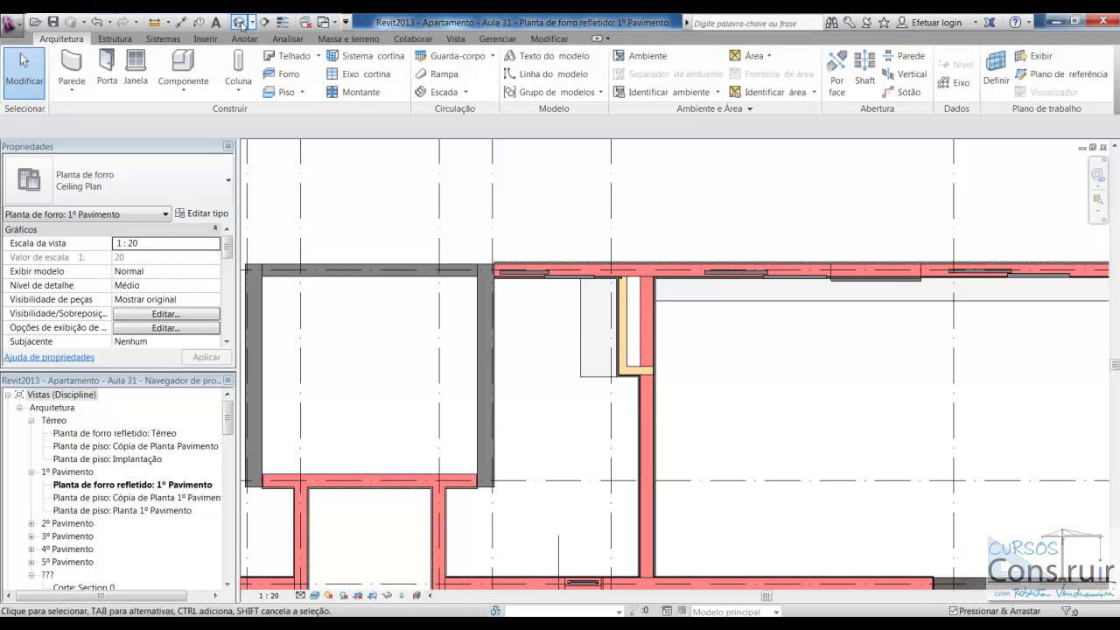
{"action": "left_click", "coordinate": [240, 22]}
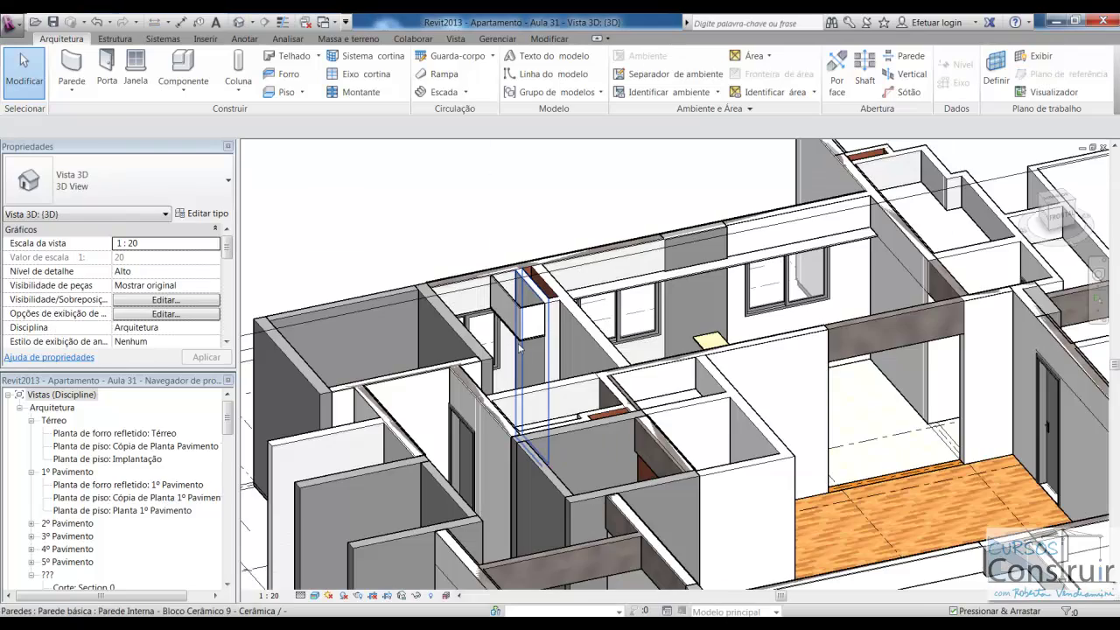
{"action": "scroll", "coordinate": [519, 348], "scroll_direction": "up", "scroll_amount": 1}
{"action": "scroll", "coordinate": [512, 351], "scroll_direction": "up", "scroll_amount": 1}
{"action": "scroll", "coordinate": [495, 359], "scroll_direction": "up", "scroll_amount": 1}
{"action": "scroll", "coordinate": [477, 367], "scroll_direction": "up", "scroll_amount": 2}
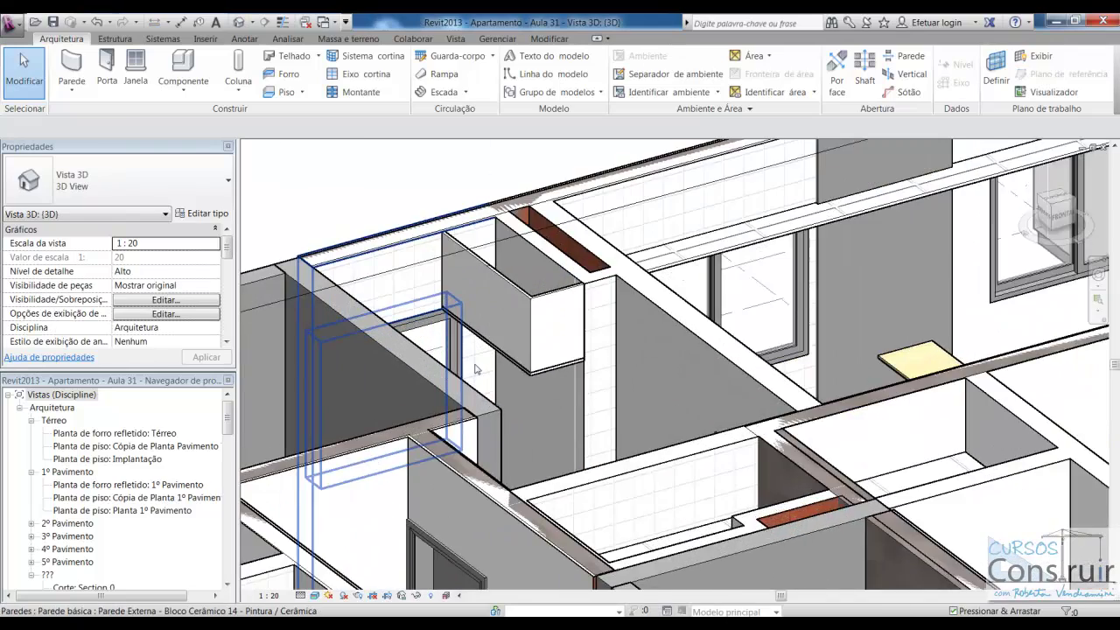
{"action": "scroll", "coordinate": [475, 369], "scroll_direction": "up", "scroll_amount": 3}
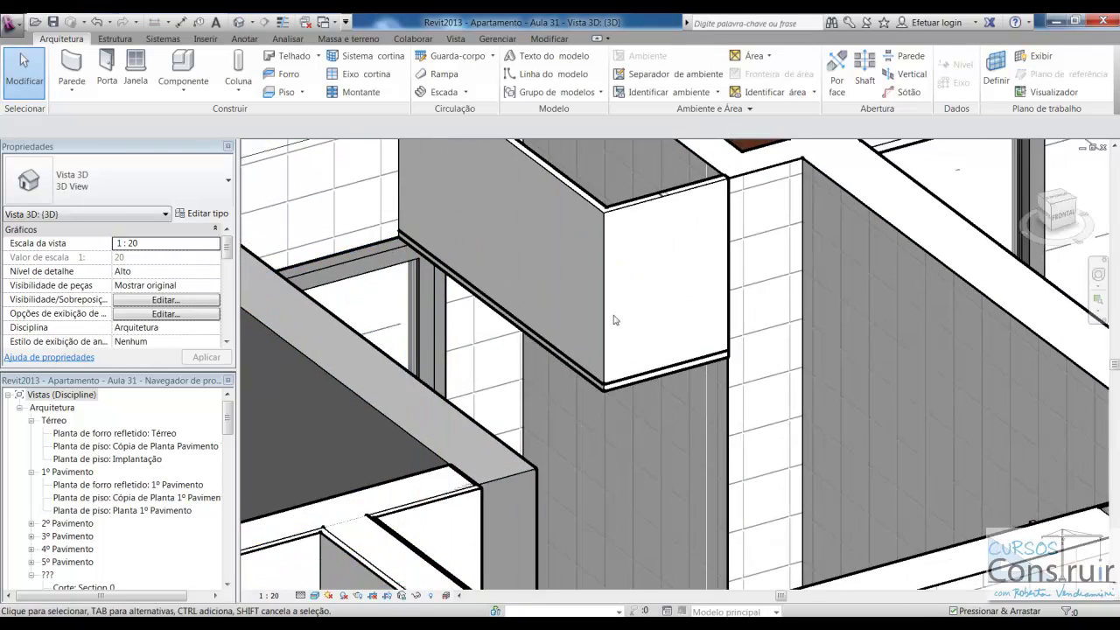
{"action": "scroll", "coordinate": [614, 320], "scroll_direction": "down", "scroll_amount": 3}
{"action": "scroll", "coordinate": [614, 321], "scroll_direction": "down", "scroll_amount": 2}
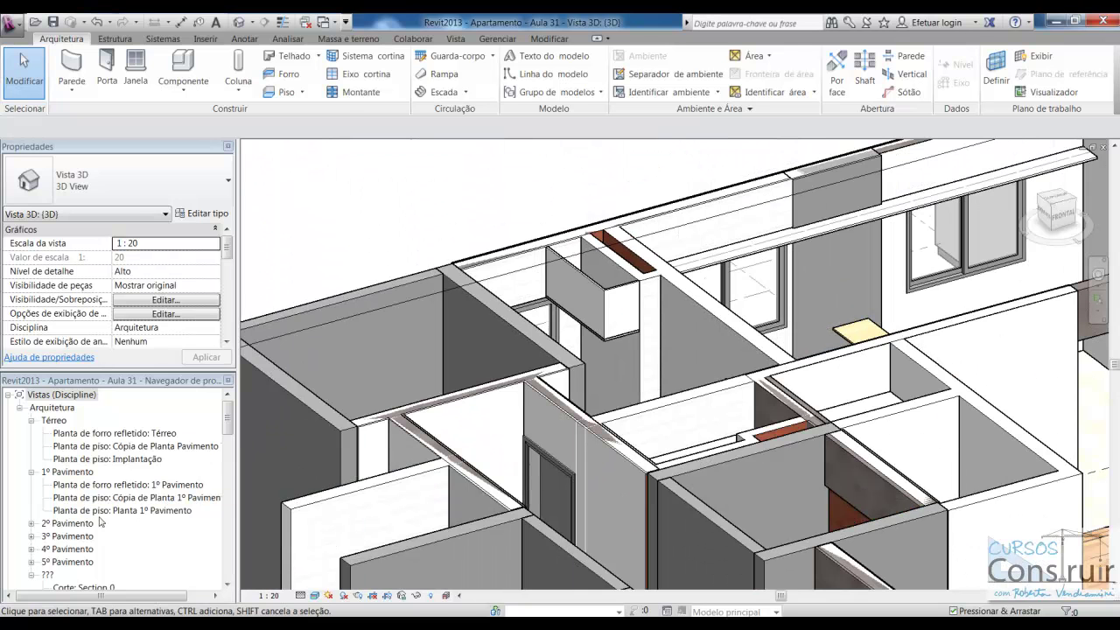
Step: Open the Planta 1º Pavimento floor plan
{"action": "left_click", "coordinate": [176, 509]}
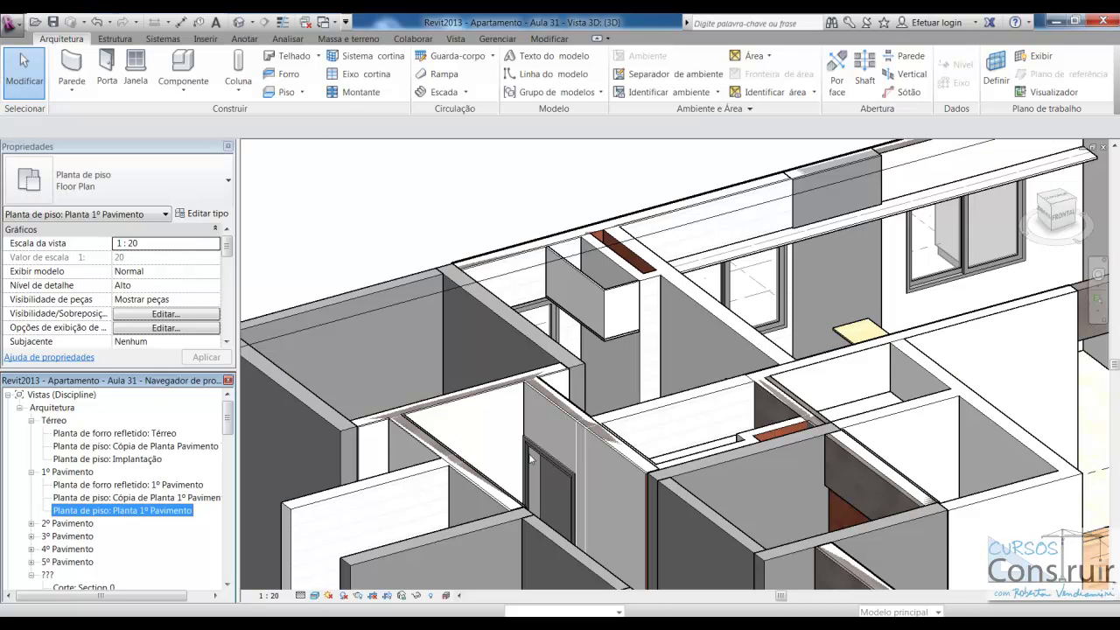
{"action": "scroll", "coordinate": [587, 356], "scroll_direction": "down", "scroll_amount": 1}
{"action": "scroll", "coordinate": [588, 357], "scroll_direction": "down", "scroll_amount": 2}
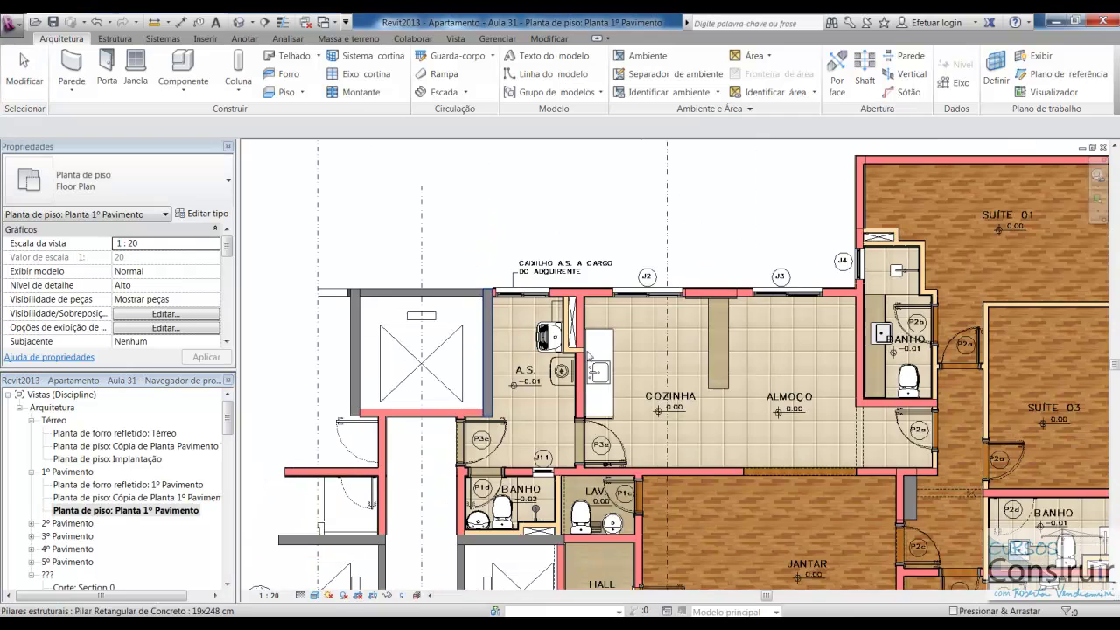
{"action": "scroll", "coordinate": [588, 354], "scroll_direction": "down", "scroll_amount": 1}
Step: Draw a section line across the laundry and kitchen and open the Section 4 view
{"action": "left_click", "coordinate": [265, 22]}
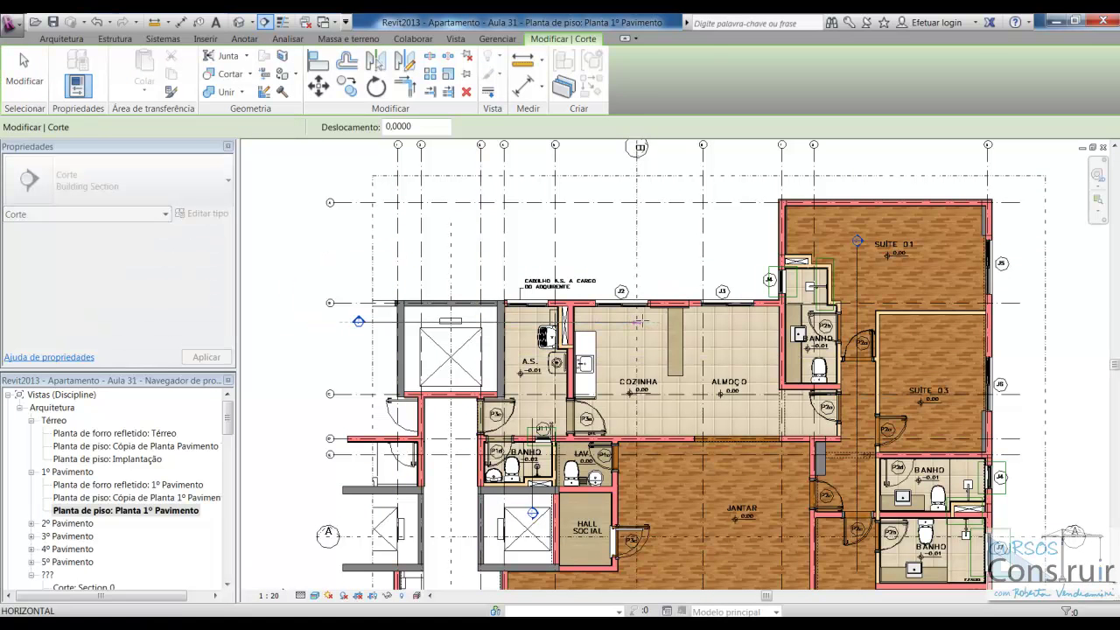
{"action": "left_click", "coordinate": [647, 322]}
{"action": "key", "text": "Escape"}
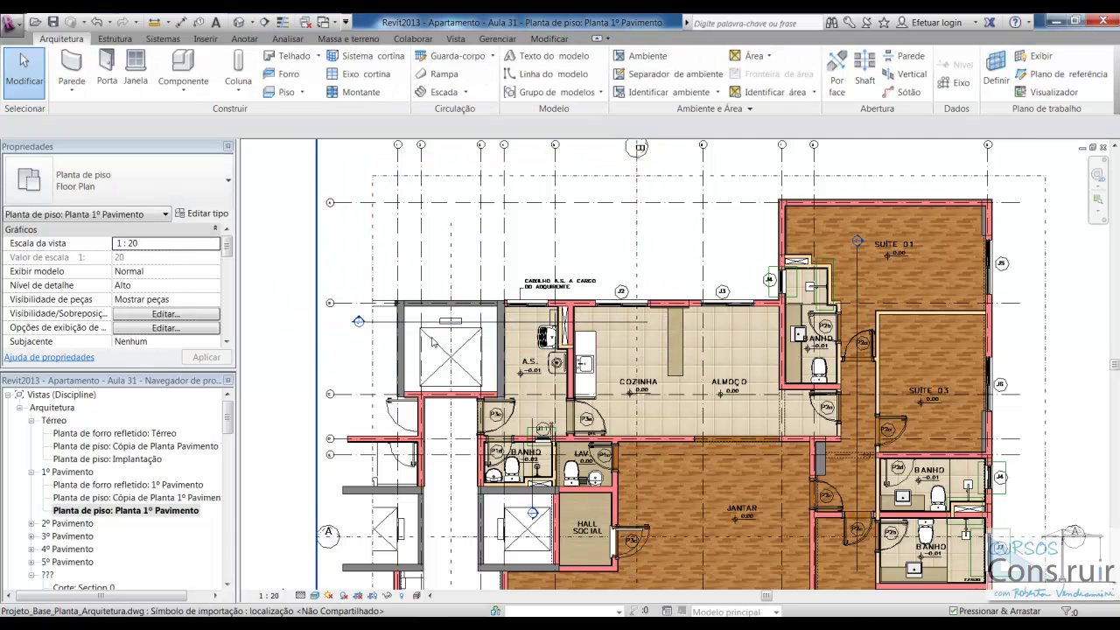
{"action": "scroll", "coordinate": [411, 334], "scroll_direction": "up", "scroll_amount": 3}
{"action": "double_click", "coordinate": [291, 304]}
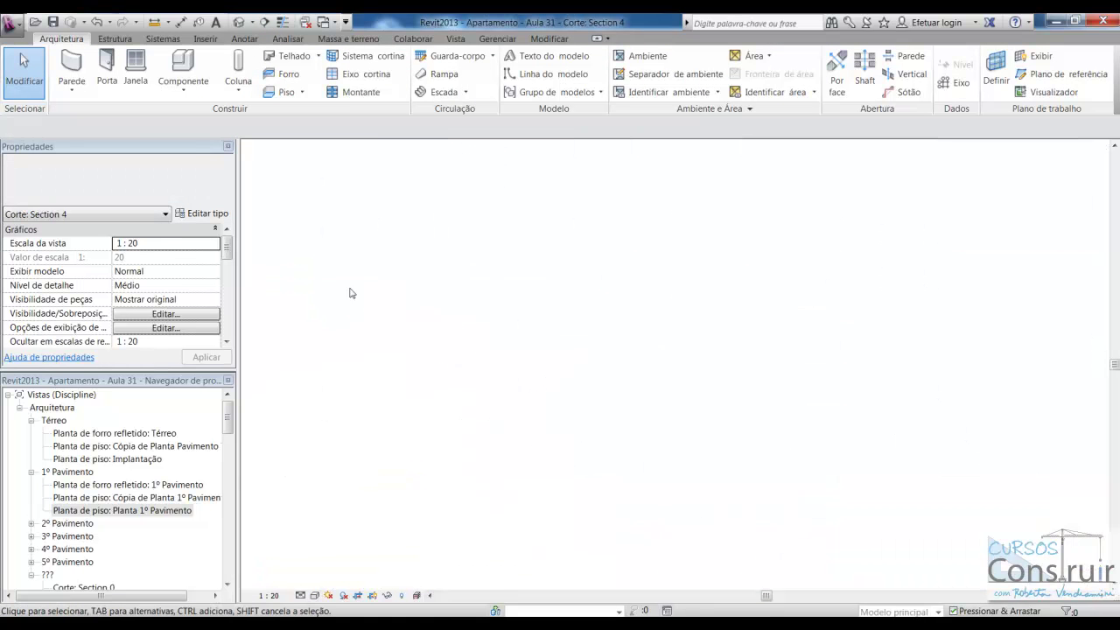
{"action": "scroll", "coordinate": [767, 319], "scroll_direction": "up", "scroll_amount": 2}
{"action": "scroll", "coordinate": [752, 315], "scroll_direction": "up", "scroll_amount": 2}
{"action": "scroll", "coordinate": [726, 313], "scroll_direction": "up", "scroll_amount": 2}
{"action": "scroll", "coordinate": [657, 356], "scroll_direction": "up", "scroll_amount": 2}
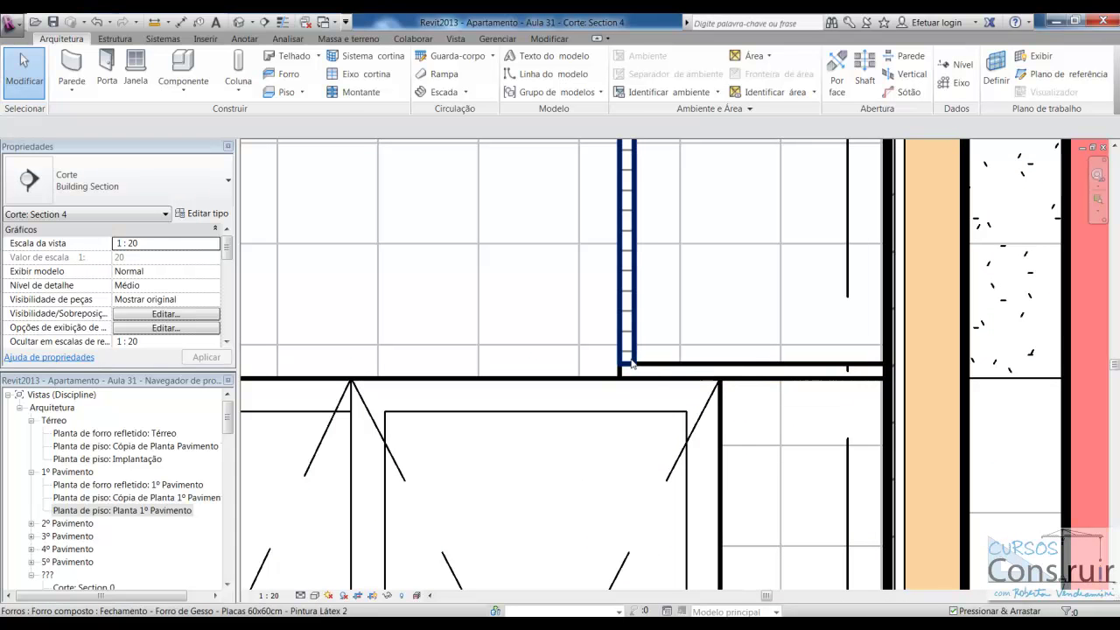
{"action": "scroll", "coordinate": [611, 276], "scroll_direction": "down", "scroll_amount": 2}
{"action": "scroll", "coordinate": [607, 268], "scroll_direction": "down", "scroll_amount": 1}
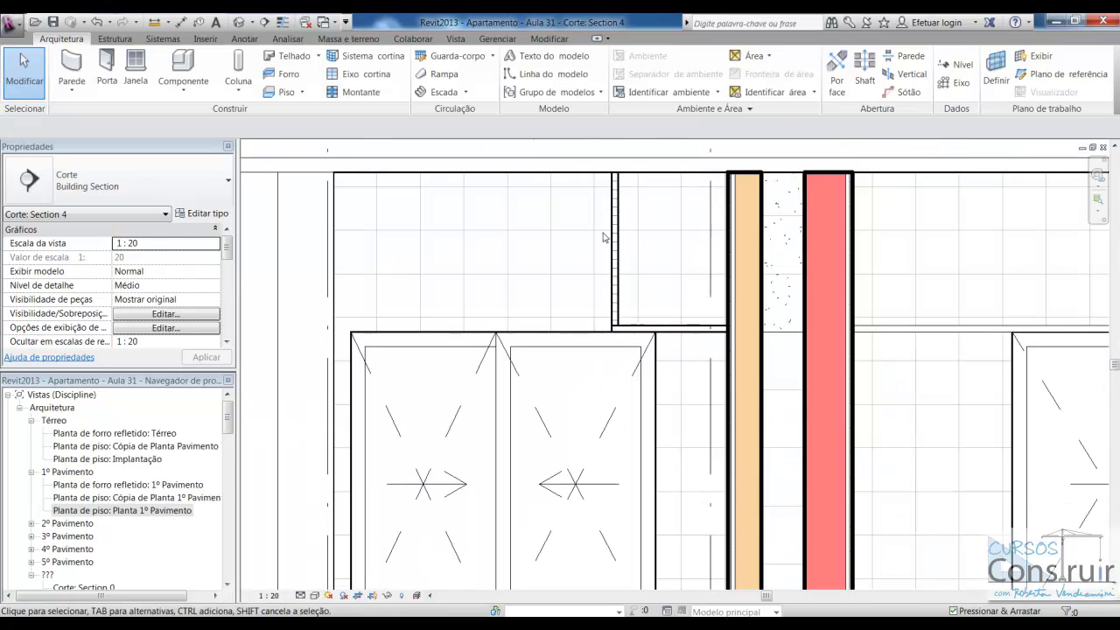
{"action": "scroll", "coordinate": [610, 177], "scroll_direction": "up", "scroll_amount": 2}
{"action": "scroll", "coordinate": [563, 289], "scroll_direction": "down", "scroll_amount": 3}
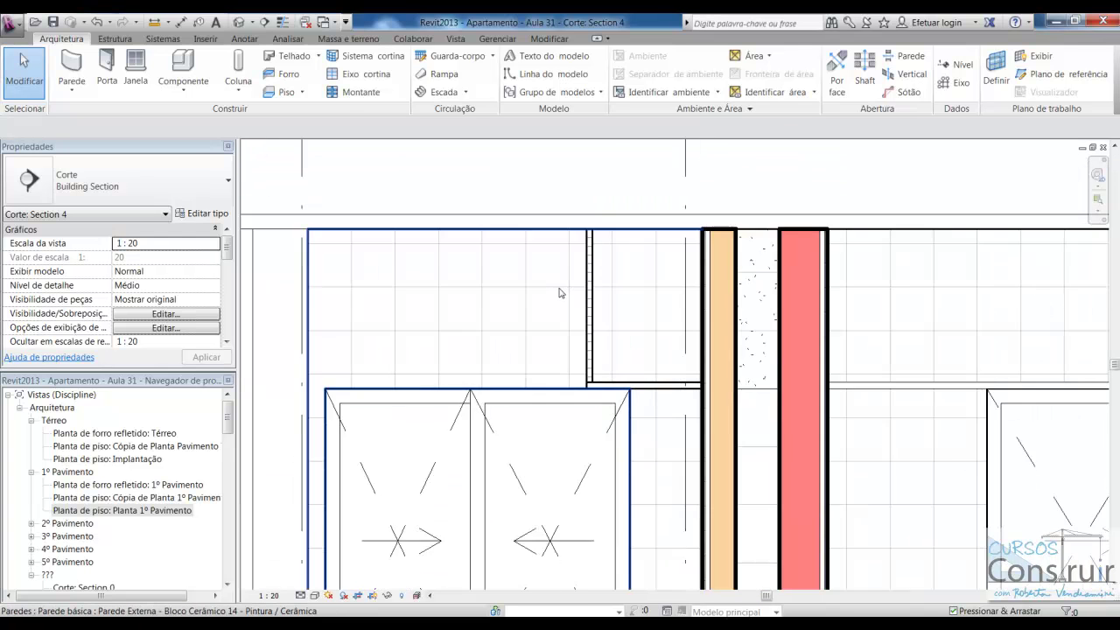
{"action": "scroll", "coordinate": [464, 324], "scroll_direction": "down", "scroll_amount": 1}
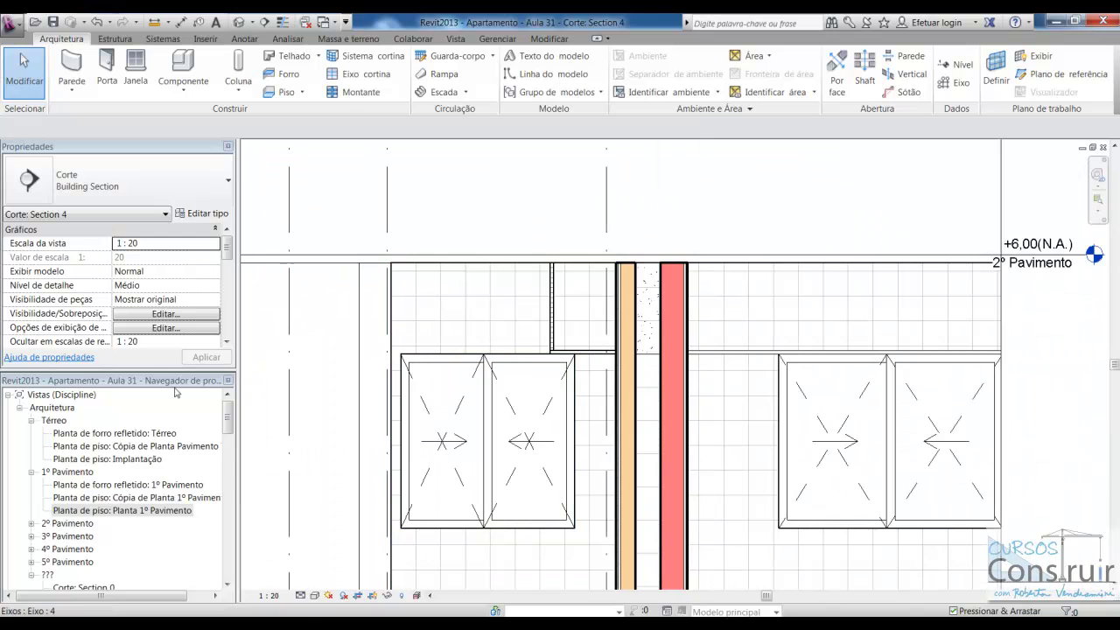
Step: Shift the section line down through the laundry on the floor plan and reopen Section 4
{"action": "double_click", "coordinate": [131, 510]}
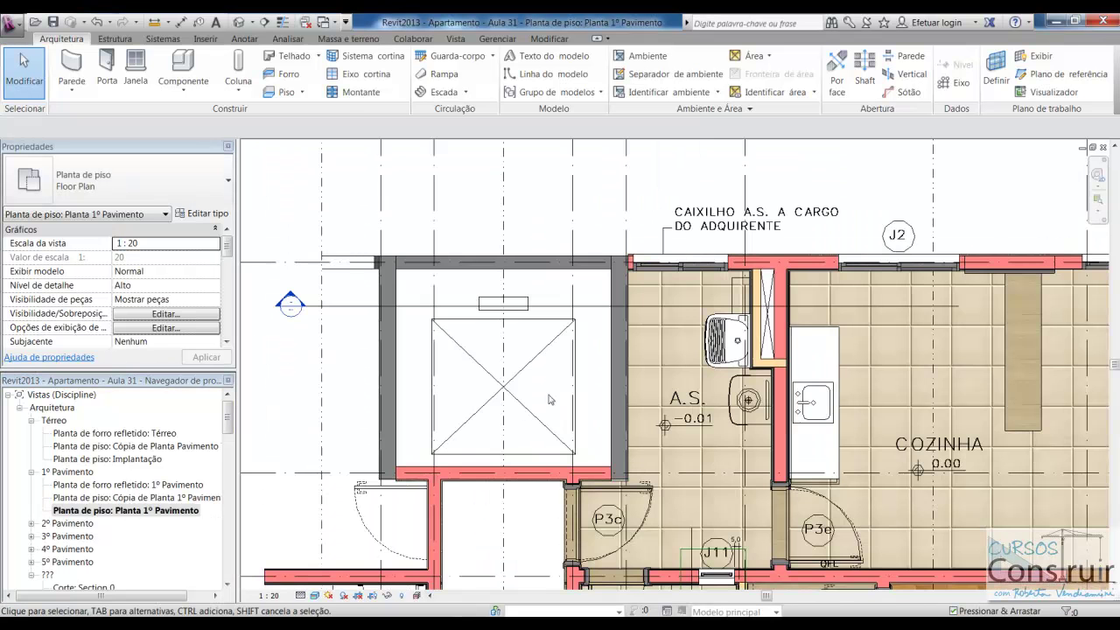
{"action": "left_click", "coordinate": [429, 361]}
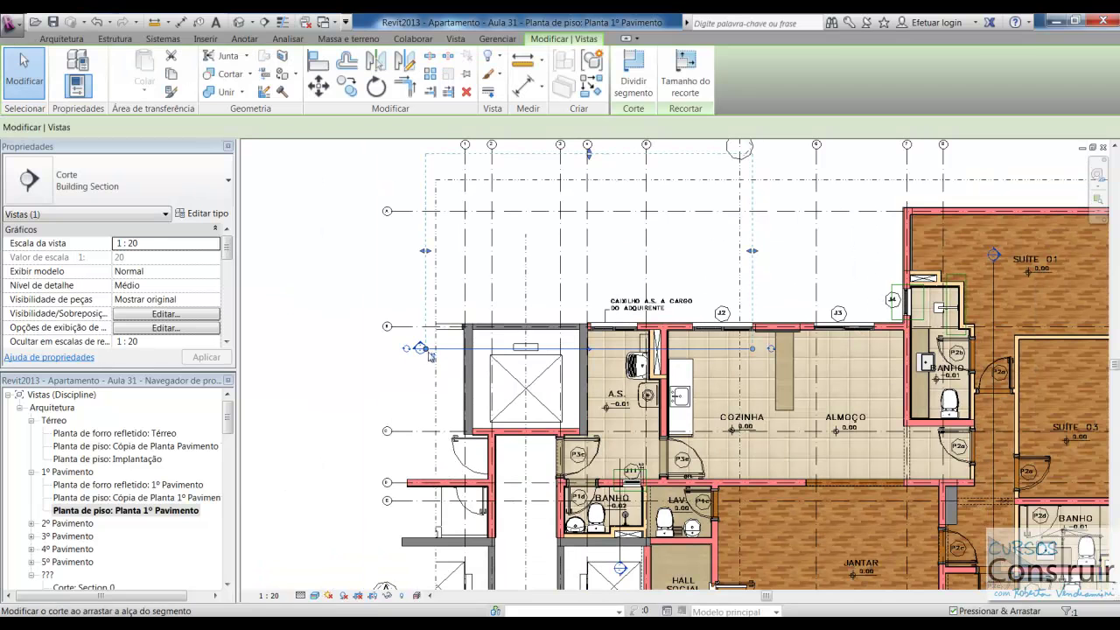
{"action": "left_click_drag", "start_coordinate": [413, 353], "coordinate": [445, 407]}
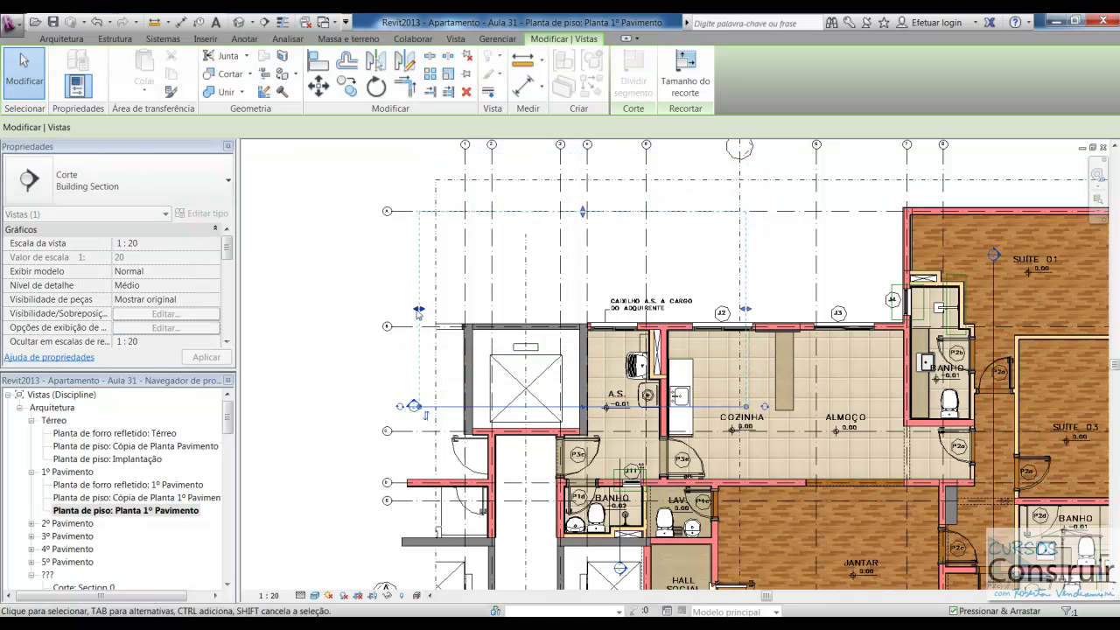
{"action": "key", "text": "Escape"}
{"action": "scroll", "coordinate": [475, 454], "scroll_direction": "up", "scroll_amount": 4}
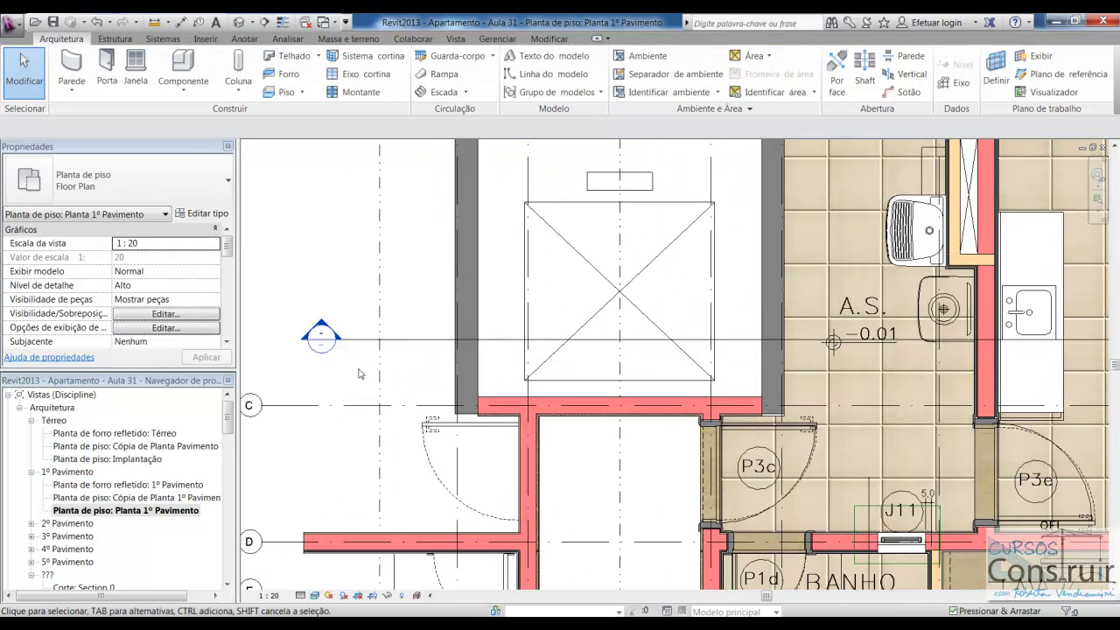
{"action": "double_click", "coordinate": [322, 331]}
Step: Join the gypsum ceiling's geometry with the adjoining element in Section 4, then view it in 3D
{"action": "scroll", "coordinate": [600, 380], "scroll_direction": "up", "scroll_amount": 2}
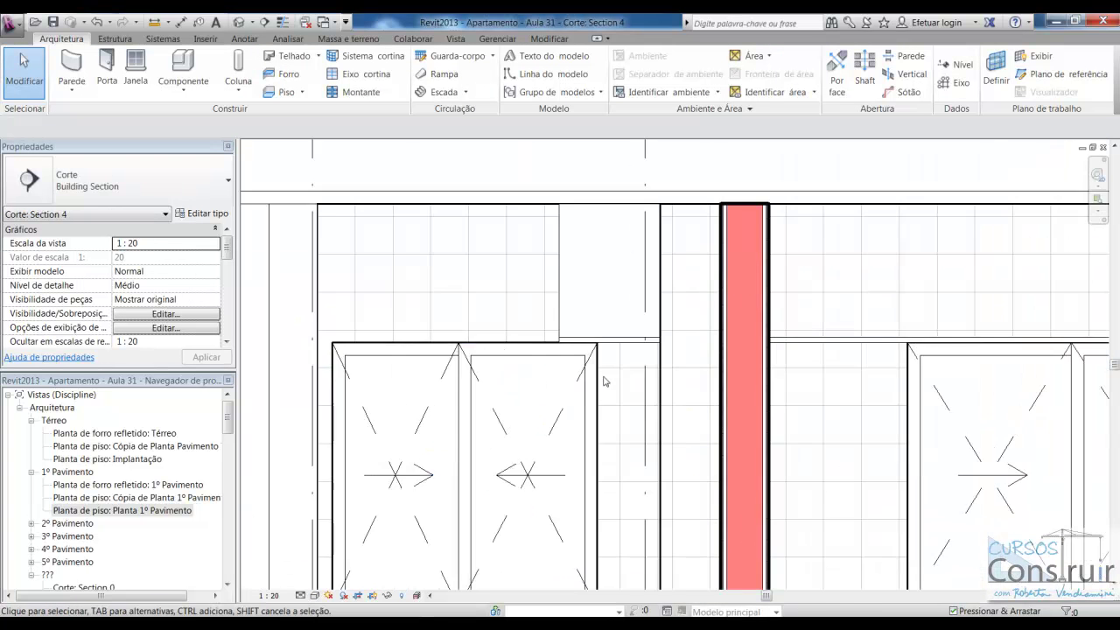
{"action": "scroll", "coordinate": [602, 381], "scroll_direction": "up", "scroll_amount": 2}
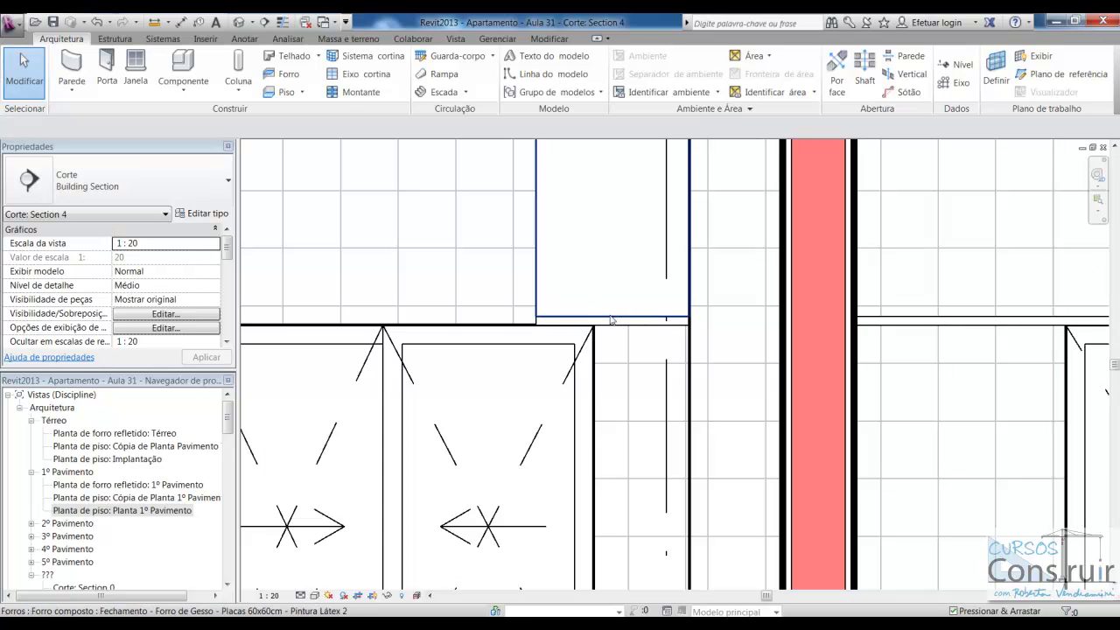
{"action": "scroll", "coordinate": [612, 320], "scroll_direction": "down", "scroll_amount": 2}
{"action": "scroll", "coordinate": [577, 385], "scroll_direction": "down", "scroll_amount": 2}
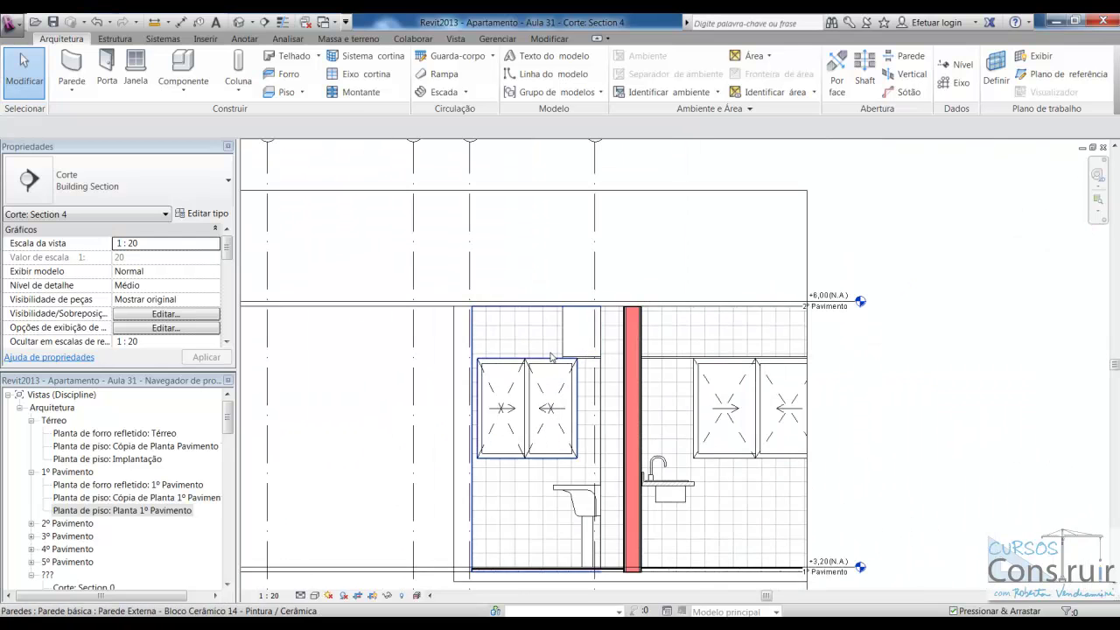
{"action": "scroll", "coordinate": [583, 357], "scroll_direction": "up", "scroll_amount": 2}
{"action": "scroll", "coordinate": [604, 348], "scroll_direction": "up", "scroll_amount": 3}
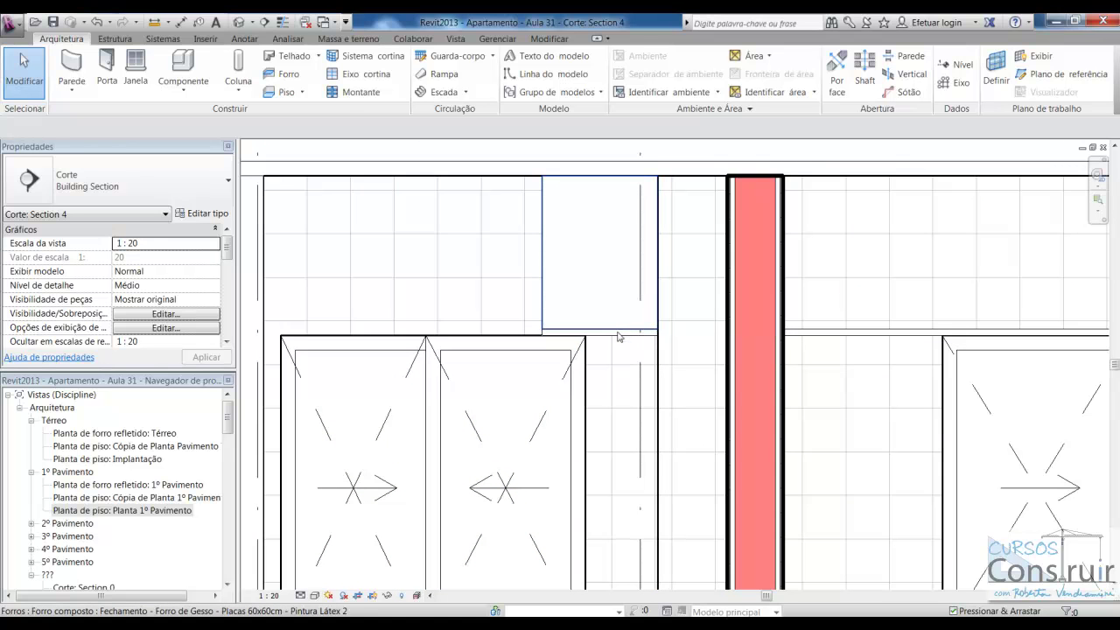
{"action": "left_click", "coordinate": [531, 39]}
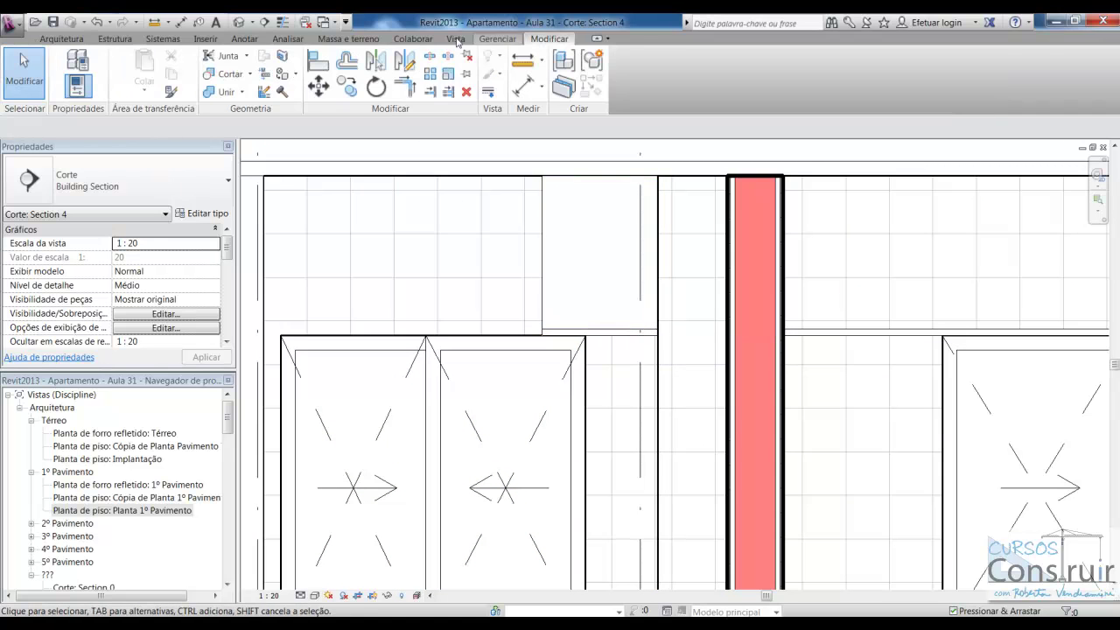
{"action": "left_click", "coordinate": [241, 93]}
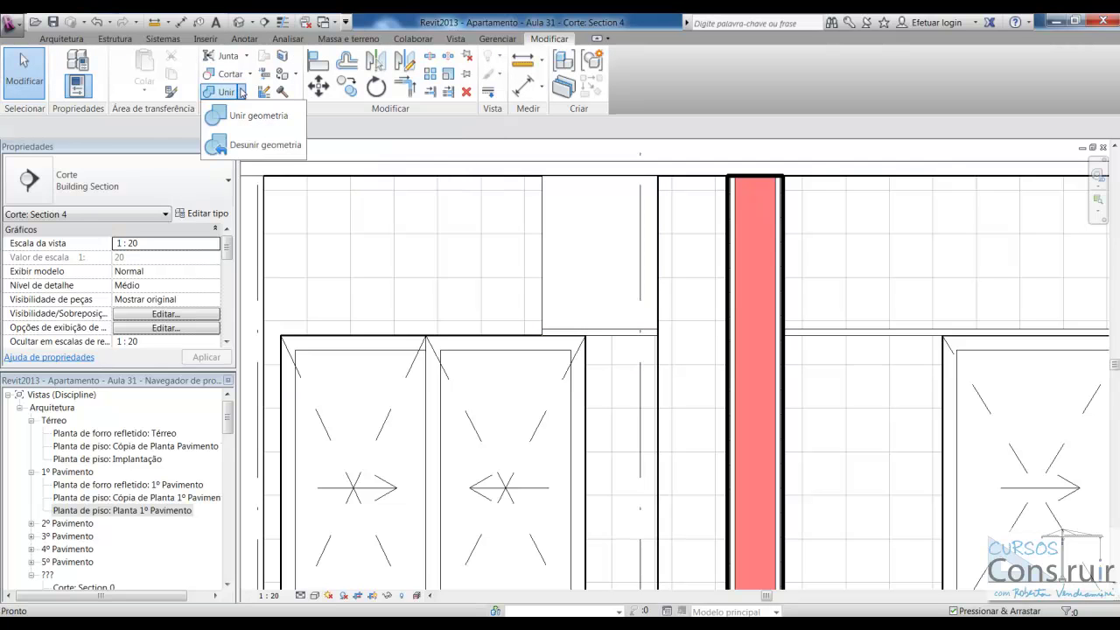
{"action": "left_click", "coordinate": [247, 116]}
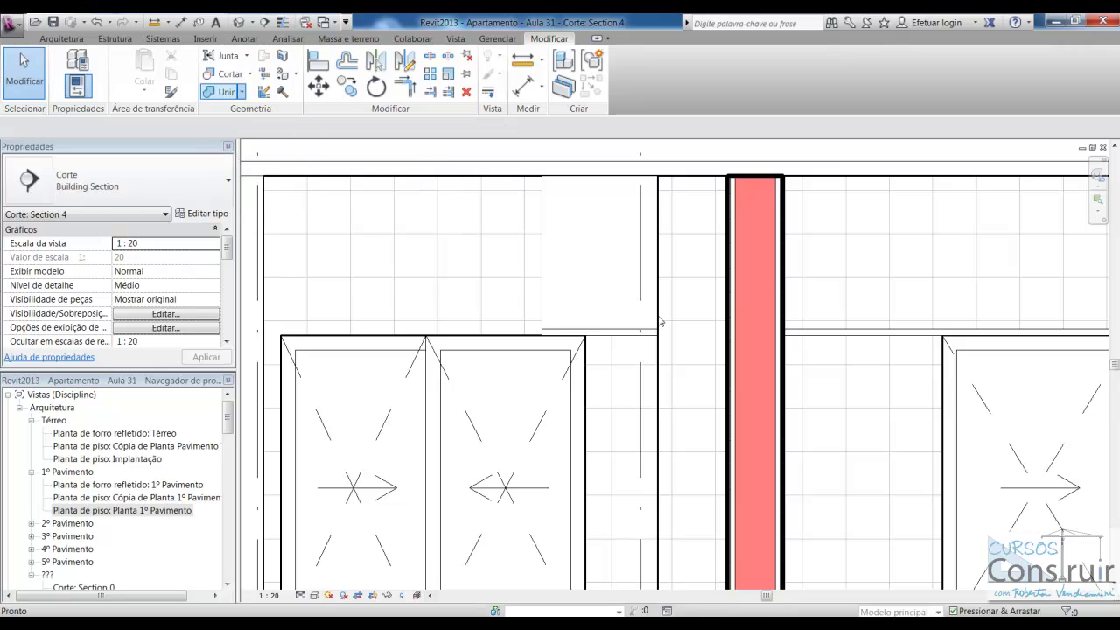
{"action": "left_click", "coordinate": [543, 254]}
{"action": "left_click", "coordinate": [612, 342]}
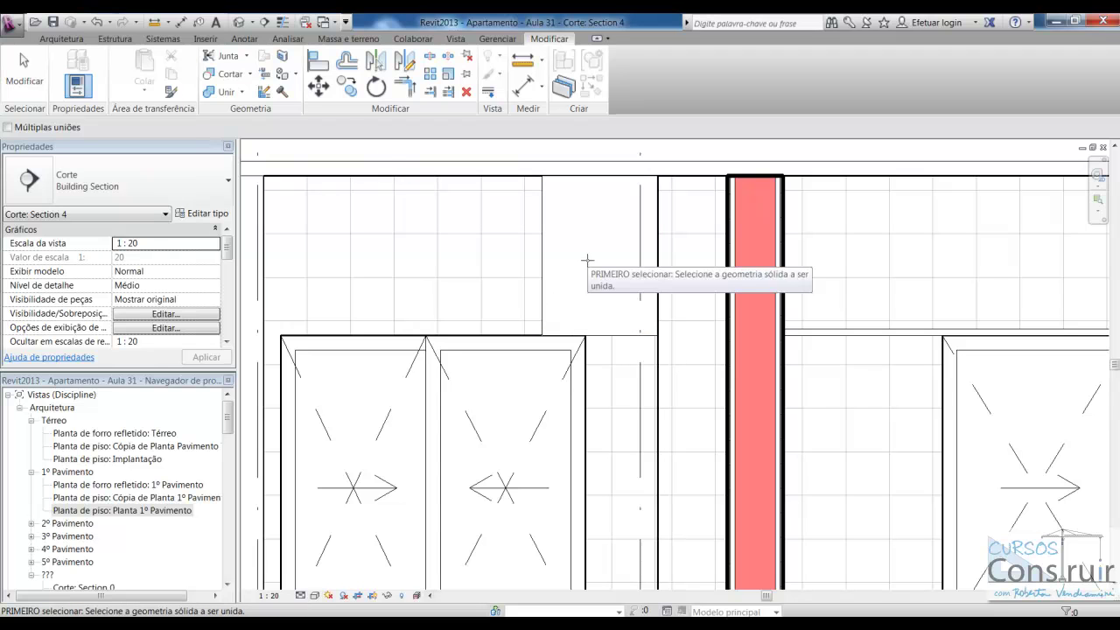
{"action": "left_click", "coordinate": [239, 21]}
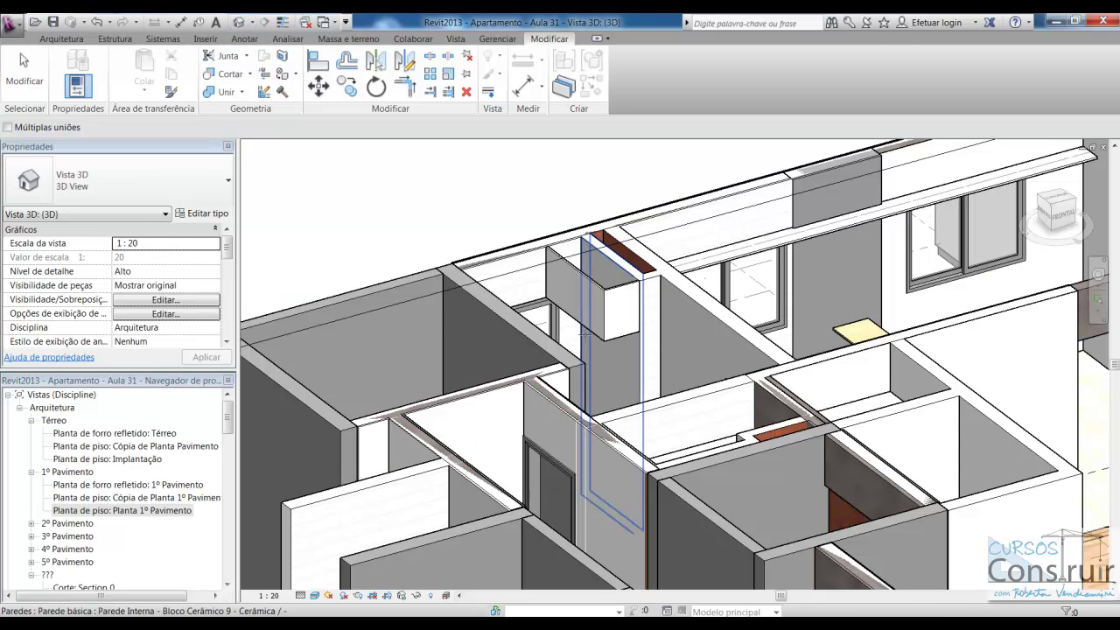
Step: Orbit the 3D view around the joined ceiling box, then cancel the restarted Join Geometry (JG)
{"action": "scroll", "coordinate": [581, 333], "scroll_direction": "up", "scroll_amount": 5}
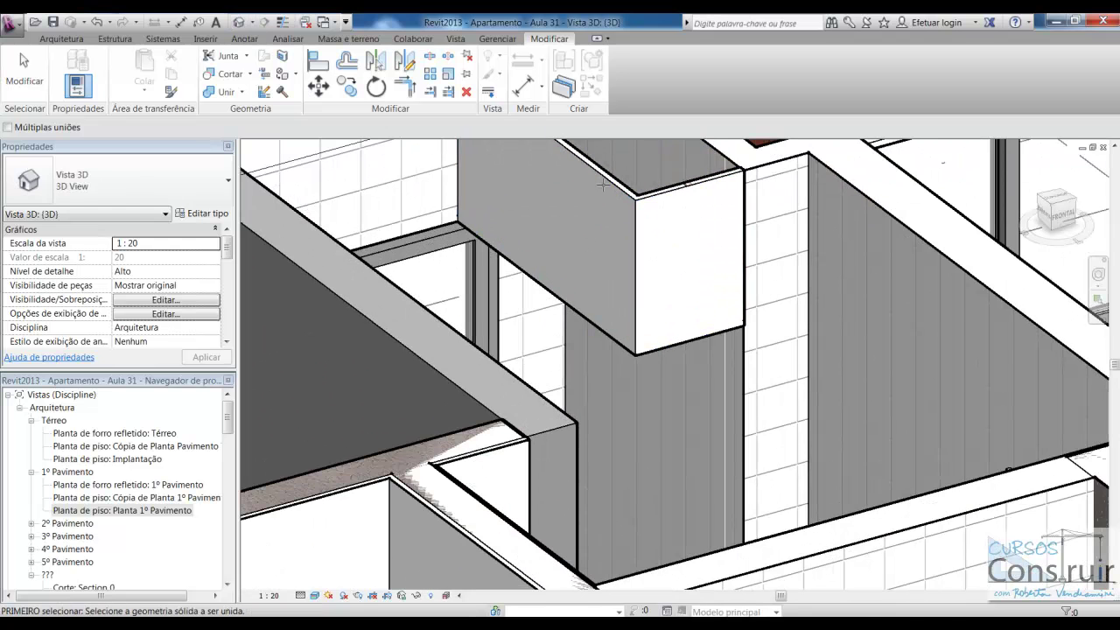
{"action": "mouse_move", "coordinate": [612, 340]}
{"action": "middle_mouse_down", "text": "shift"}
{"action": "mouse_move", "coordinate": [569, 312]}
{"action": "mouse_move", "coordinate": [577, 302]}
{"action": "middle_mouse_up", "text": "shift"}
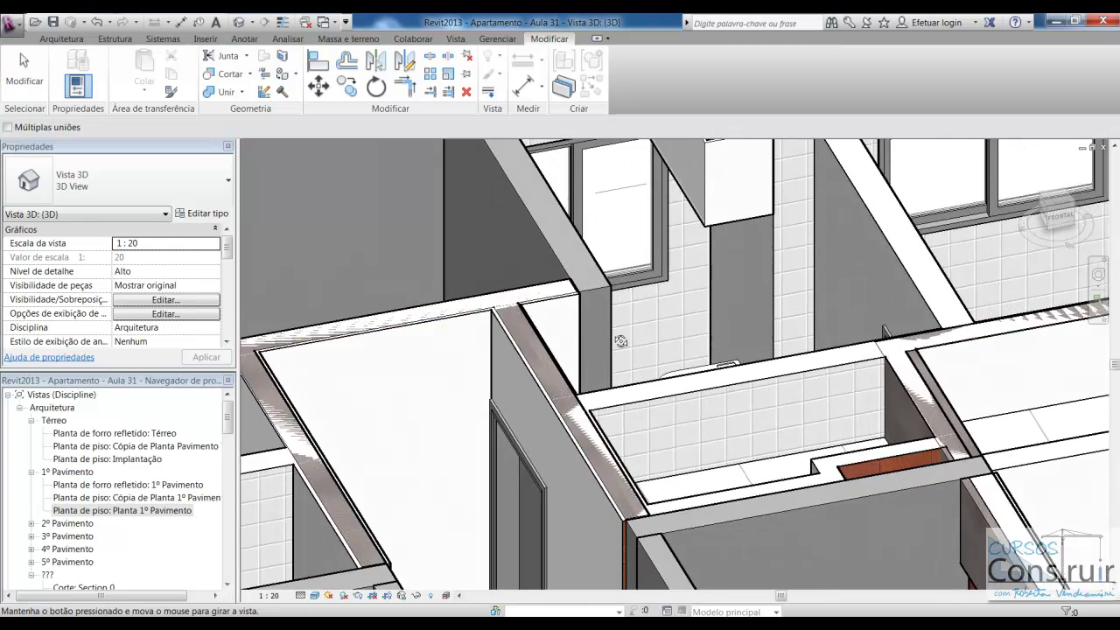
{"action": "middle_click_drag", "start_coordinate": [614, 339], "coordinate": [648, 322], "text": "shift"}
{"action": "key", "text": "j"}
{"action": "key", "text": "g"}
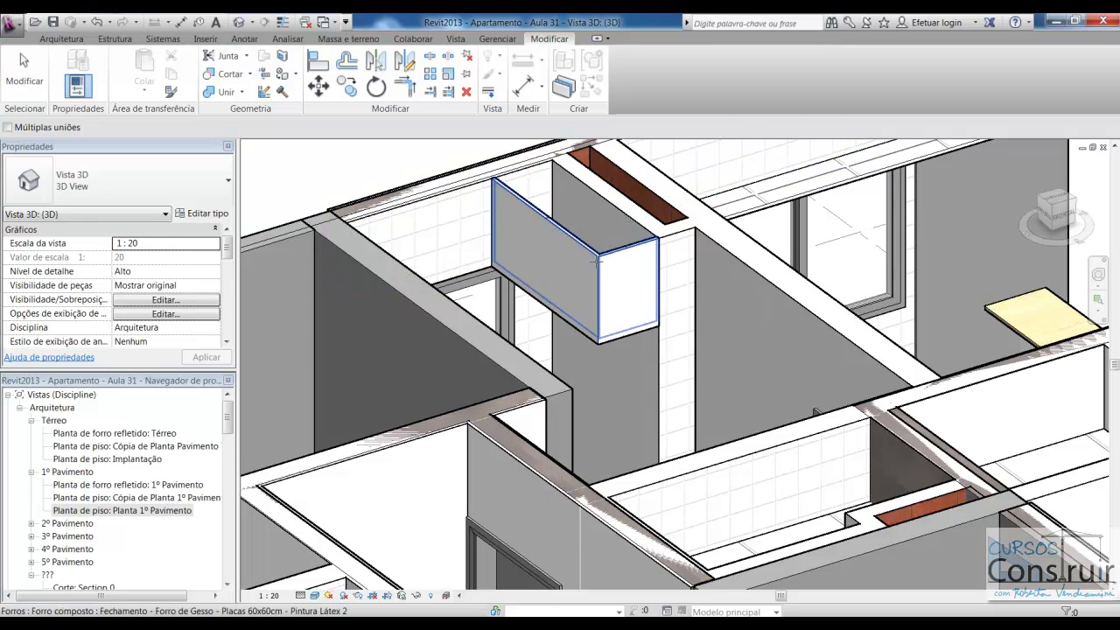
{"action": "scroll", "coordinate": [610, 353], "scroll_direction": "up", "scroll_amount": 2}
{"action": "scroll", "coordinate": [609, 353], "scroll_direction": "down", "scroll_amount": 2}
{"action": "key", "text": "Escape"}
{"action": "scroll", "coordinate": [644, 343], "scroll_direction": "down", "scroll_amount": 3}
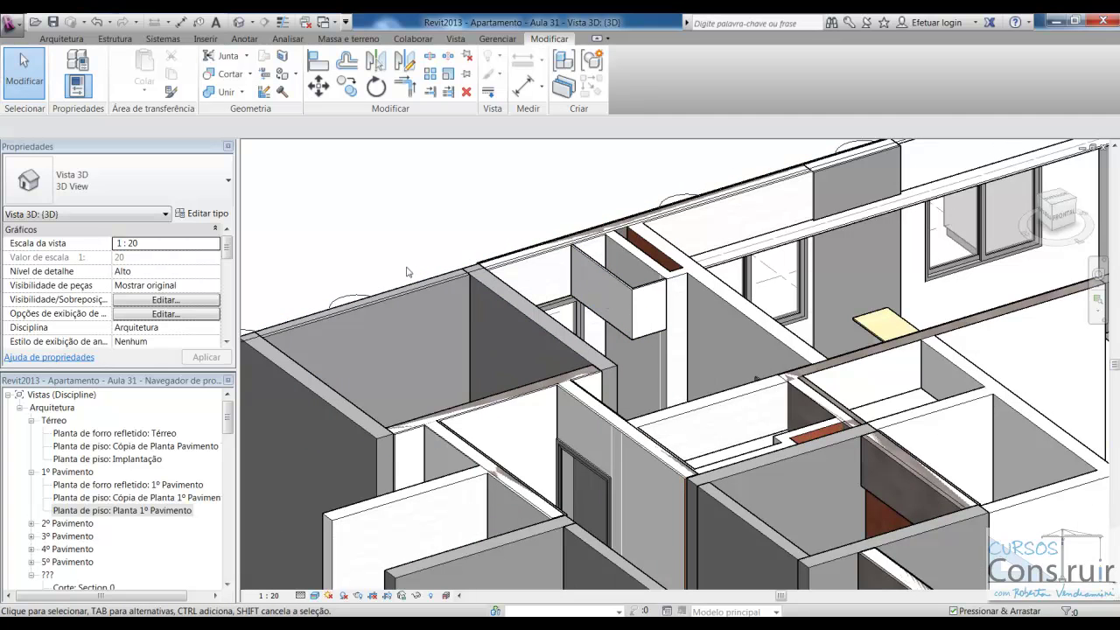
{"action": "scroll", "coordinate": [682, 275], "scroll_direction": "down", "scroll_amount": 3}
{"action": "scroll", "coordinate": [723, 262], "scroll_direction": "up", "scroll_amount": 2}
{"action": "scroll", "coordinate": [723, 262], "scroll_direction": "down", "scroll_amount": 1}
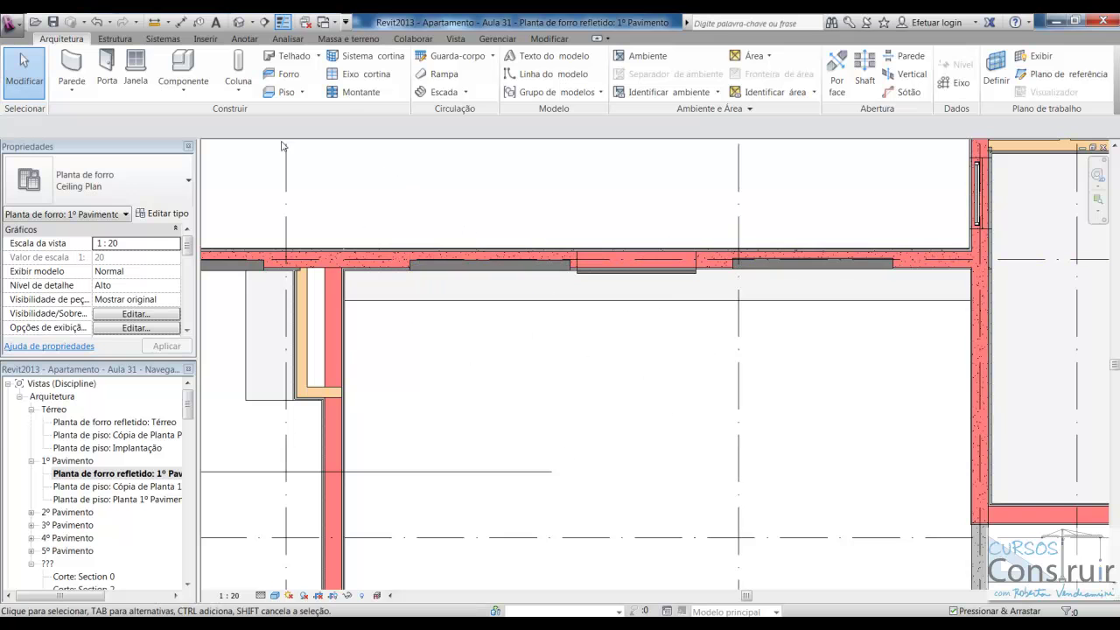
Step: Start the Wall tool with the 'Parede Externa - Bloco Cerâmico 9 - Pintura' type selected
{"action": "left_click", "coordinate": [71, 70]}
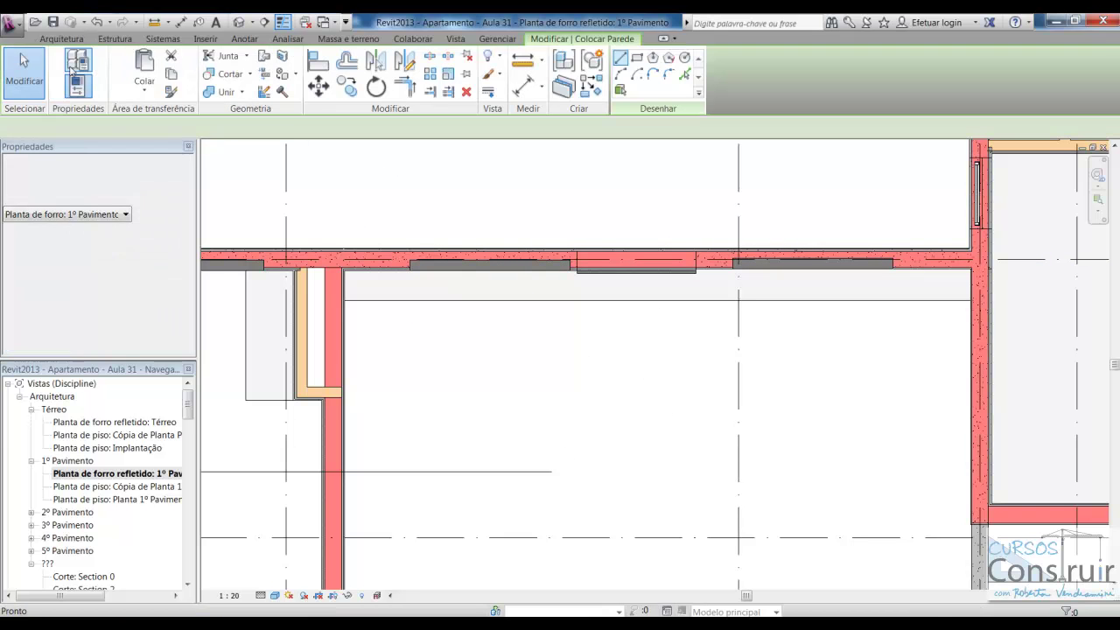
{"action": "left_click", "coordinate": [188, 181]}
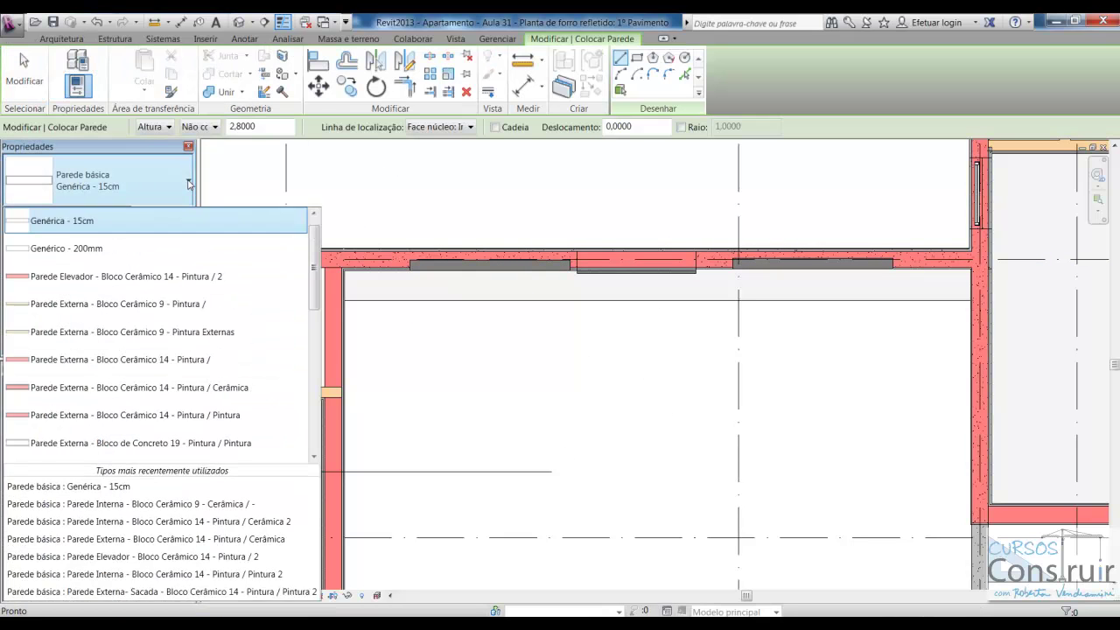
{"action": "left_click", "coordinate": [189, 181]}
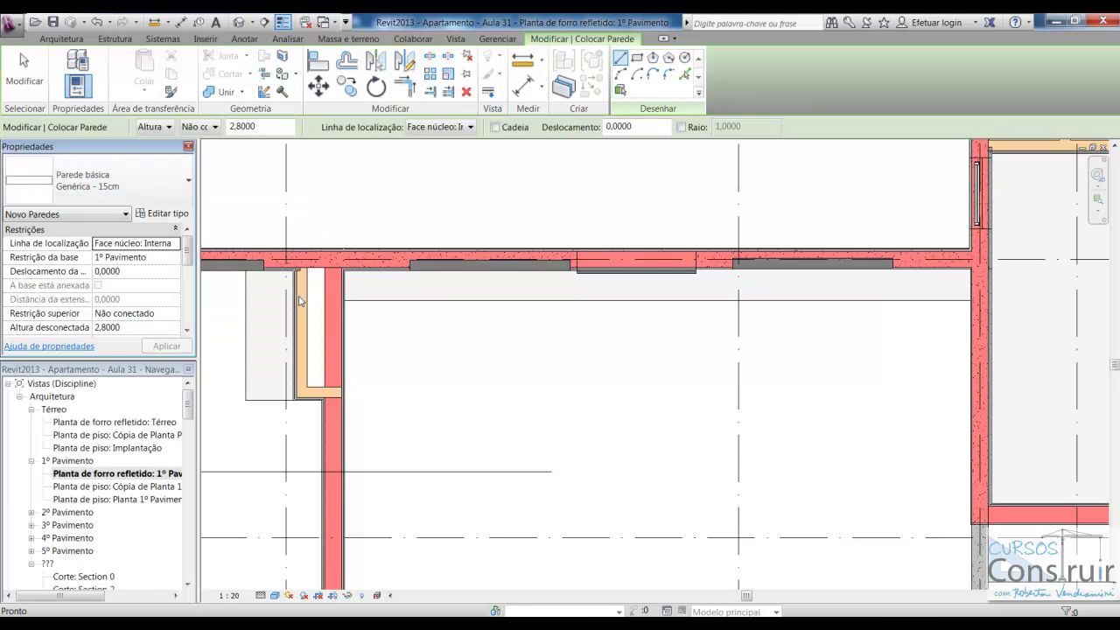
{"action": "left_click", "coordinate": [189, 181]}
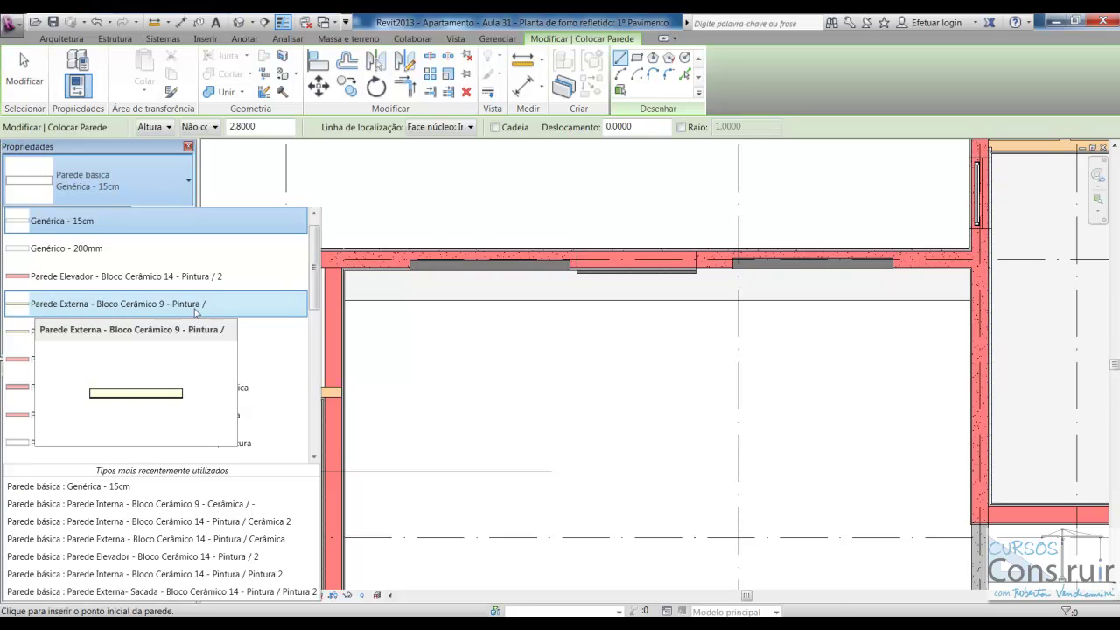
{"action": "key", "text": "Escape"}
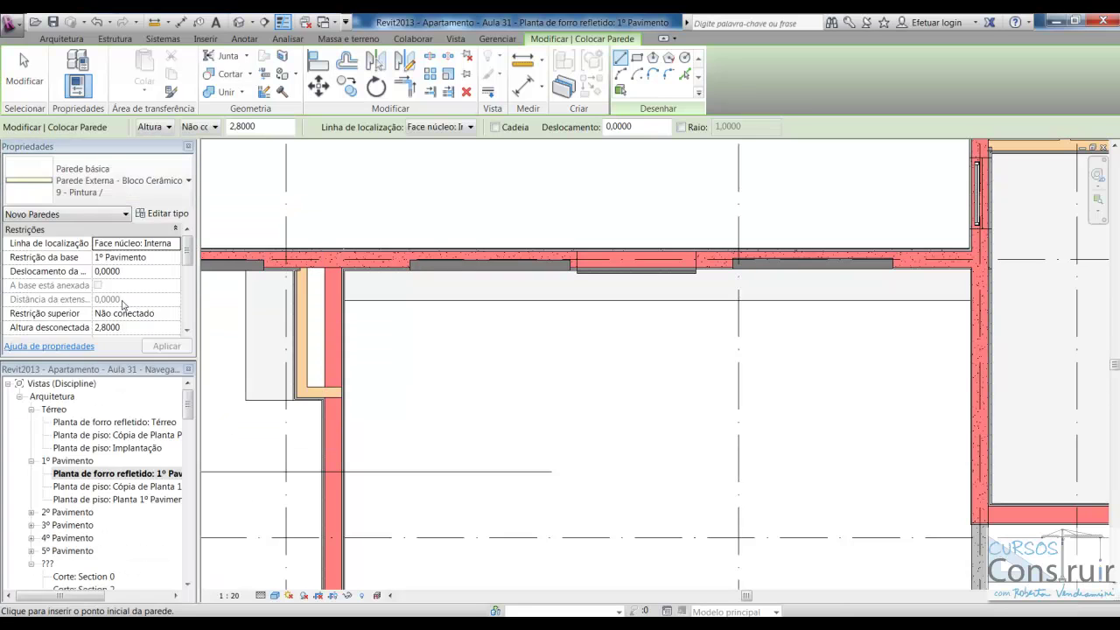
Step: Duplicate that wall type as 'Fechamento - Forro de gesso'
{"action": "left_click", "coordinate": [164, 216]}
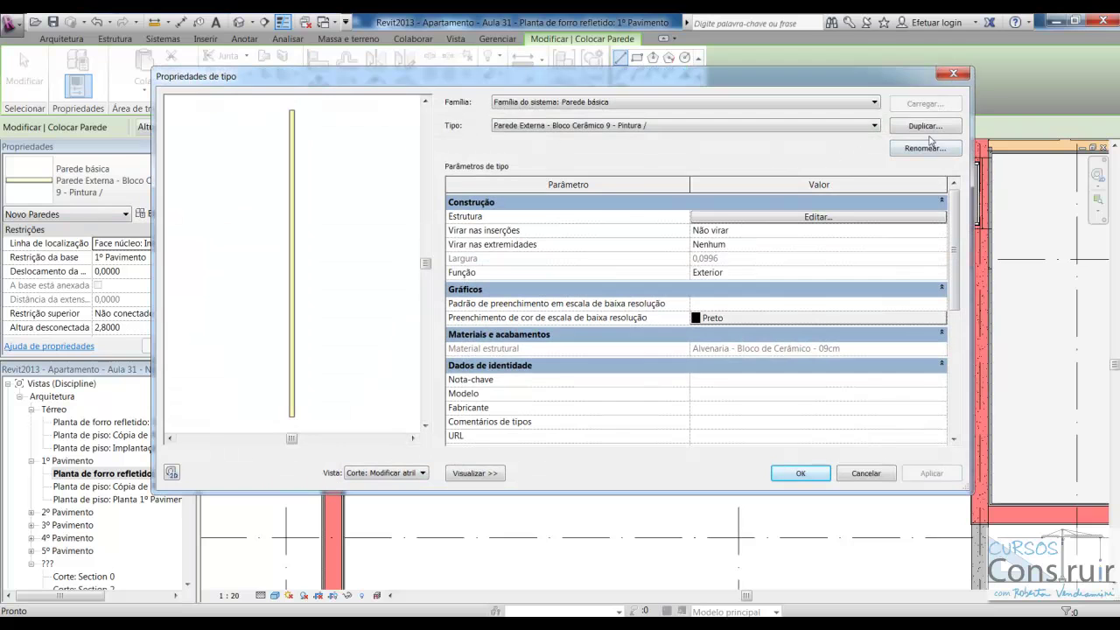
{"action": "left_click", "coordinate": [925, 126]}
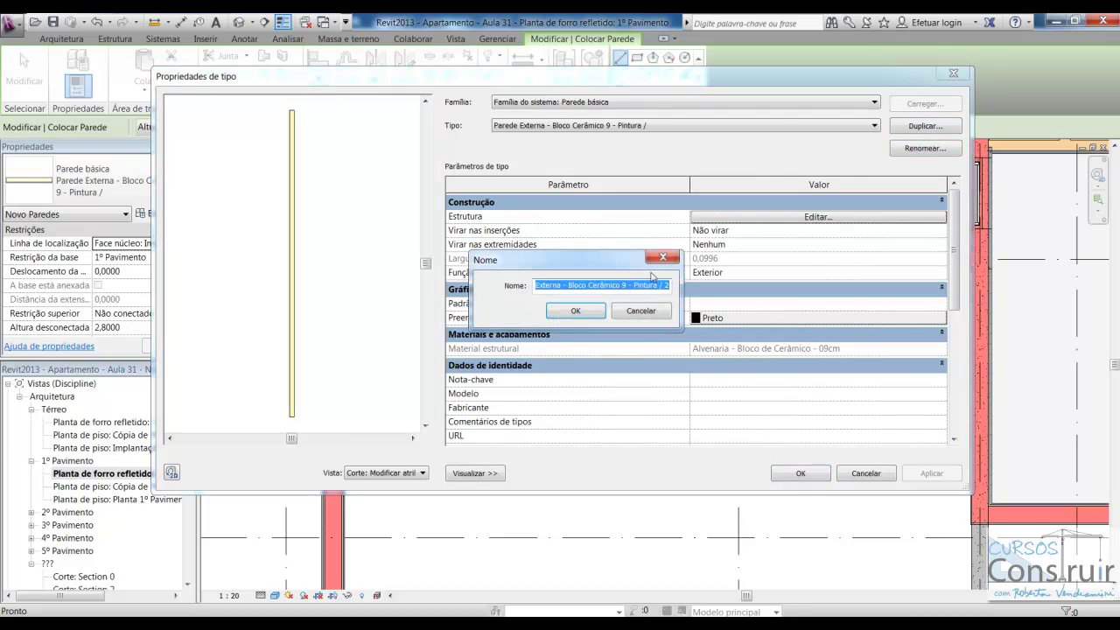
{"action": "left_click", "coordinate": [565, 286]}
{"action": "left_click_drag", "start_coordinate": [536, 285], "coordinate": [687, 299]}
{"action": "type", "text": "Pared"}
{"action": "key", "text": "BackSpace"}
{"action": "key", "text": "BackSpace"}
{"action": "key", "text": "BackSpace"}
{"action": "type", "text": "Fechamento - Forro de gesso"}
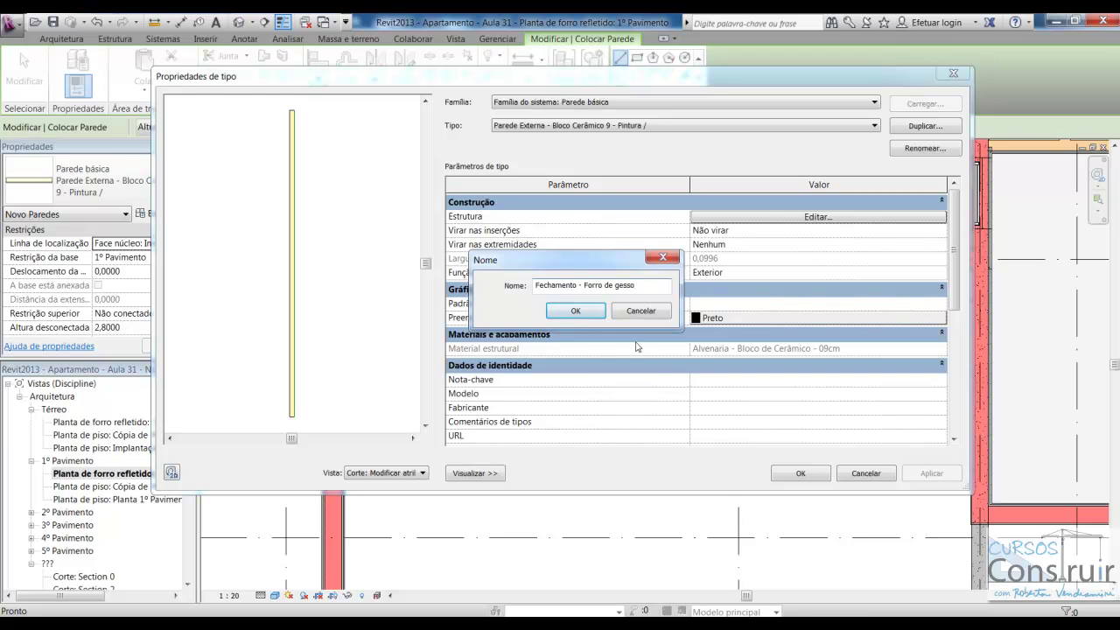
{"action": "left_click", "coordinate": [567, 310]}
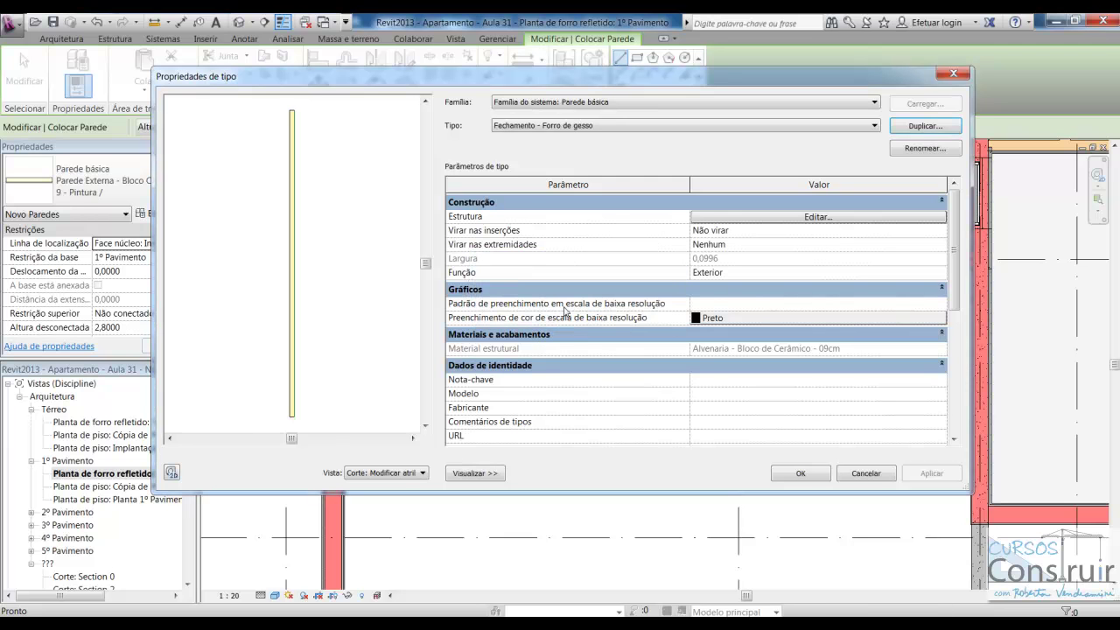
Step: Set the structural layer's material to Placa de Gesso - 60x60cm
{"action": "left_click", "coordinate": [817, 217]}
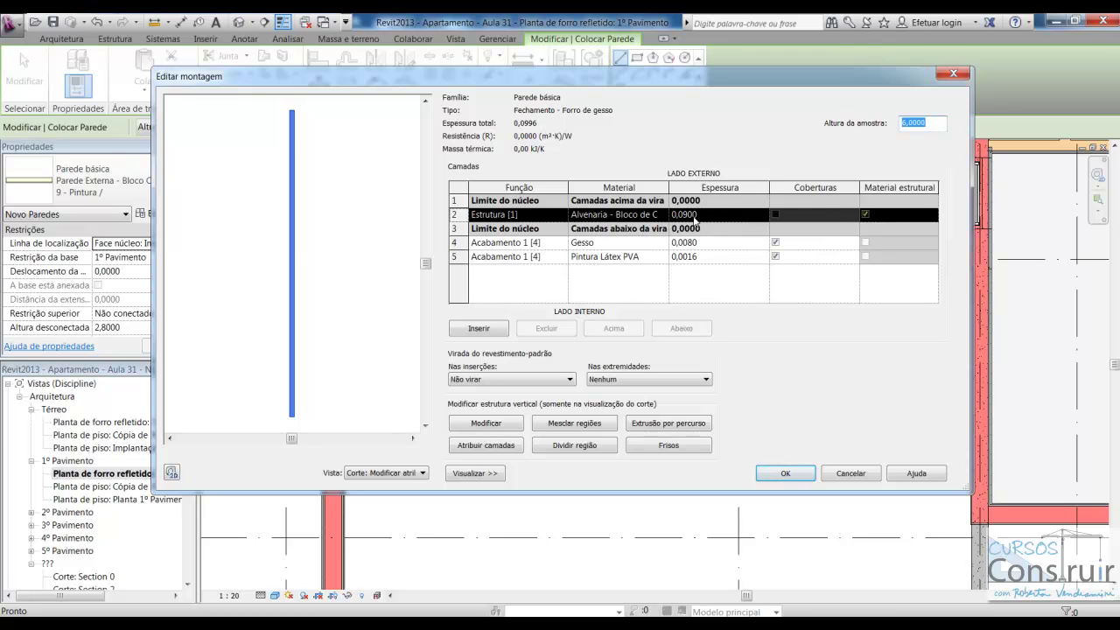
{"action": "left_click", "coordinate": [643, 218]}
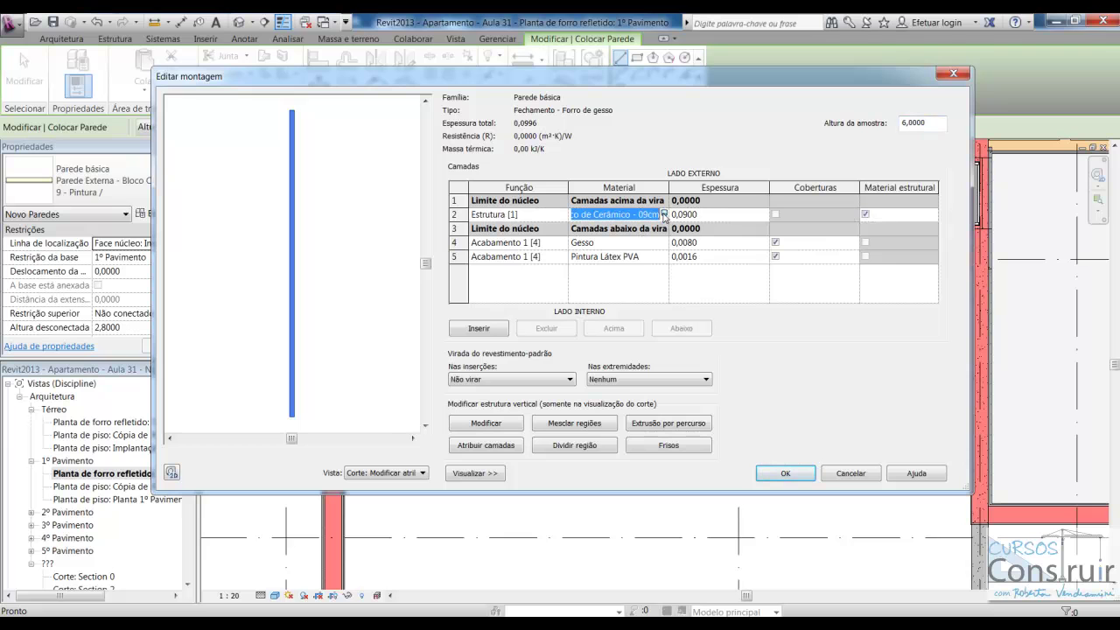
{"action": "left_click", "coordinate": [664, 215]}
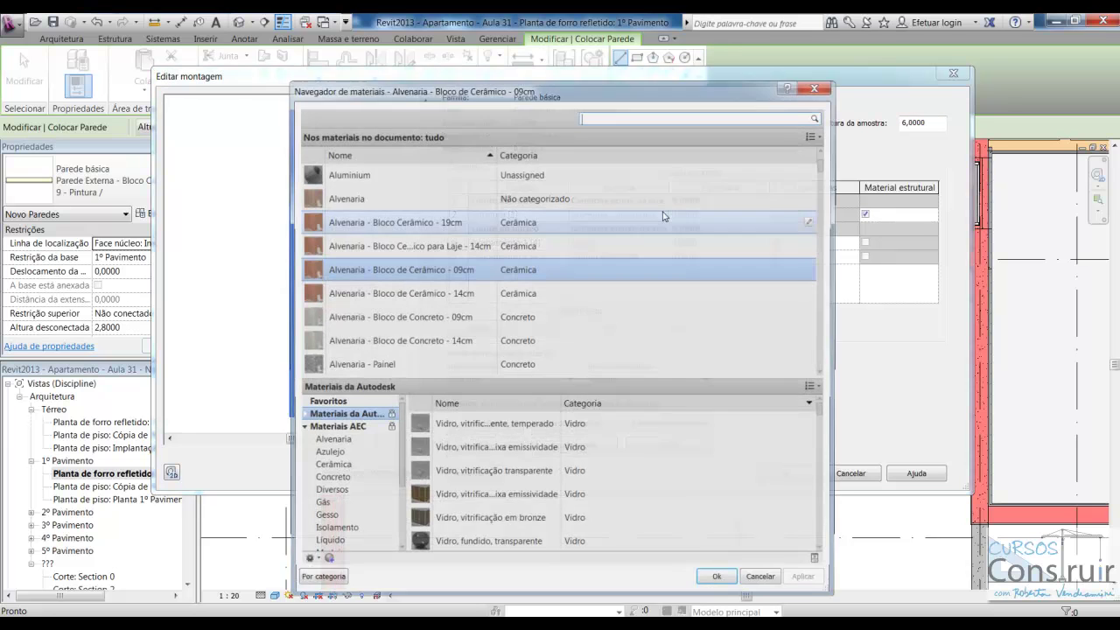
{"action": "type", "text": "gesso"}
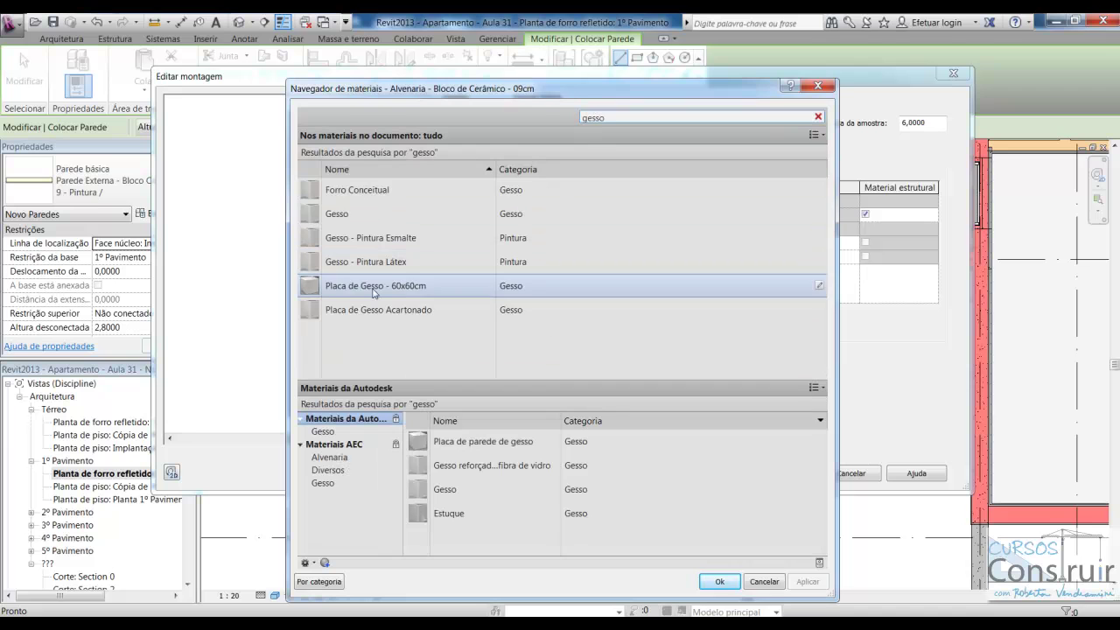
{"action": "left_click", "coordinate": [361, 294]}
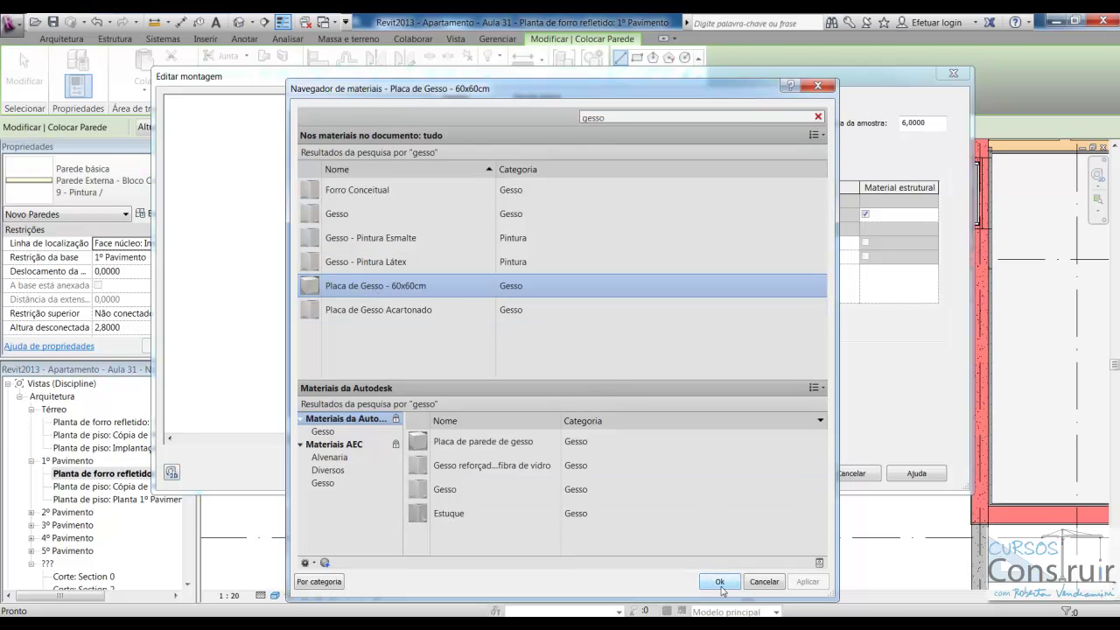
{"action": "left_click", "coordinate": [719, 582]}
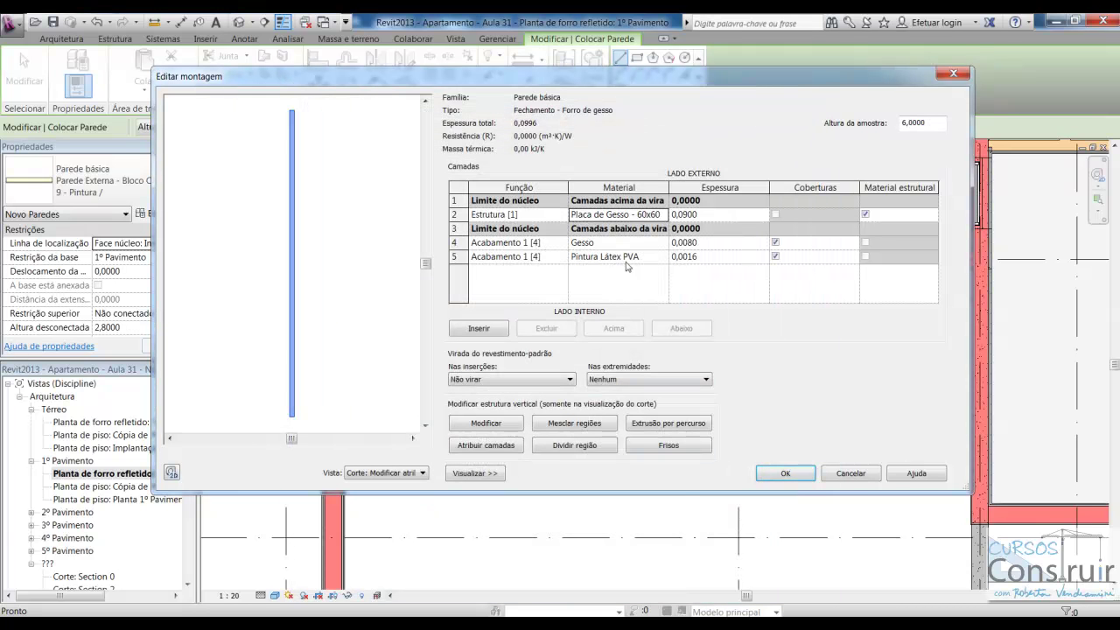
Step: Make the gypsum layer 0,02 thick, delete the Gesso finish layer, and confirm the structure
{"action": "left_click", "coordinate": [687, 214]}
{"action": "left_click_drag", "start_coordinate": [693, 214], "coordinate": [709, 217]}
{"action": "type", "text": "2"}
{"action": "key", "text": "Return"}
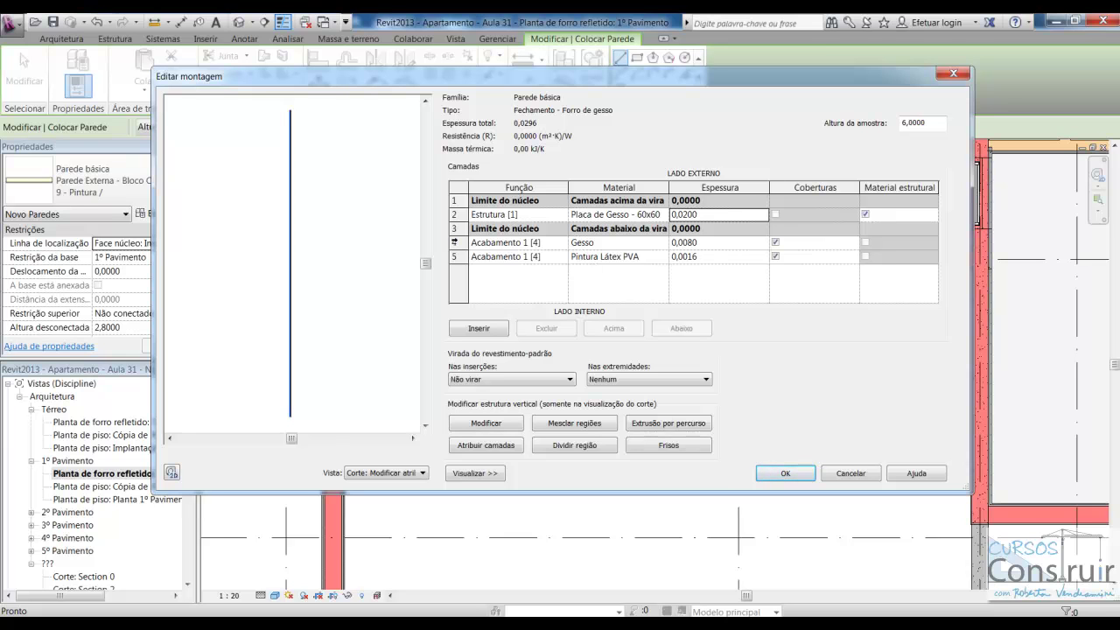
{"action": "left_click", "coordinate": [454, 242]}
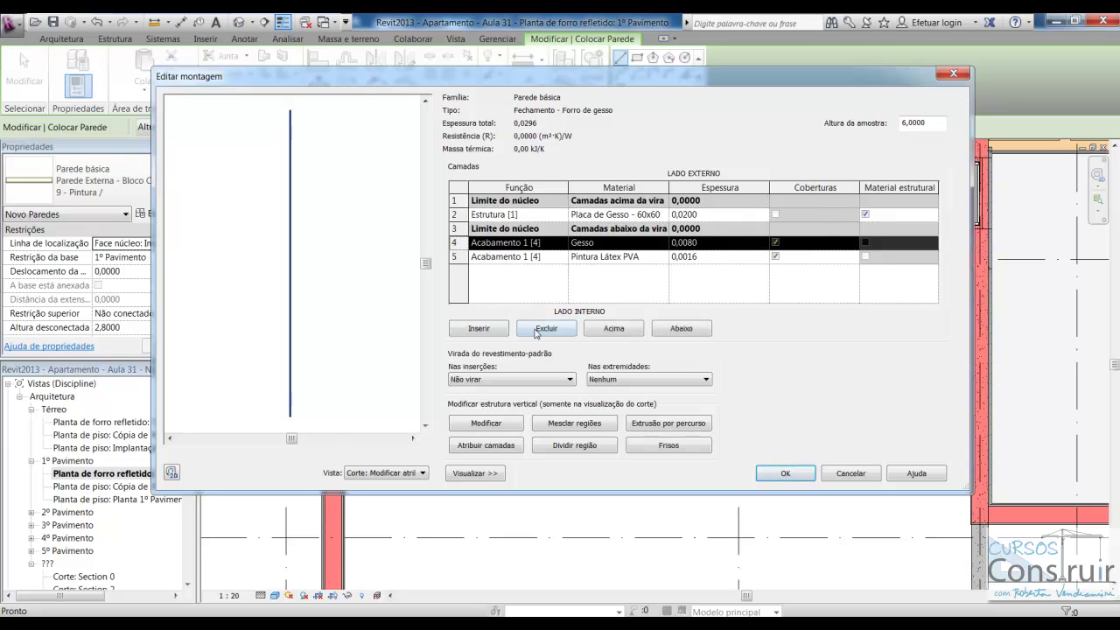
{"action": "left_click", "coordinate": [542, 330]}
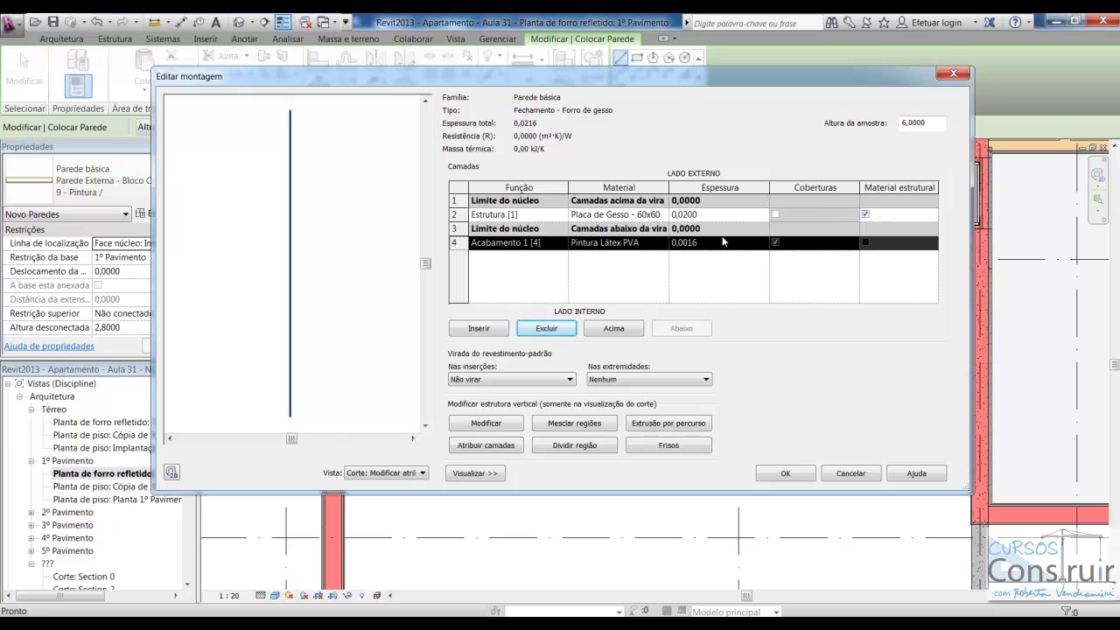
{"action": "left_click", "coordinate": [785, 475]}
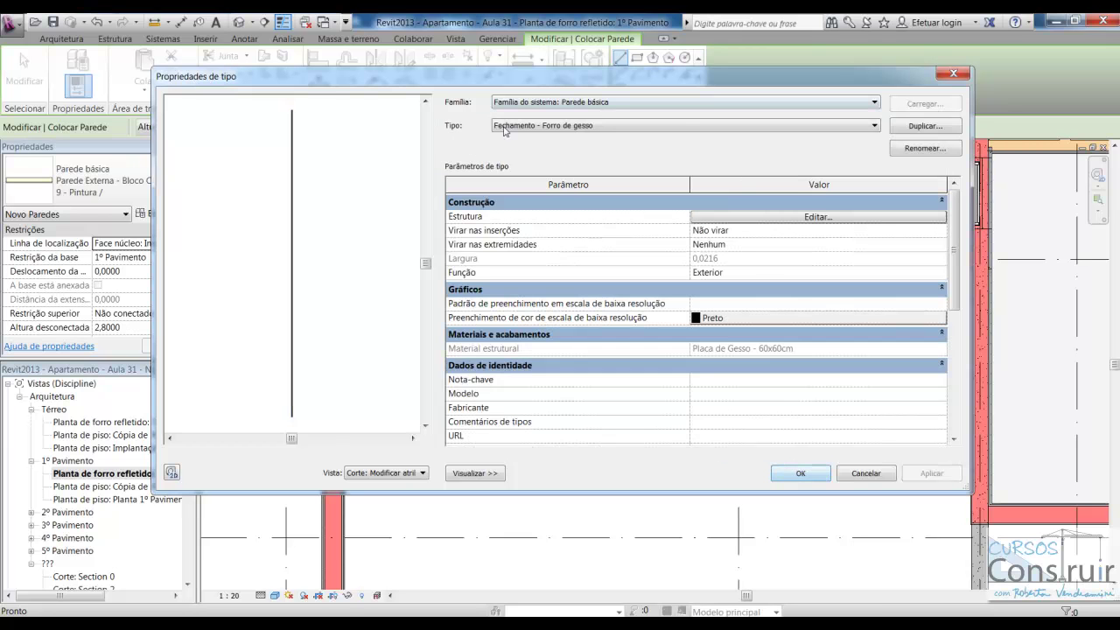
Step: Confirm the new wall type and set the wall height to 2,75
{"action": "left_click", "coordinate": [798, 472]}
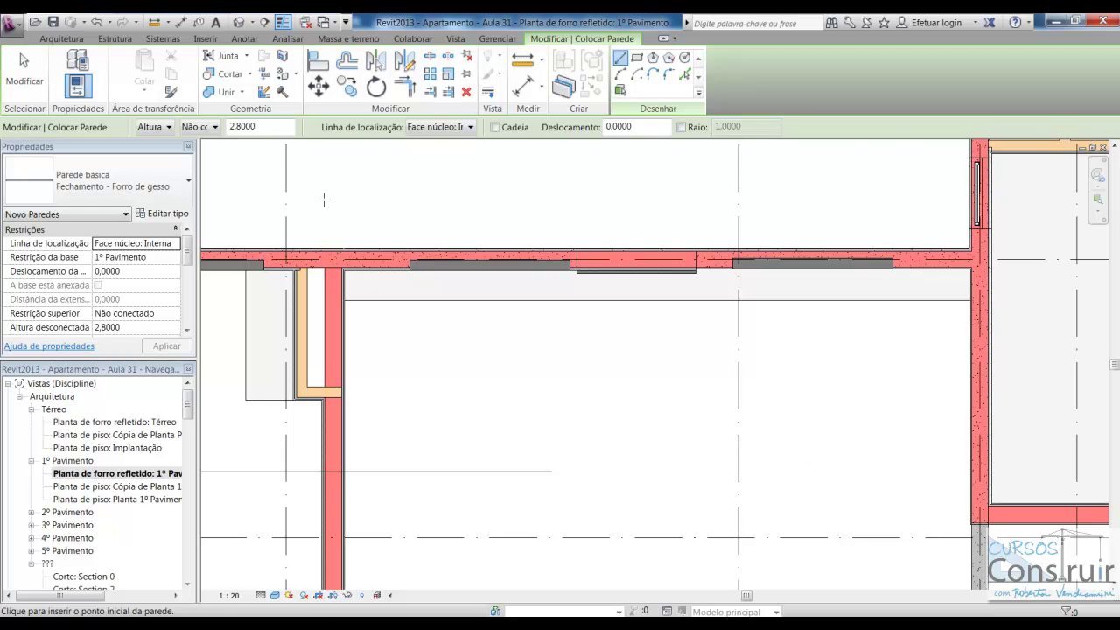
{"action": "left_click_drag", "start_coordinate": [238, 127], "coordinate": [264, 122]}
{"action": "type", "text": "75"}
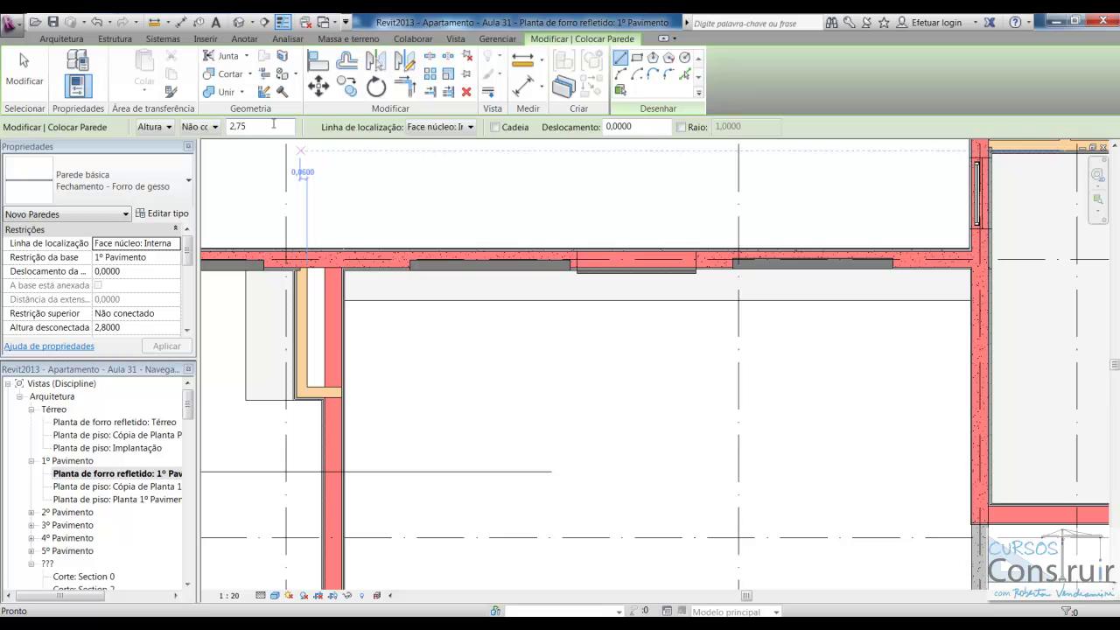
{"action": "key", "text": "Return"}
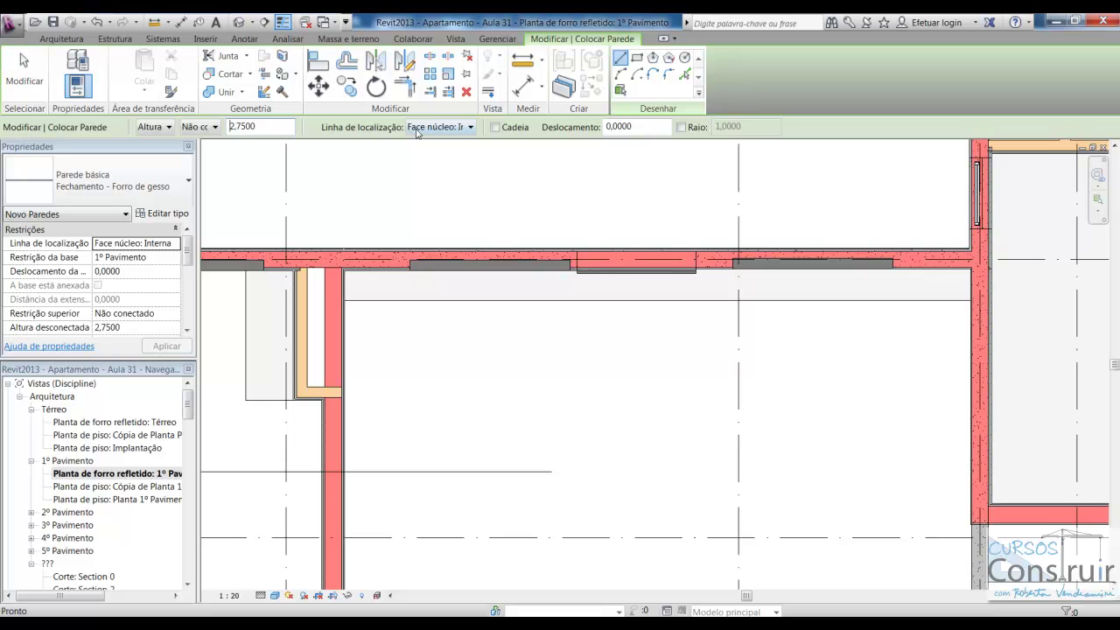
Step: Use the Face de acabamento: Interna location line and draw the closure wall along the top wall
{"action": "left_click", "coordinate": [455, 129]}
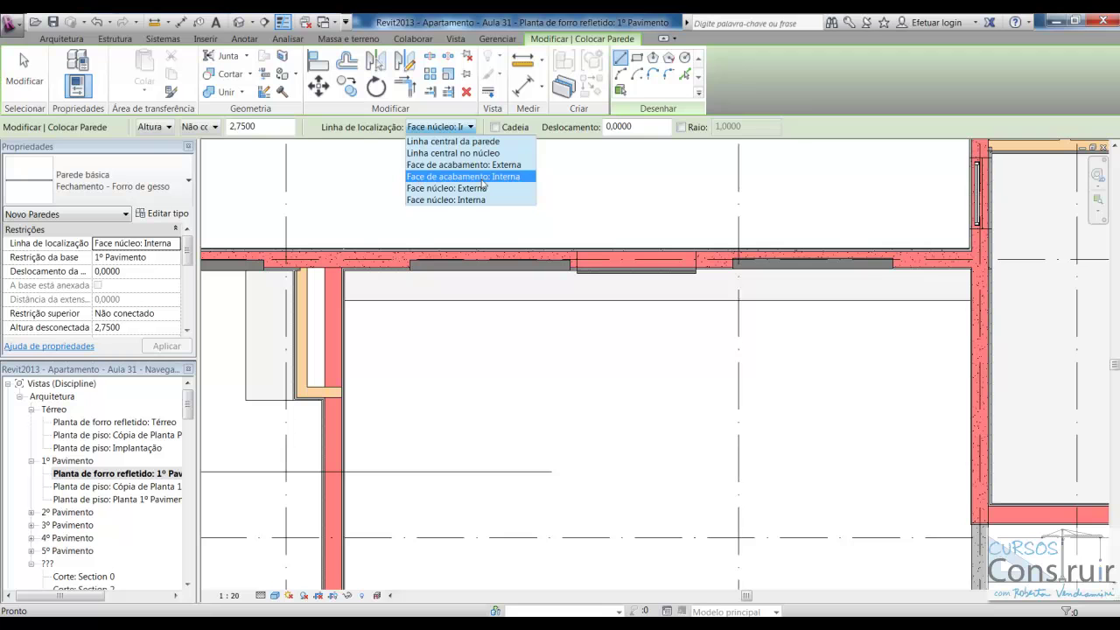
{"action": "left_click", "coordinate": [503, 176]}
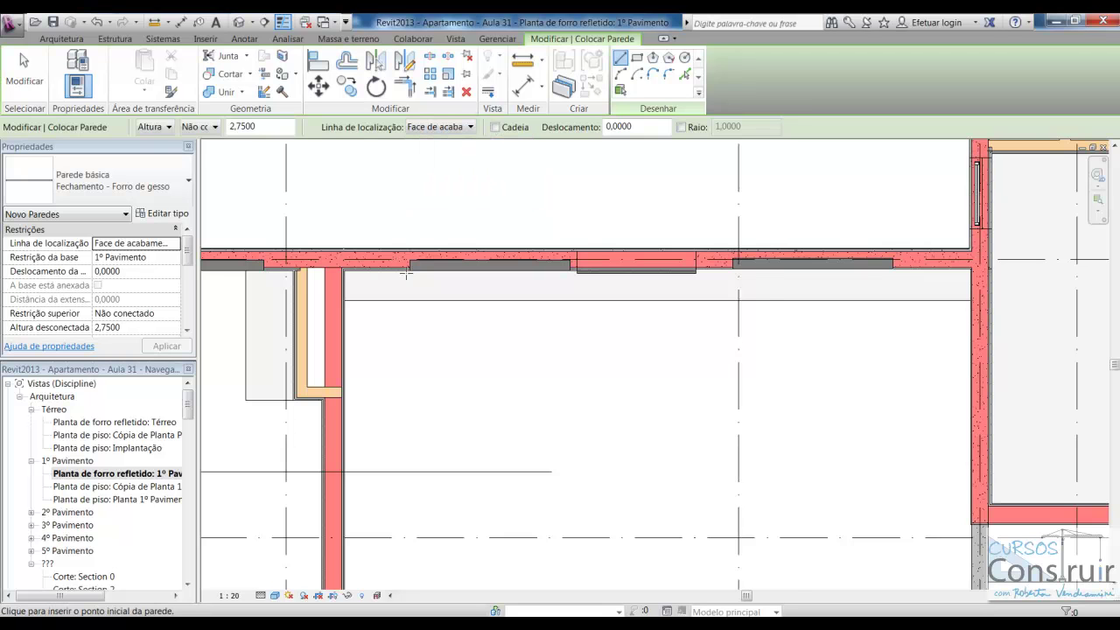
{"action": "scroll", "coordinate": [359, 294], "scroll_direction": "up", "scroll_amount": 1}
{"action": "scroll", "coordinate": [348, 309], "scroll_direction": "up", "scroll_amount": 1}
{"action": "scroll", "coordinate": [348, 309], "scroll_direction": "up", "scroll_amount": 1}
{"action": "scroll", "coordinate": [348, 309], "scroll_direction": "up", "scroll_amount": 1}
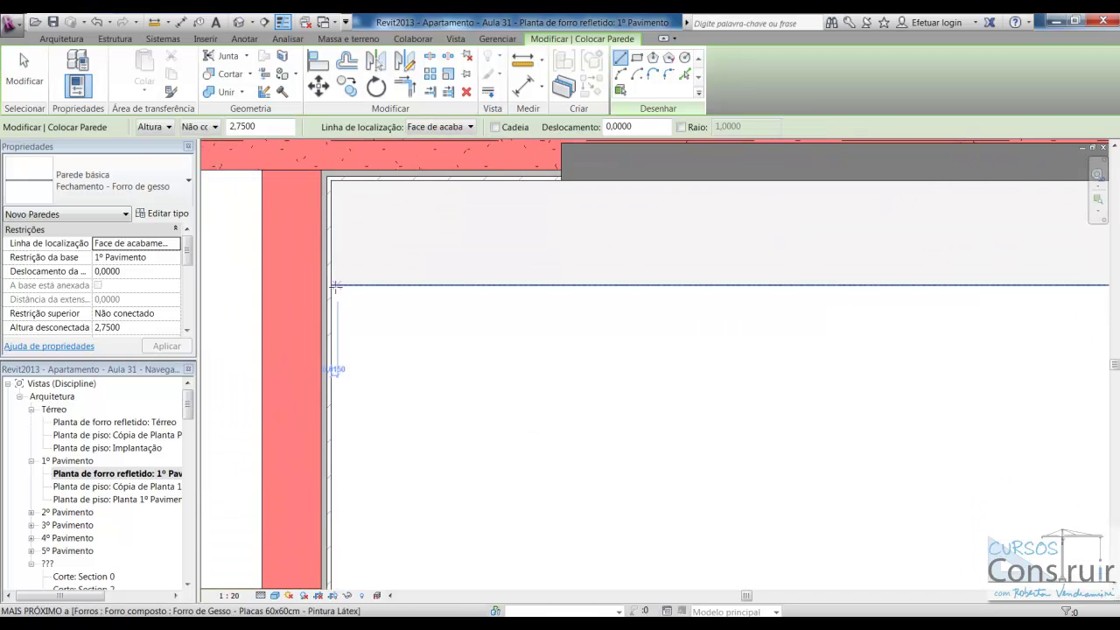
{"action": "scroll", "coordinate": [390, 280], "scroll_direction": "down", "scroll_amount": 1}
{"action": "scroll", "coordinate": [385, 280], "scroll_direction": "down", "scroll_amount": 1}
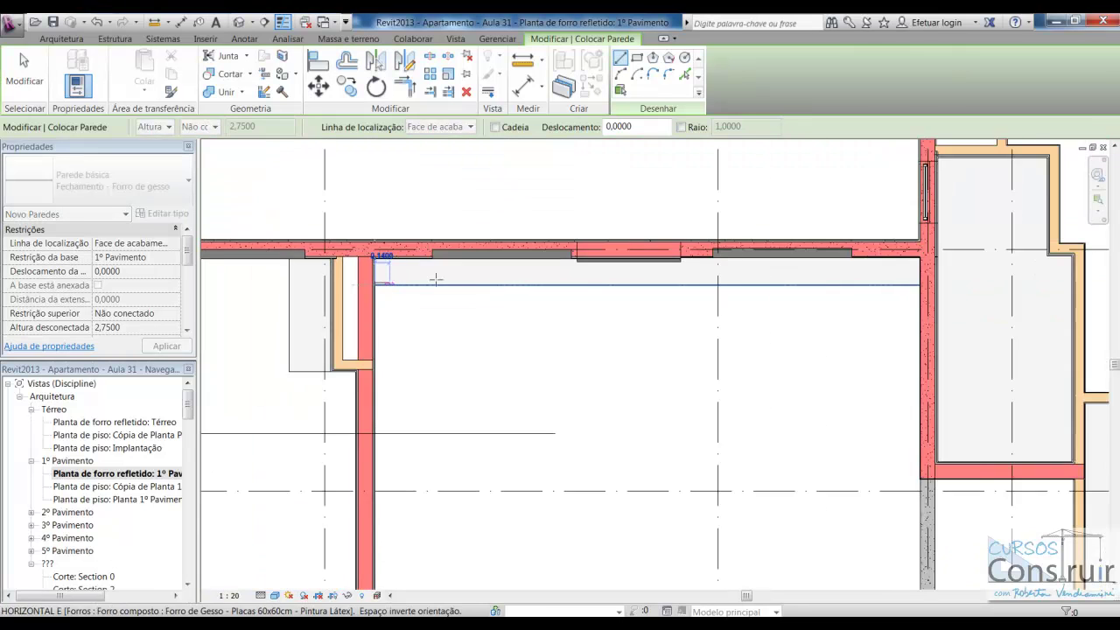
{"action": "scroll", "coordinate": [385, 280], "scroll_direction": "down", "scroll_amount": 1}
{"action": "scroll", "coordinate": [853, 283], "scroll_direction": "up", "scroll_amount": 2}
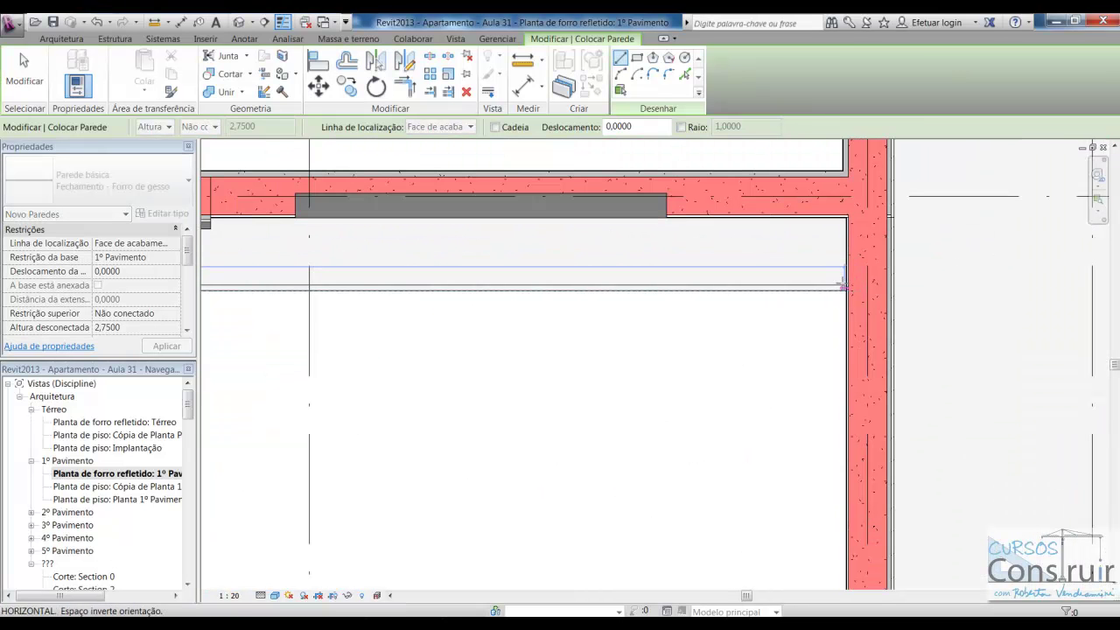
{"action": "left_click", "coordinate": [846, 290]}
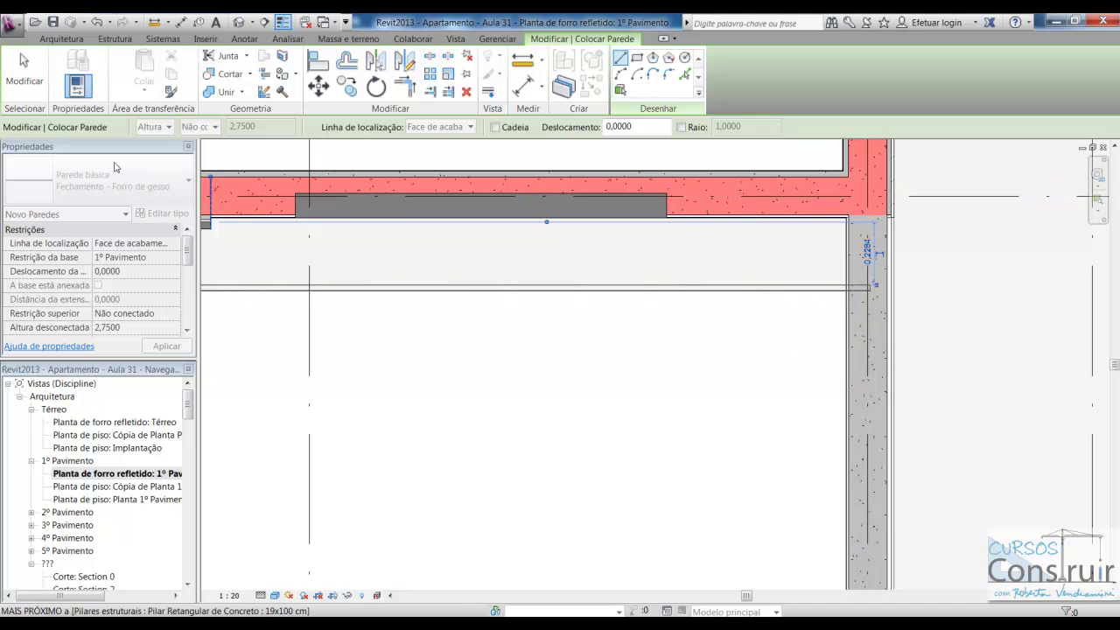
{"action": "left_click", "coordinate": [24, 80]}
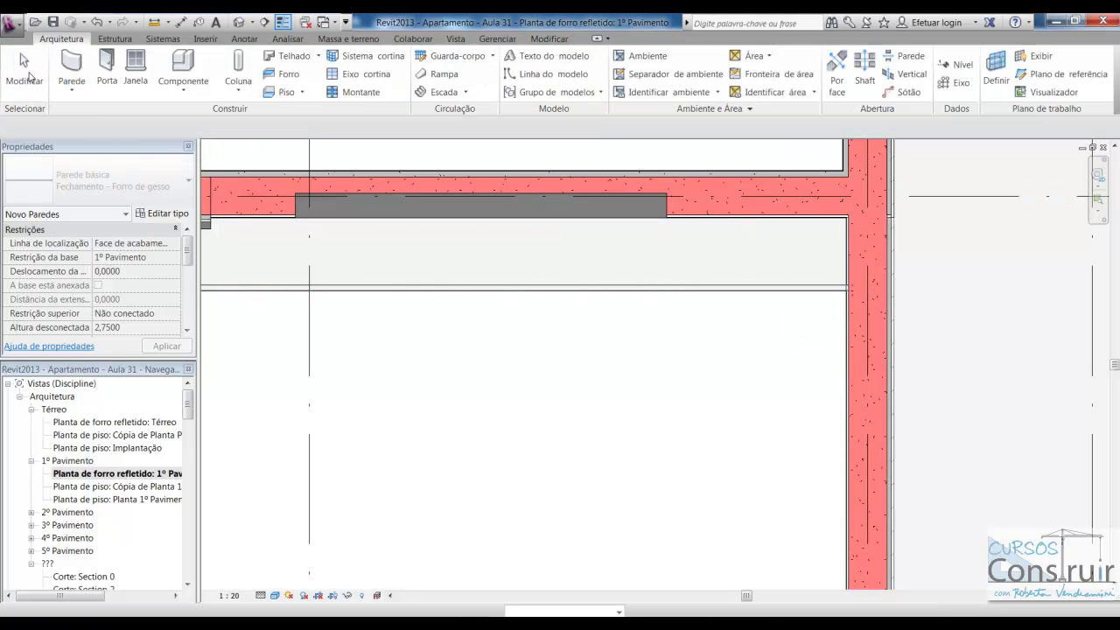
Step: Zoom around the laundry, select the ceiling to check its properties, then deselect it
{"action": "scroll", "coordinate": [619, 317], "scroll_direction": "down", "scroll_amount": 2}
{"action": "scroll", "coordinate": [619, 317], "scroll_direction": "down", "scroll_amount": 1}
{"action": "scroll", "coordinate": [677, 322], "scroll_direction": "down", "scroll_amount": 1}
{"action": "scroll", "coordinate": [677, 322], "scroll_direction": "down", "scroll_amount": 1}
{"action": "scroll", "coordinate": [380, 323], "scroll_direction": "up", "scroll_amount": 3}
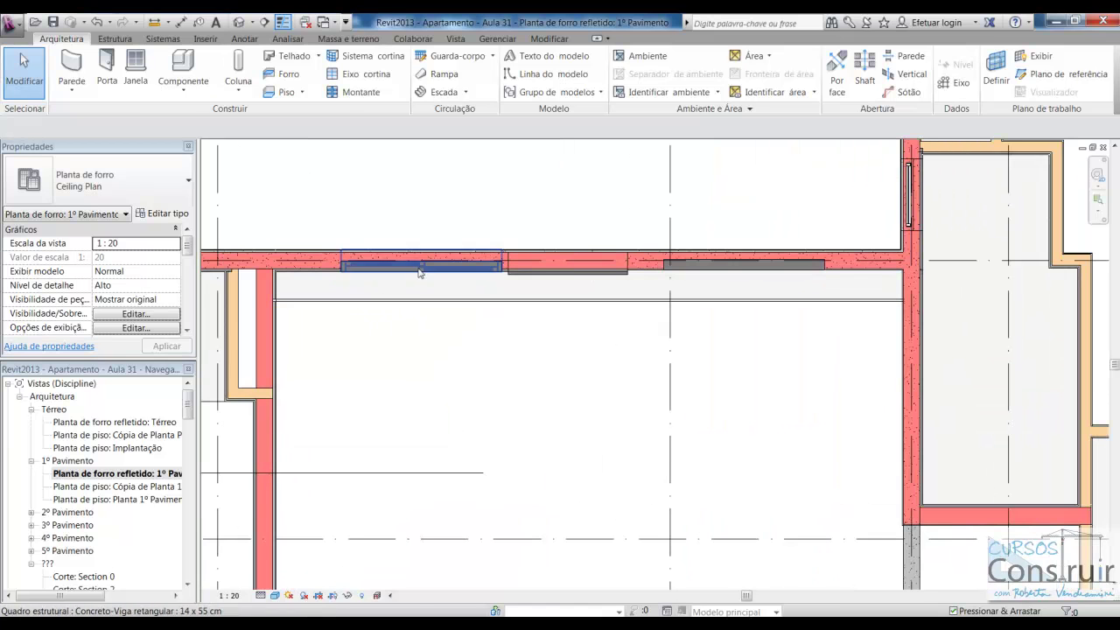
{"action": "scroll", "coordinate": [457, 374], "scroll_direction": "down", "scroll_amount": 1}
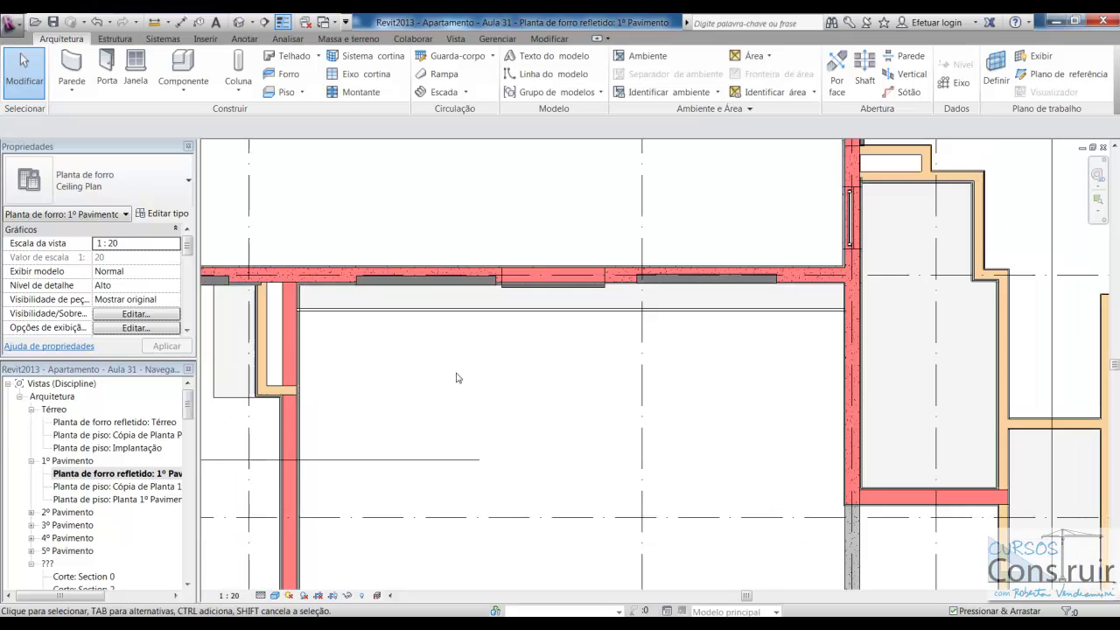
{"action": "scroll", "coordinate": [456, 374], "scroll_direction": "down", "scroll_amount": 1}
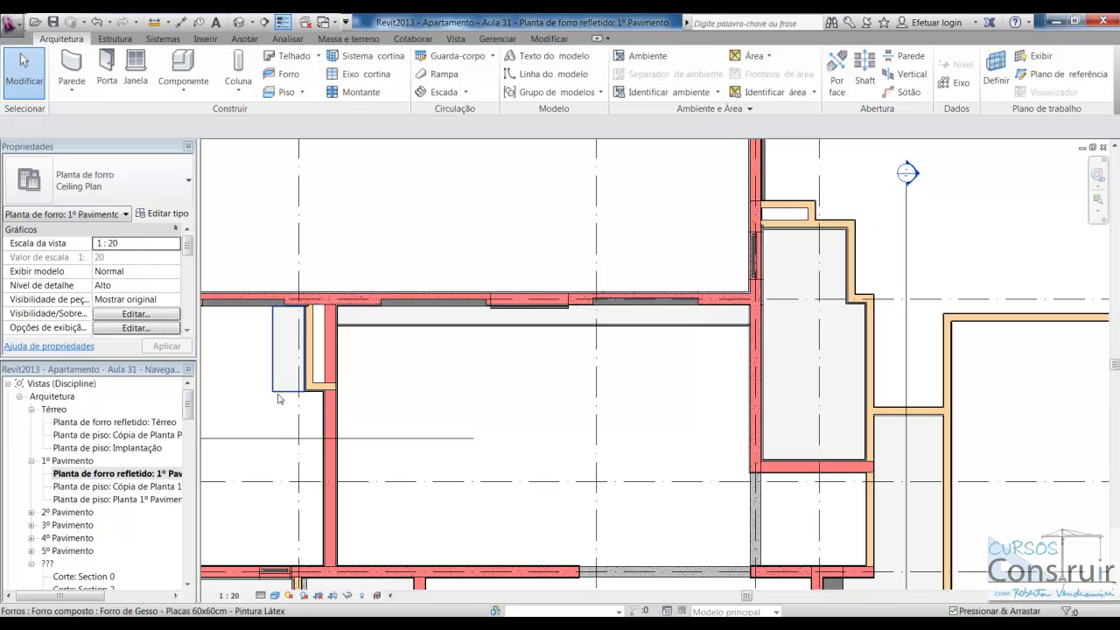
{"action": "left_click", "coordinate": [278, 371]}
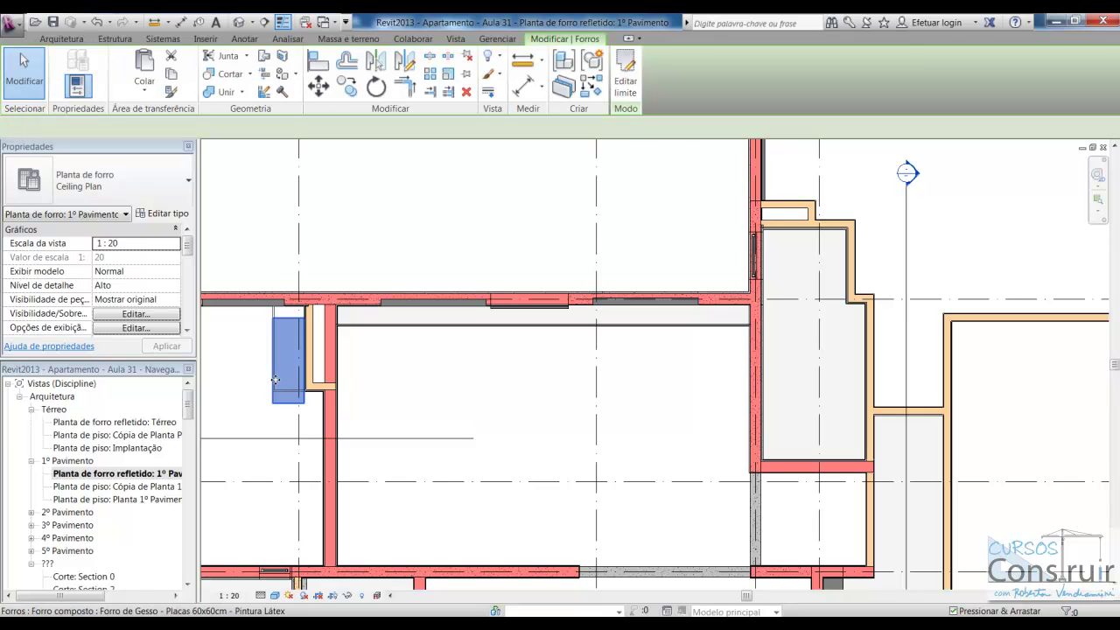
{"action": "left_click", "coordinate": [23, 75]}
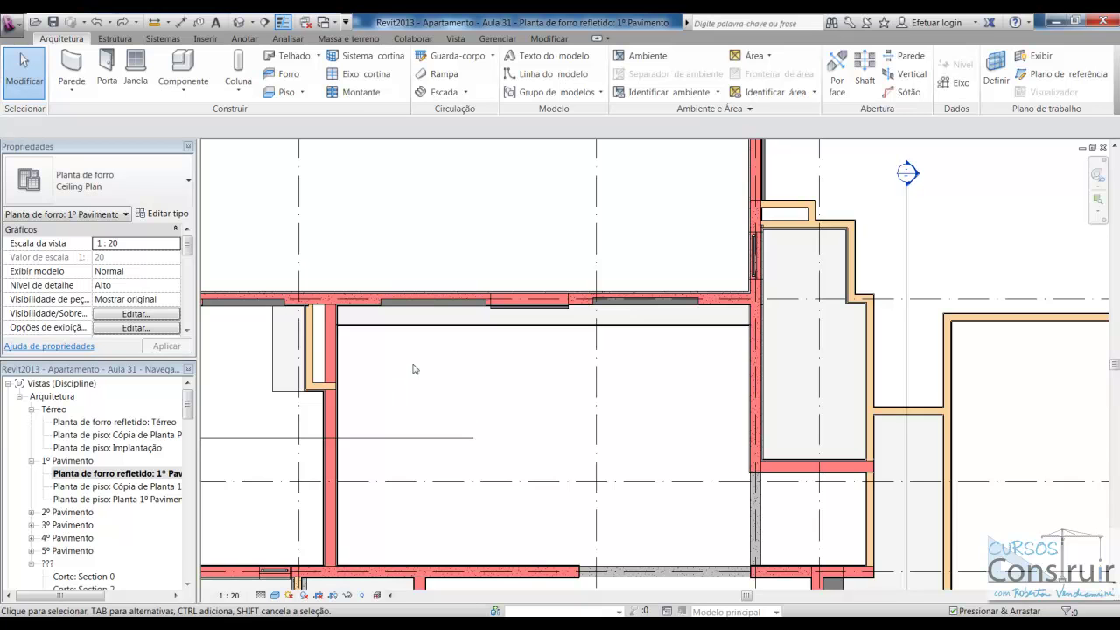
{"action": "scroll", "coordinate": [400, 343], "scroll_direction": "up", "scroll_amount": 1}
{"action": "scroll", "coordinate": [420, 346], "scroll_direction": "up", "scroll_amount": 1}
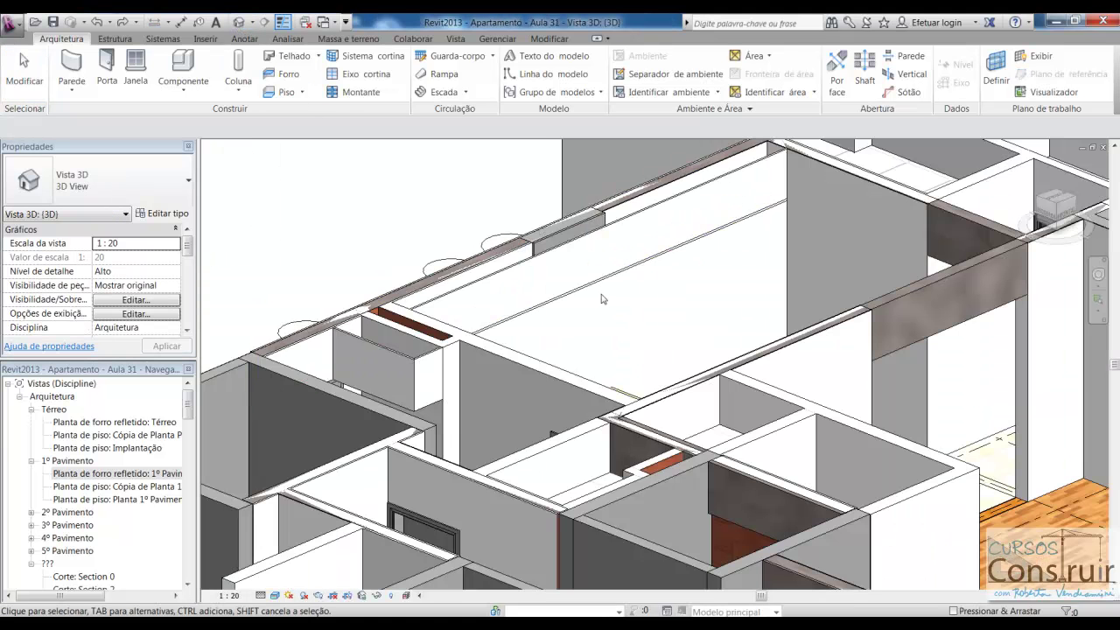
Step: Select the gypsum closure wall in 3D, then return to the 1º Pavimento ceiling plan
{"action": "scroll", "coordinate": [612, 311], "scroll_direction": "up", "scroll_amount": 1}
{"action": "scroll", "coordinate": [586, 305], "scroll_direction": "up", "scroll_amount": 2}
{"action": "scroll", "coordinate": [560, 296], "scroll_direction": "up", "scroll_amount": 1}
{"action": "scroll", "coordinate": [490, 283], "scroll_direction": "up", "scroll_amount": 1}
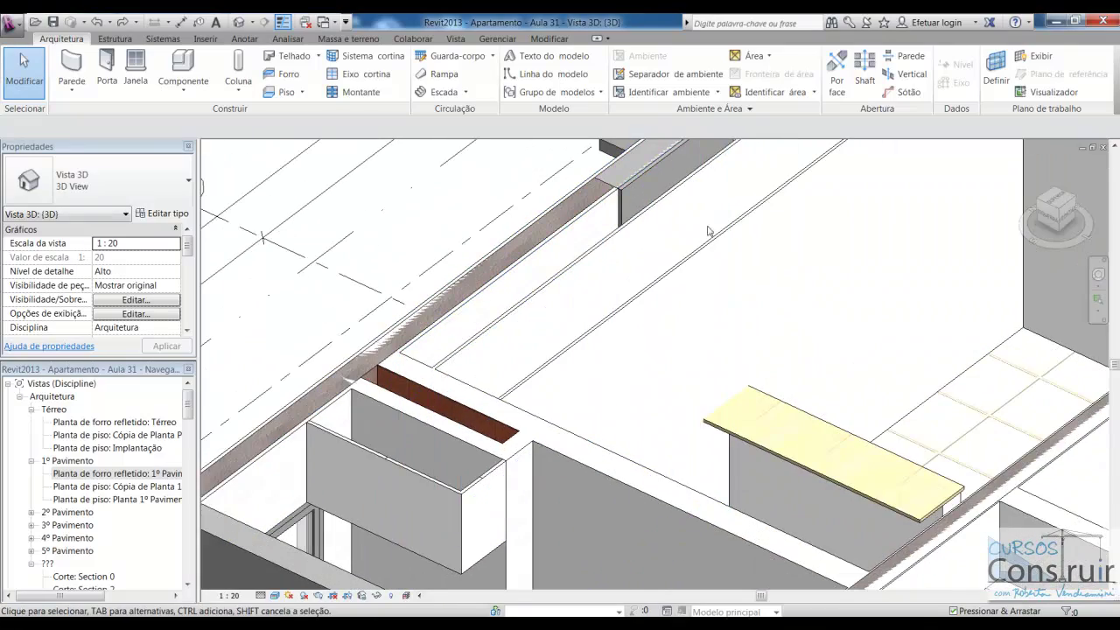
{"action": "left_click", "coordinate": [817, 355]}
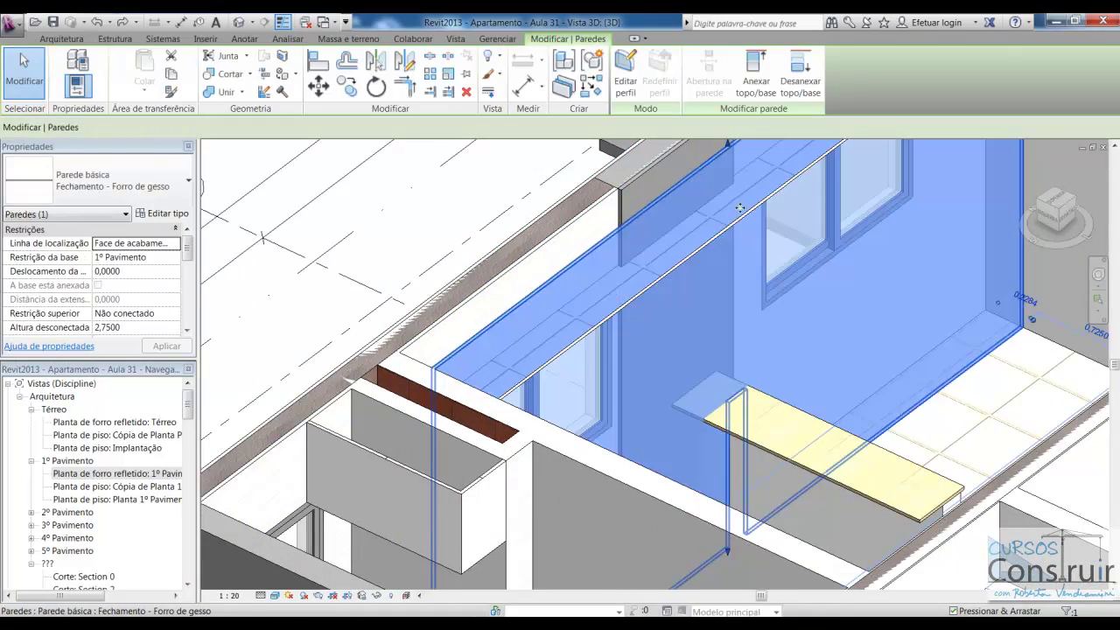
{"action": "key", "text": "Escape"}
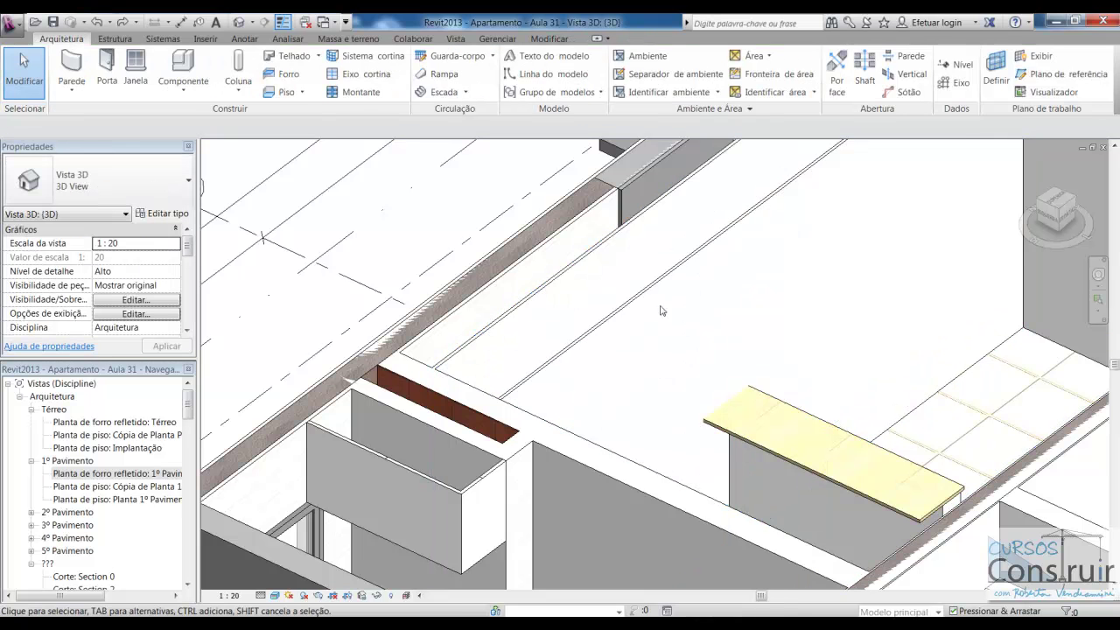
{"action": "key", "text": "ctrl+Tab"}
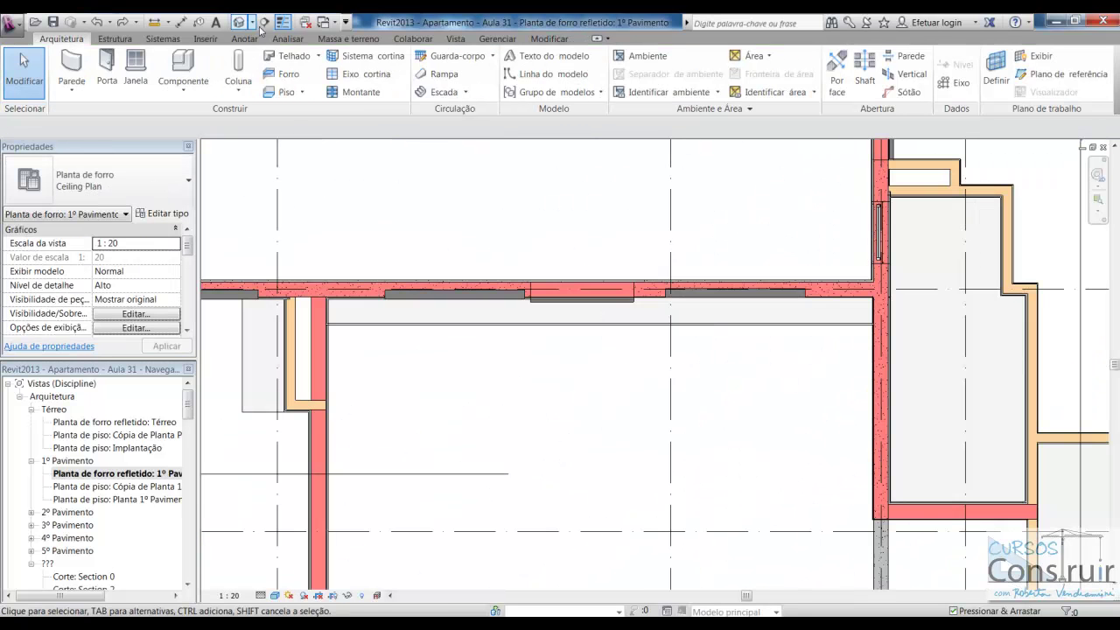
Step: Draw a vertical section line from above the top wall into the room
{"action": "left_click", "coordinate": [261, 23]}
{"action": "left_click", "coordinate": [480, 232]}
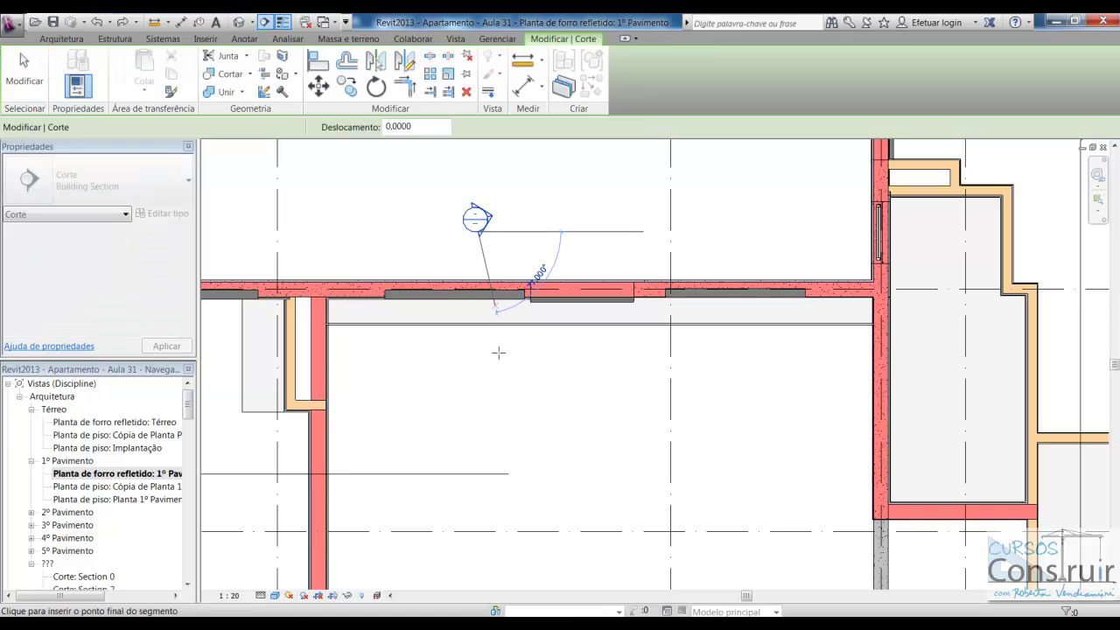
{"action": "left_click", "coordinate": [474, 411]}
Step: Finish the section and open the new Section 5 view
{"action": "key", "text": "Escape"}
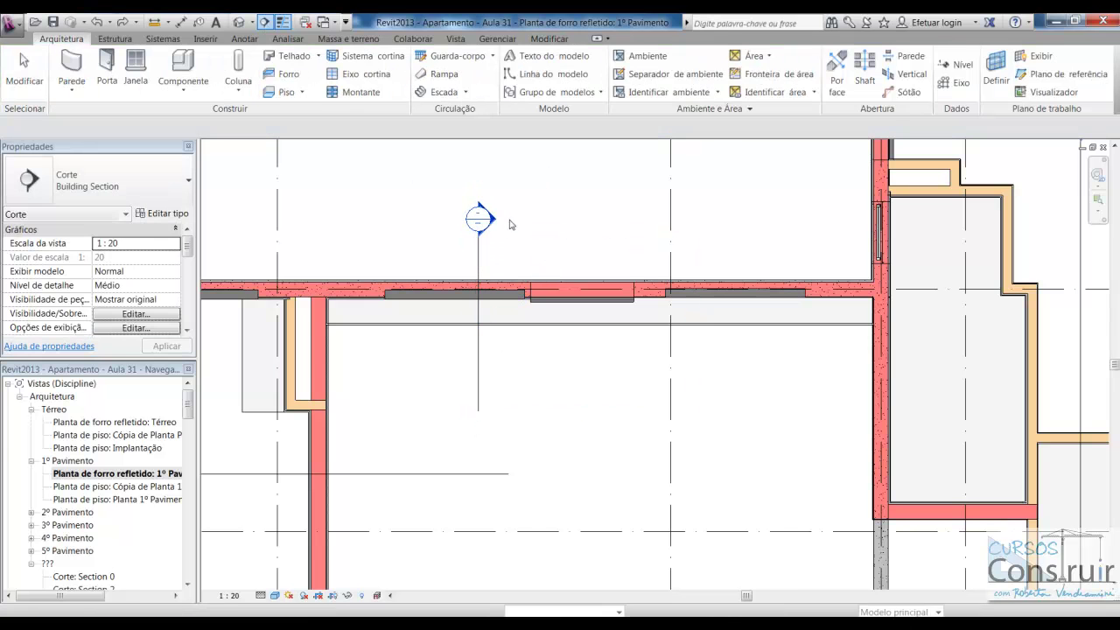
{"action": "double_click", "coordinate": [497, 217]}
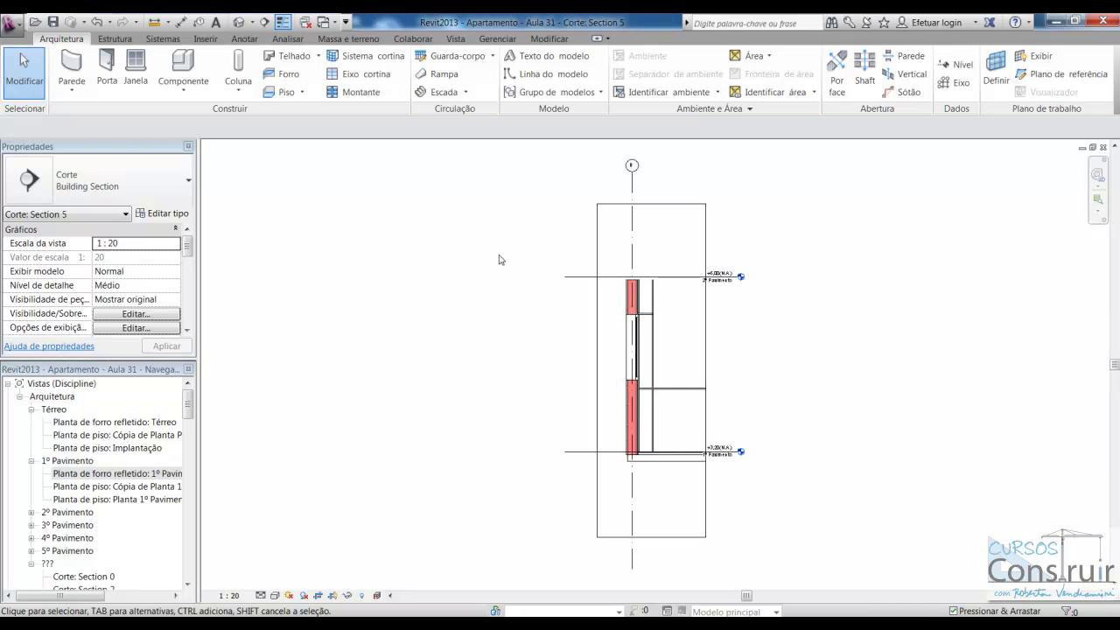
{"action": "scroll", "coordinate": [674, 348], "scroll_direction": "up", "scroll_amount": 2}
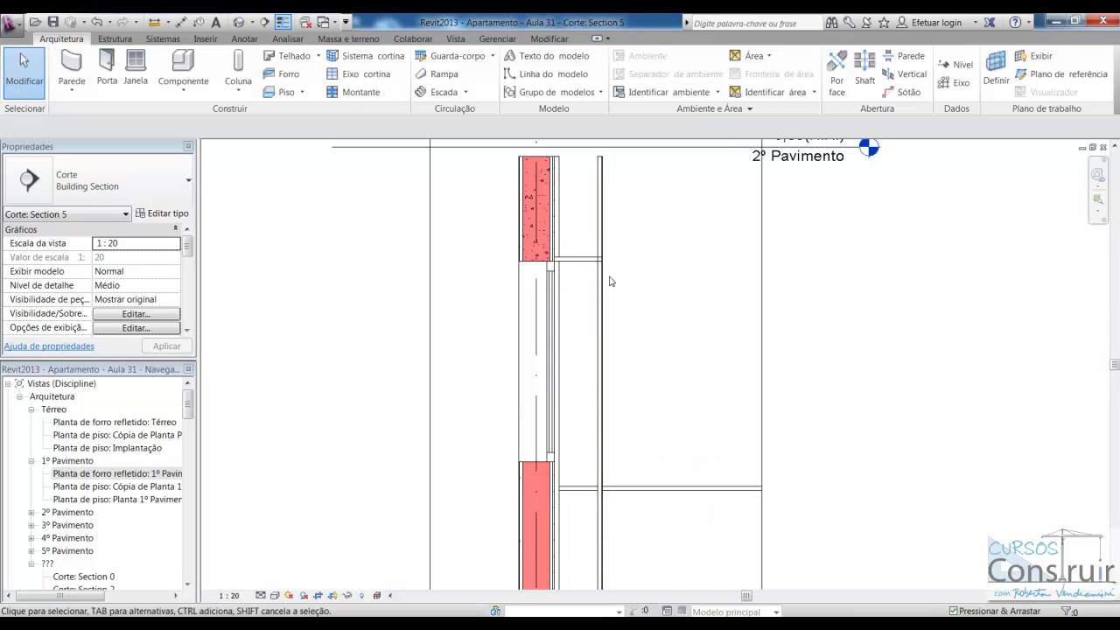
{"action": "scroll", "coordinate": [607, 280], "scroll_direction": "down", "scroll_amount": 1}
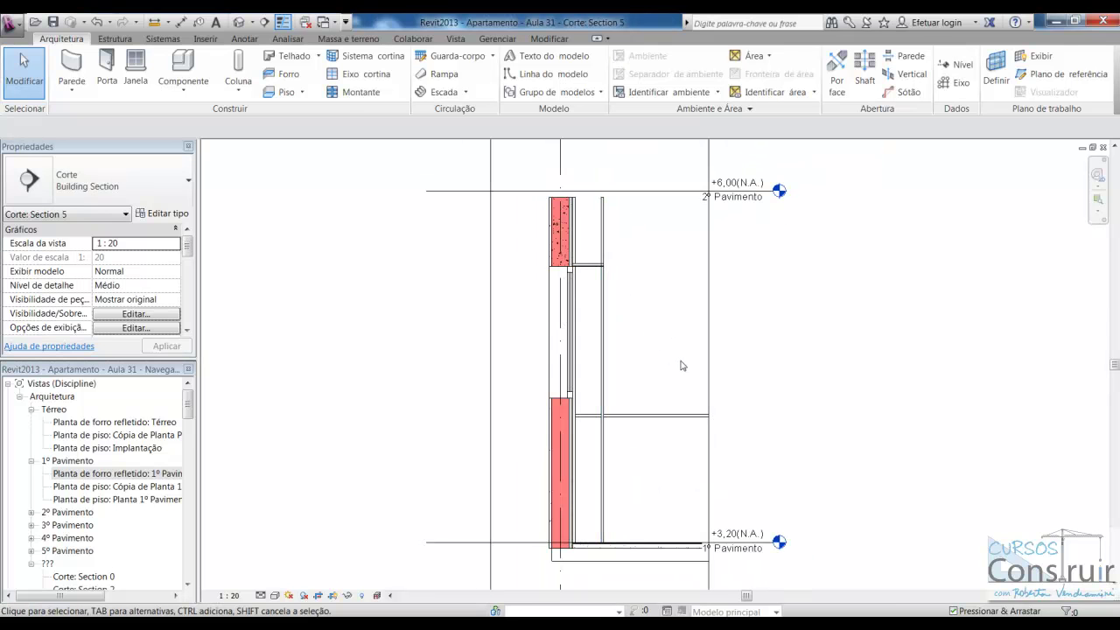
Step: Return to the 3D view, orbit toward the closure wall, and select it
{"action": "key", "text": "ctrl+Tab"}
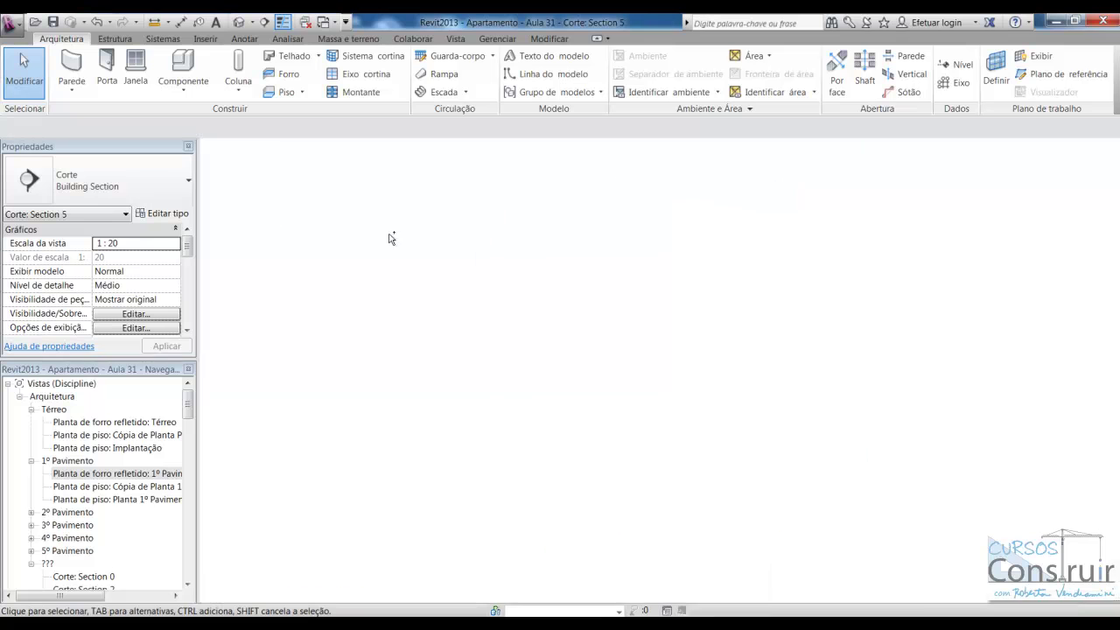
{"action": "key", "text": "ctrl+Tab"}
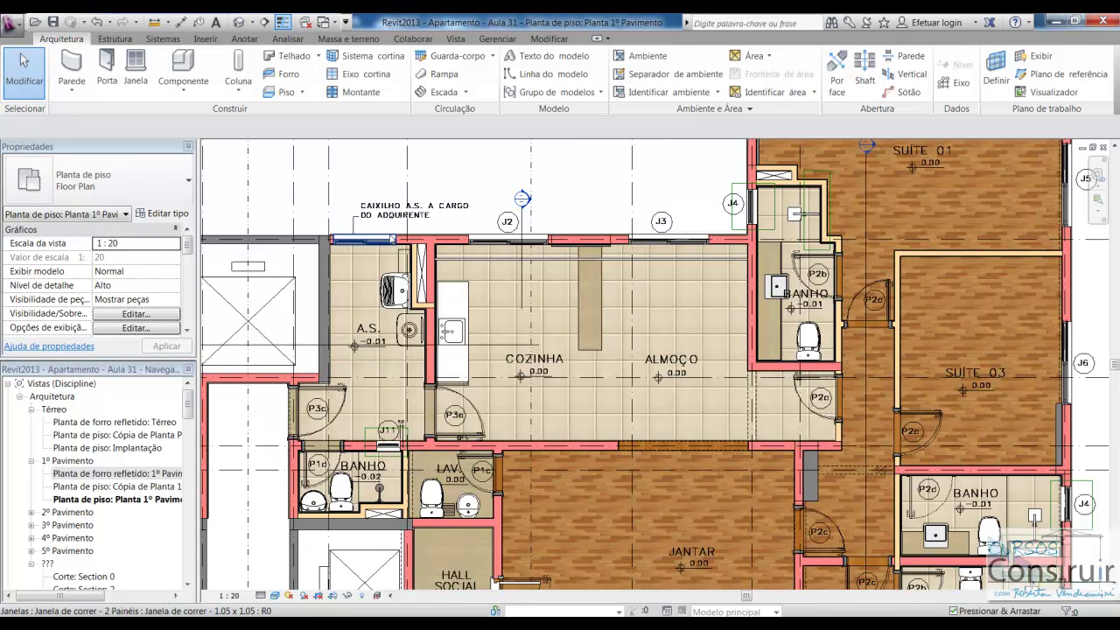
{"action": "key", "text": "ctrl+Tab"}
{"action": "key", "text": "ctrl+Tab"}
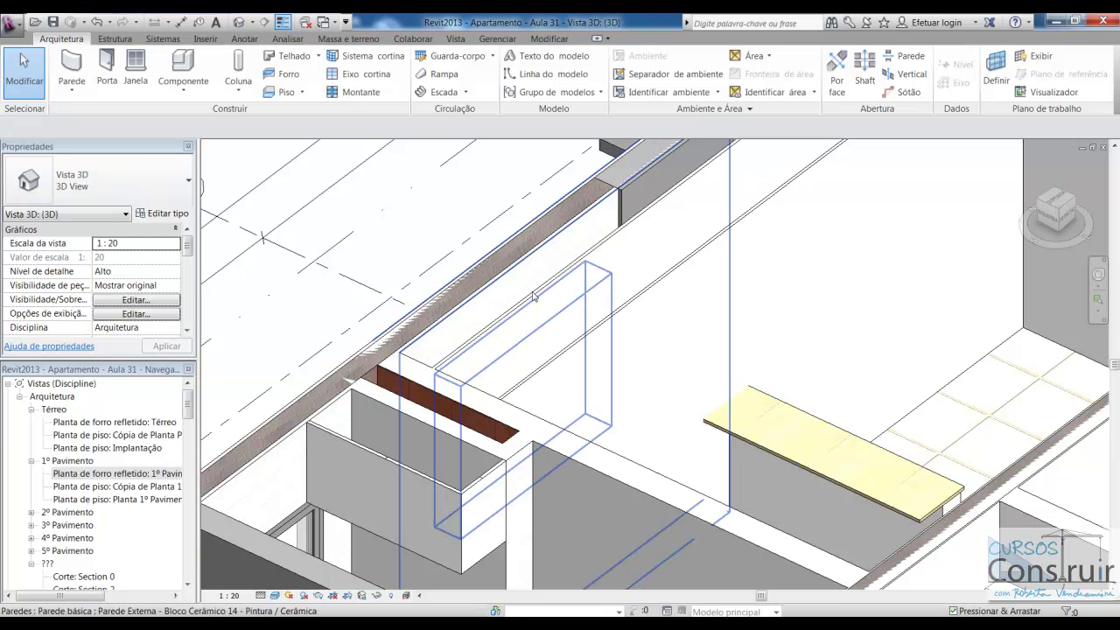
{"action": "scroll", "coordinate": [534, 296], "scroll_direction": "down", "scroll_amount": 2}
{"action": "scroll", "coordinate": [533, 296], "scroll_direction": "down", "scroll_amount": 2}
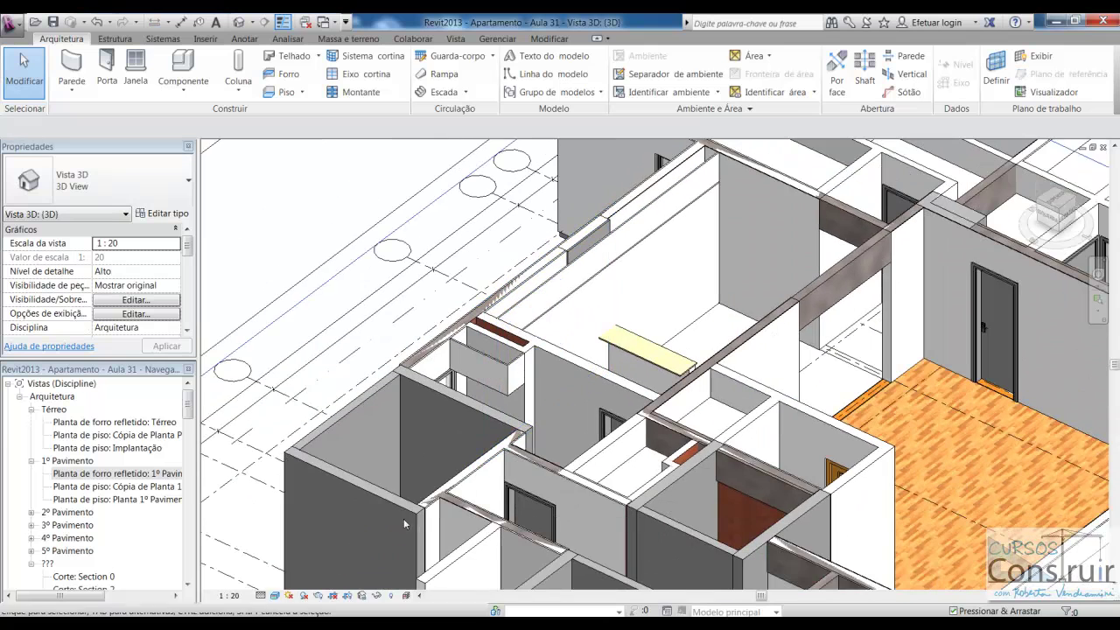
{"action": "left_click", "coordinate": [275, 595]}
{"action": "left_click", "coordinate": [293, 565]}
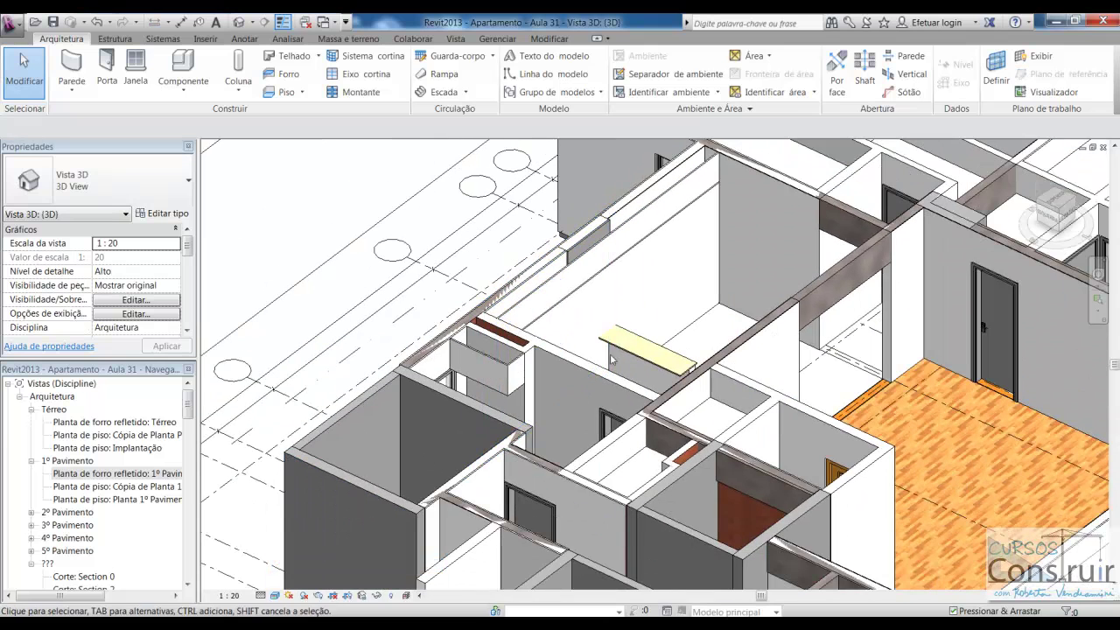
{"action": "middle_click_drag", "start_coordinate": [611, 359], "coordinate": [586, 253], "text": "shift"}
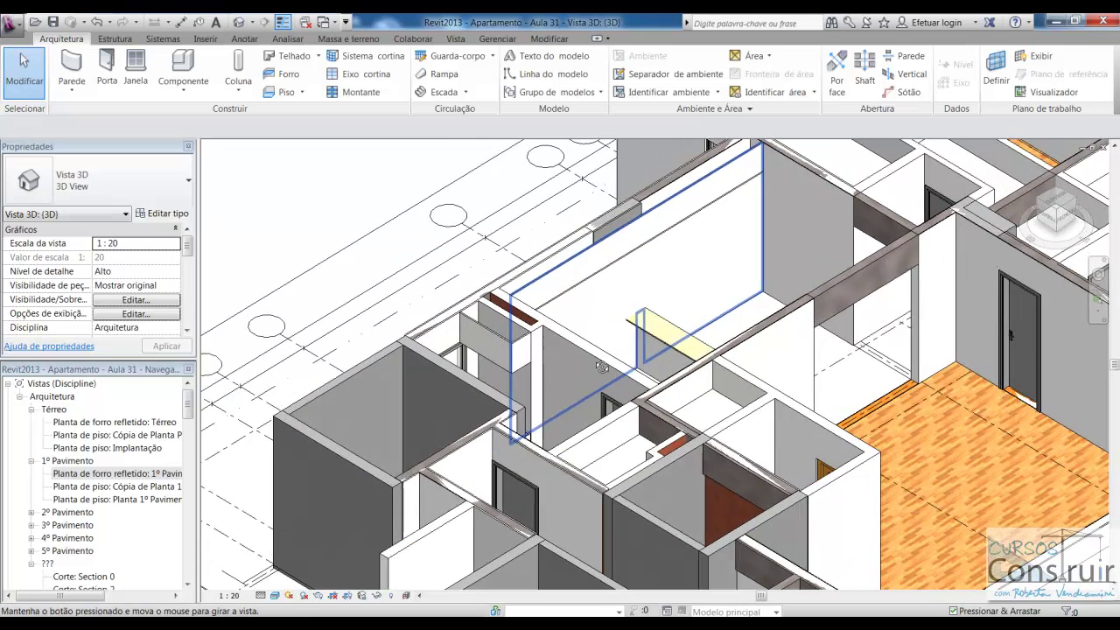
{"action": "left_click", "coordinate": [586, 254]}
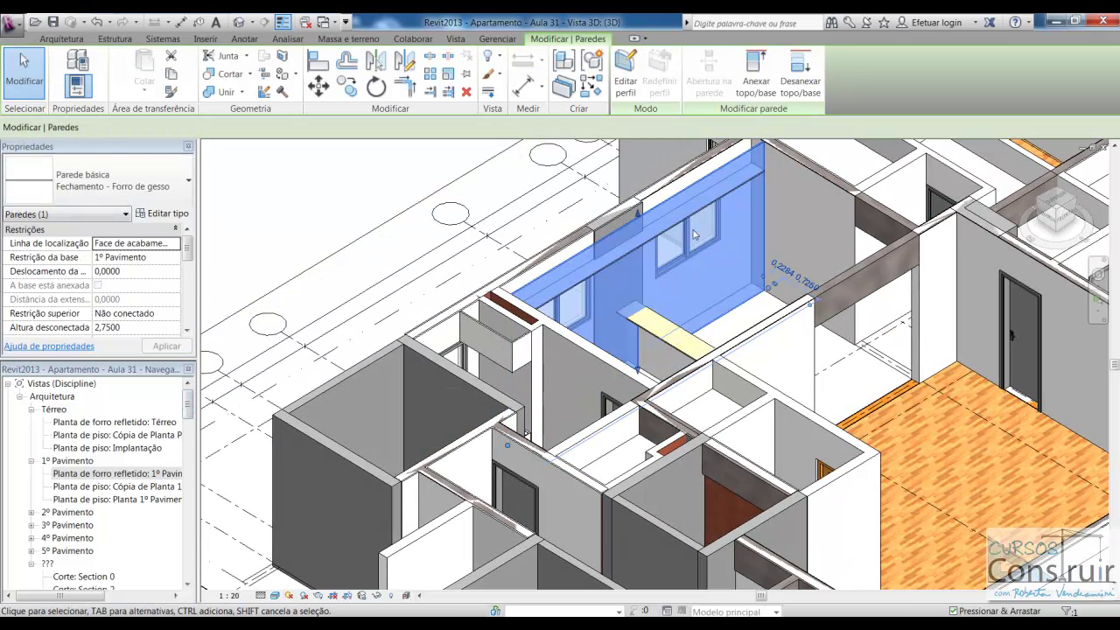
Step: Attach the selected closure wall's base to the ceiling with Anexar topo/base, then check and deselect it
{"action": "scroll", "coordinate": [665, 229], "scroll_direction": "up", "scroll_amount": 2}
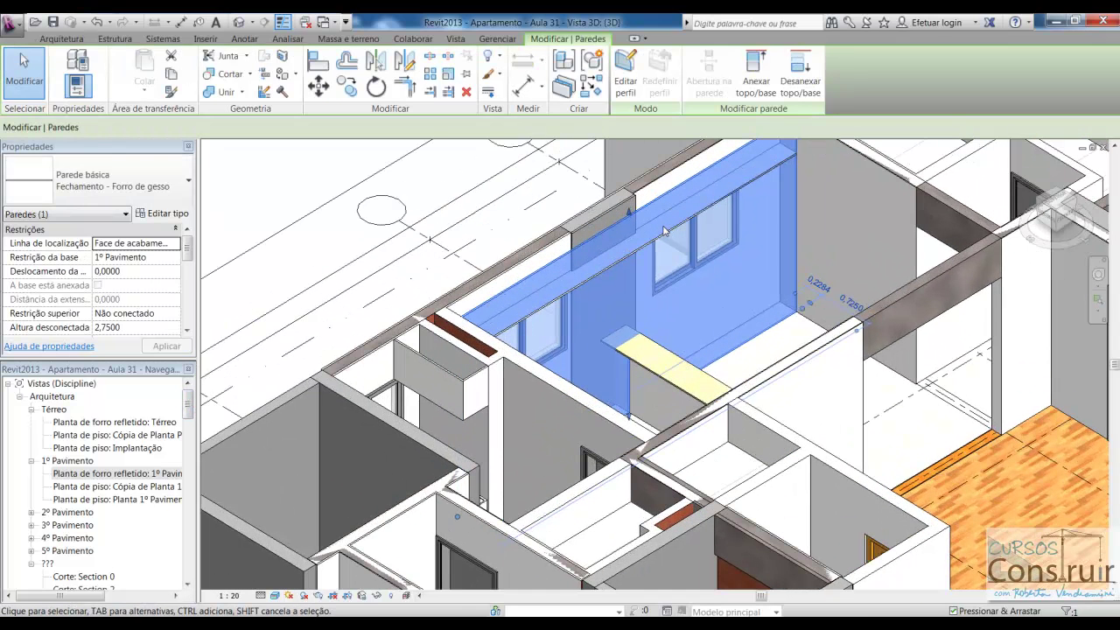
{"action": "left_click", "coordinate": [756, 84]}
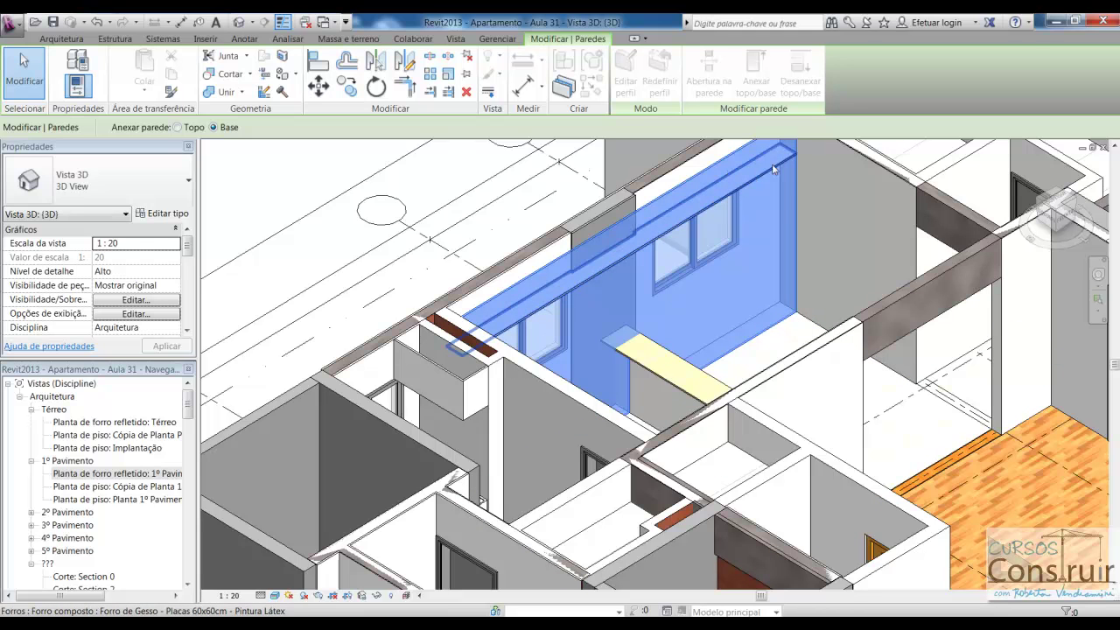
{"action": "left_click", "coordinate": [772, 170]}
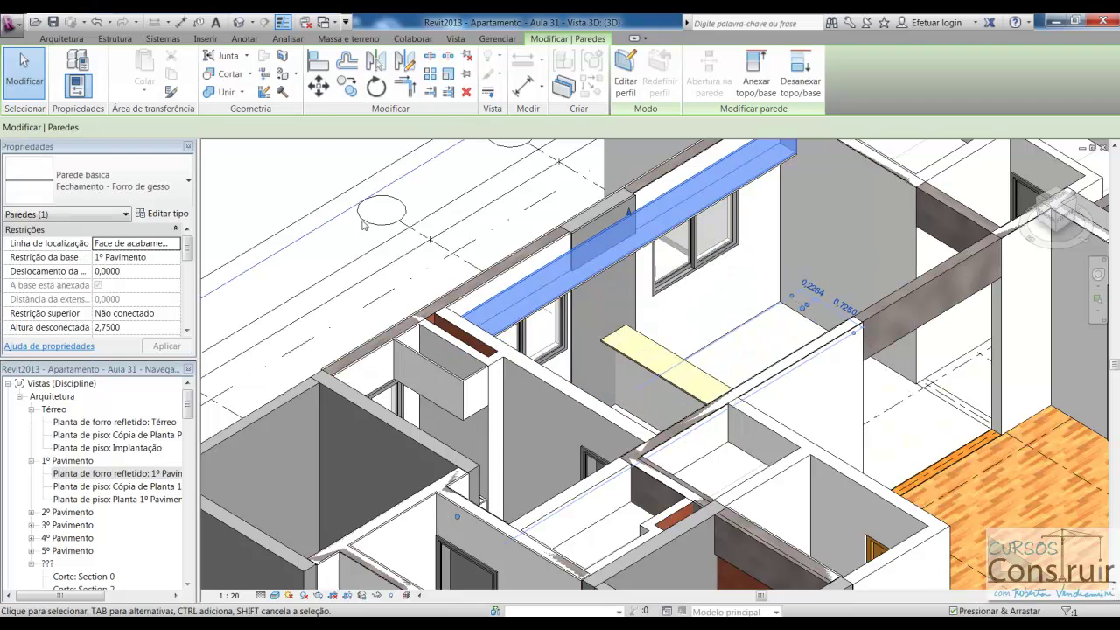
{"action": "key", "text": "Escape"}
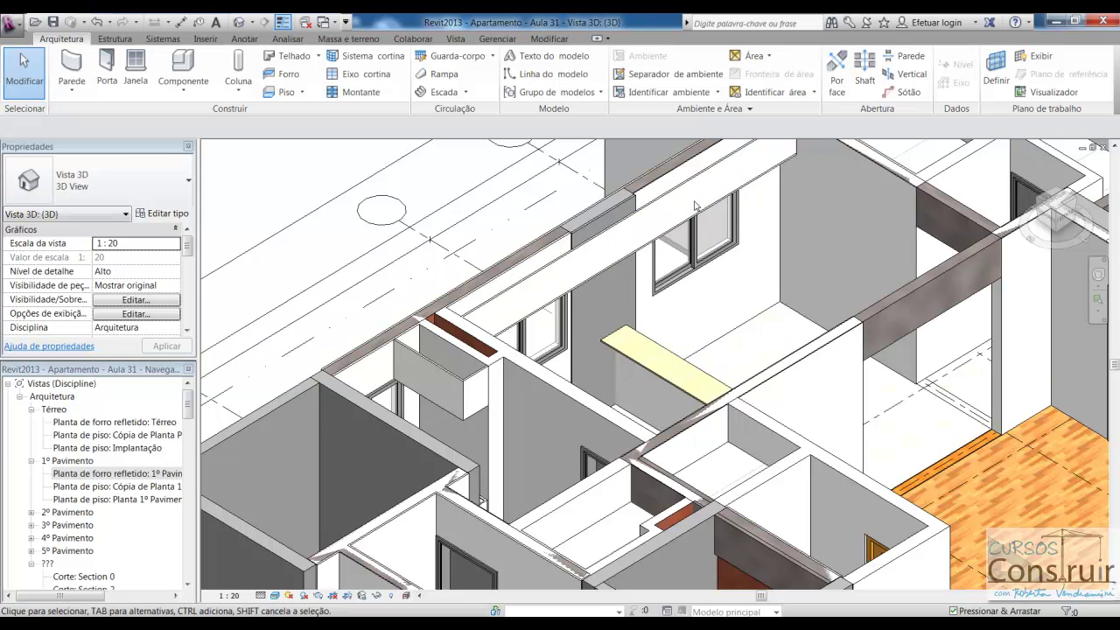
{"action": "left_click", "coordinate": [536, 286]}
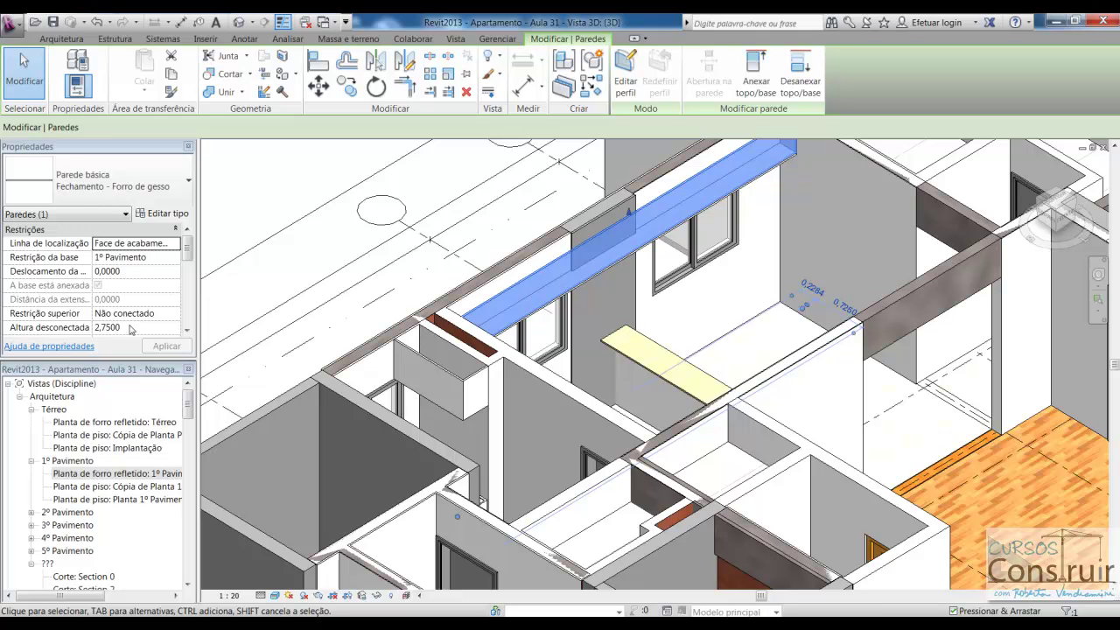
{"action": "left_click", "coordinate": [278, 174]}
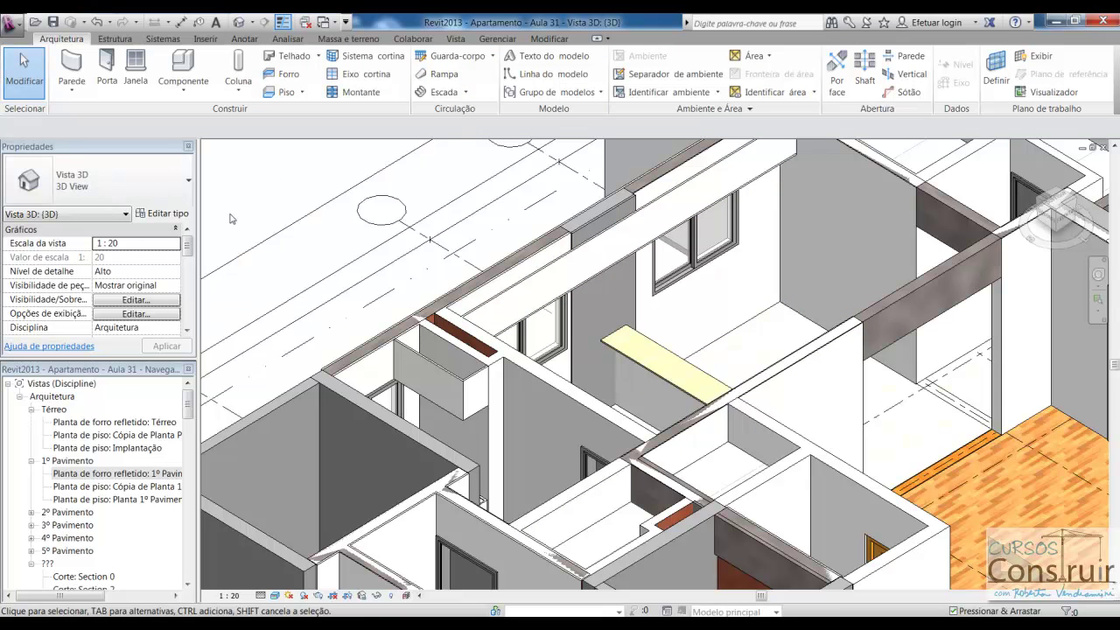
{"action": "left_click", "coordinate": [98, 22]}
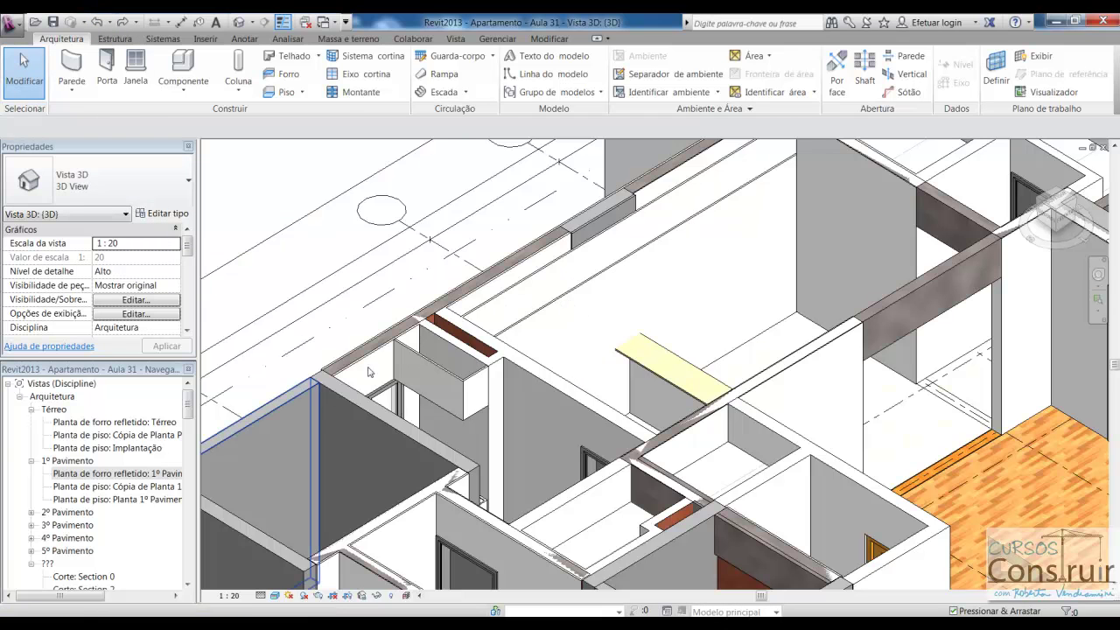
Step: In Section 5, attach the full-height gypsum wall's base to the ceiling, then go back to 3D
{"action": "key", "text": "ctrl+Tab"}
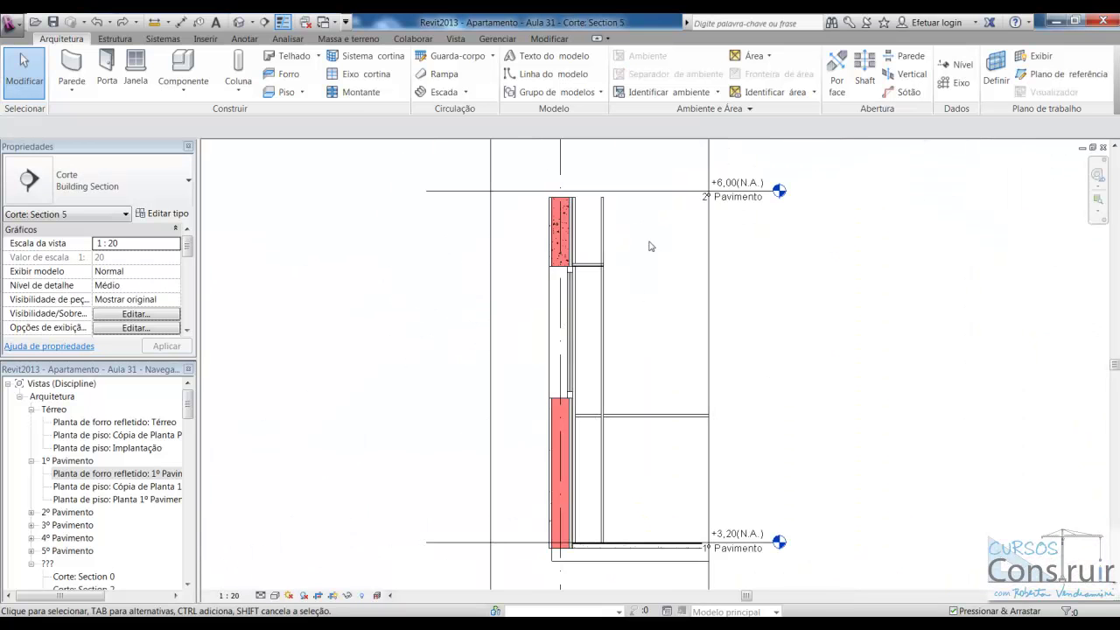
{"action": "scroll", "coordinate": [649, 246], "scroll_direction": "up", "scroll_amount": 2}
{"action": "scroll", "coordinate": [604, 289], "scroll_direction": "down", "scroll_amount": 3}
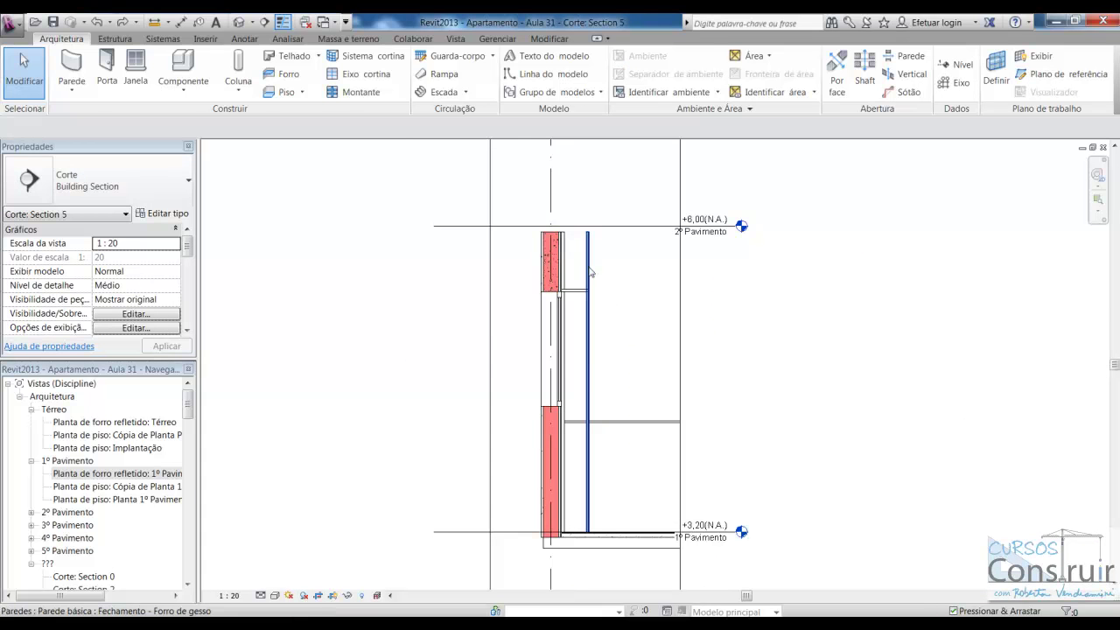
{"action": "left_click", "coordinate": [589, 273]}
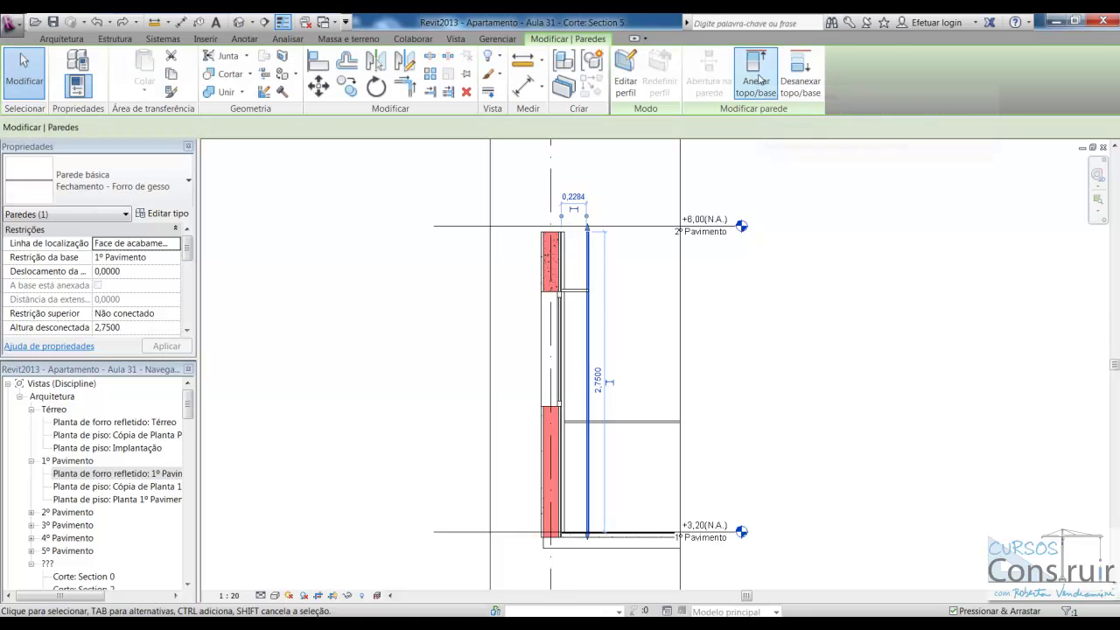
{"action": "left_click", "coordinate": [756, 81]}
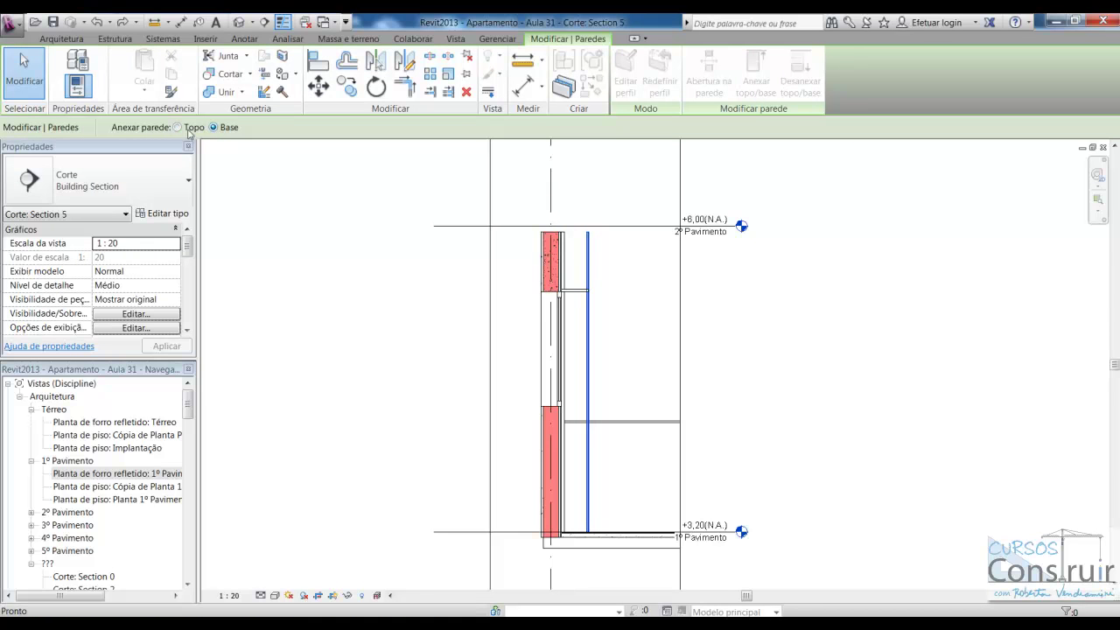
{"action": "scroll", "coordinate": [580, 299], "scroll_direction": "up", "scroll_amount": 2}
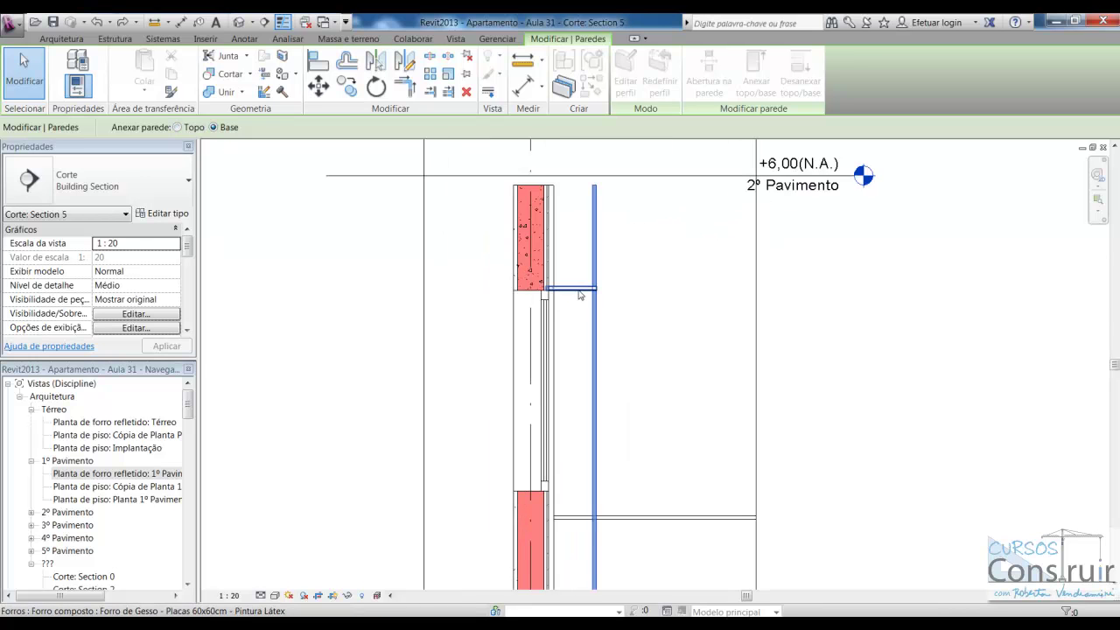
{"action": "left_click", "coordinate": [580, 298]}
{"action": "key", "text": "Escape"}
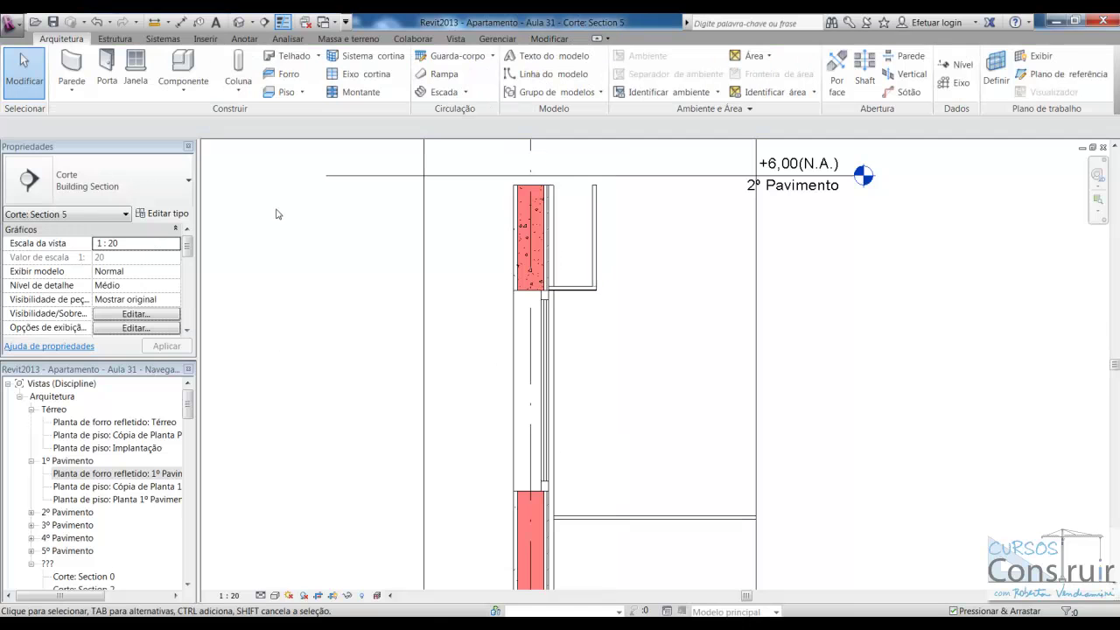
{"action": "left_click", "coordinate": [237, 22]}
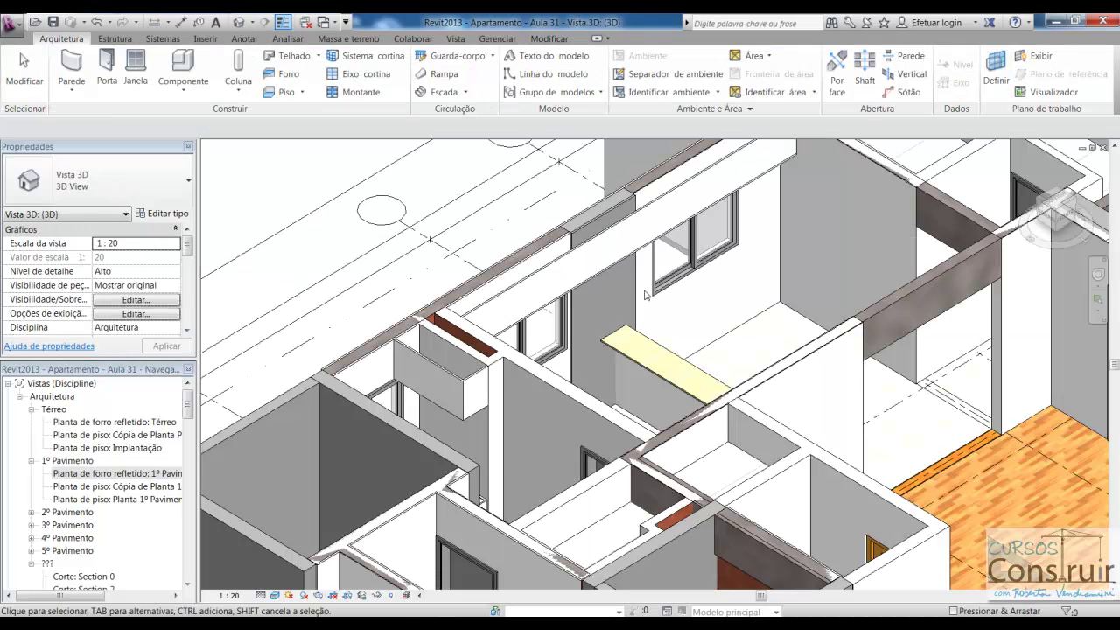
Step: In Section 5, join the ceiling piece with the gypsum wall using Unir, then return to 3D
{"action": "scroll", "coordinate": [623, 199], "scroll_direction": "up", "scroll_amount": 2}
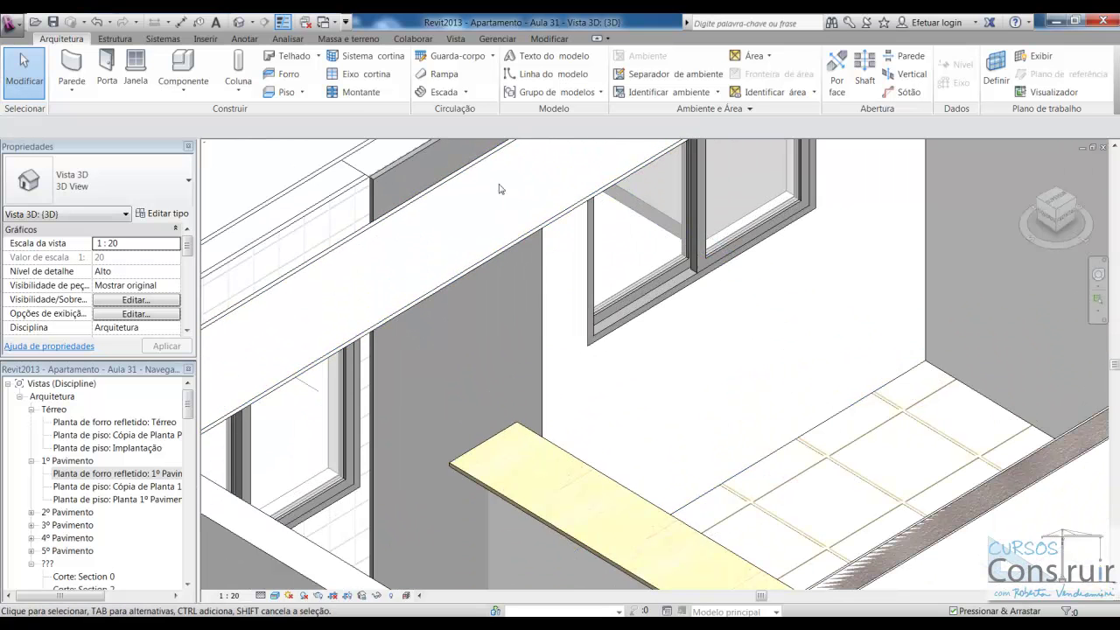
{"action": "key", "text": "ctrl+Tab"}
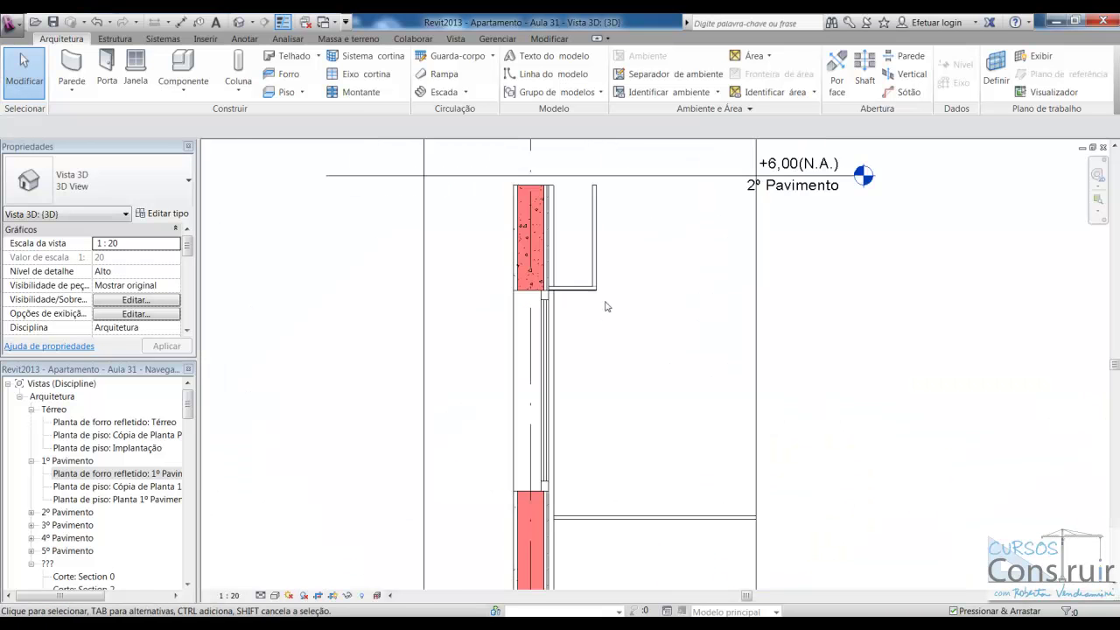
{"action": "scroll", "coordinate": [612, 290], "scroll_direction": "up", "scroll_amount": 2}
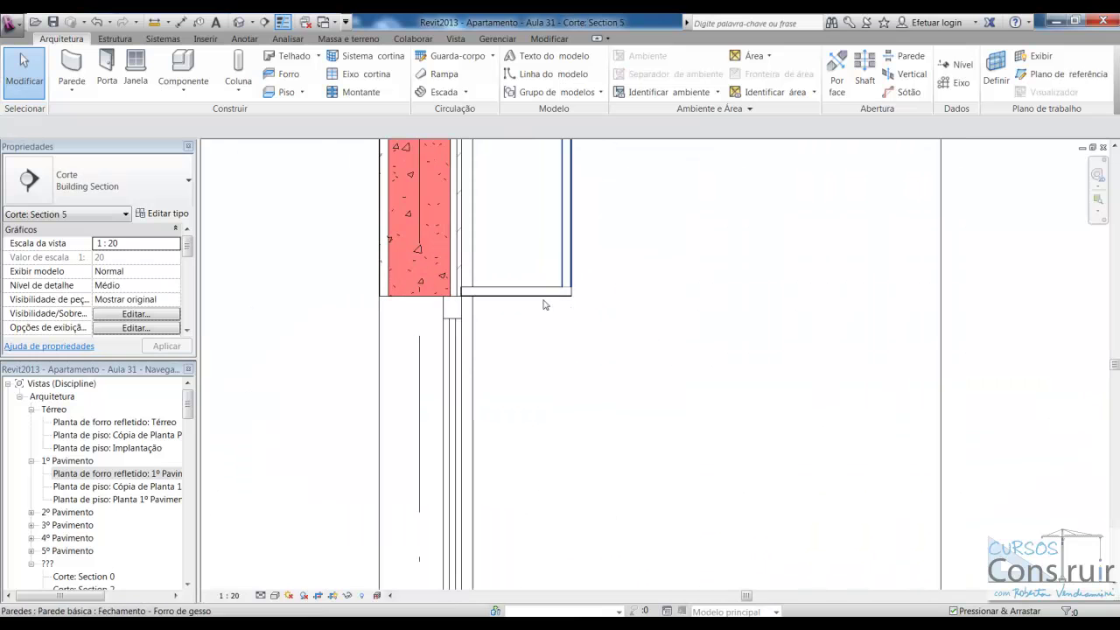
{"action": "left_click", "coordinate": [550, 39]}
{"action": "left_click", "coordinate": [230, 92]}
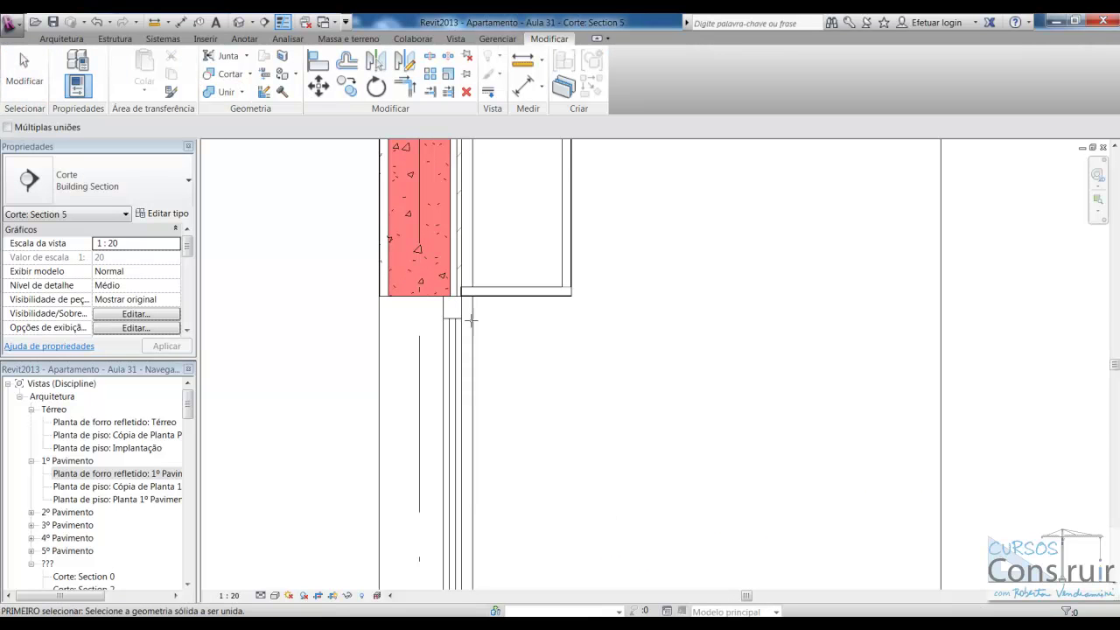
{"action": "left_click", "coordinate": [532, 294]}
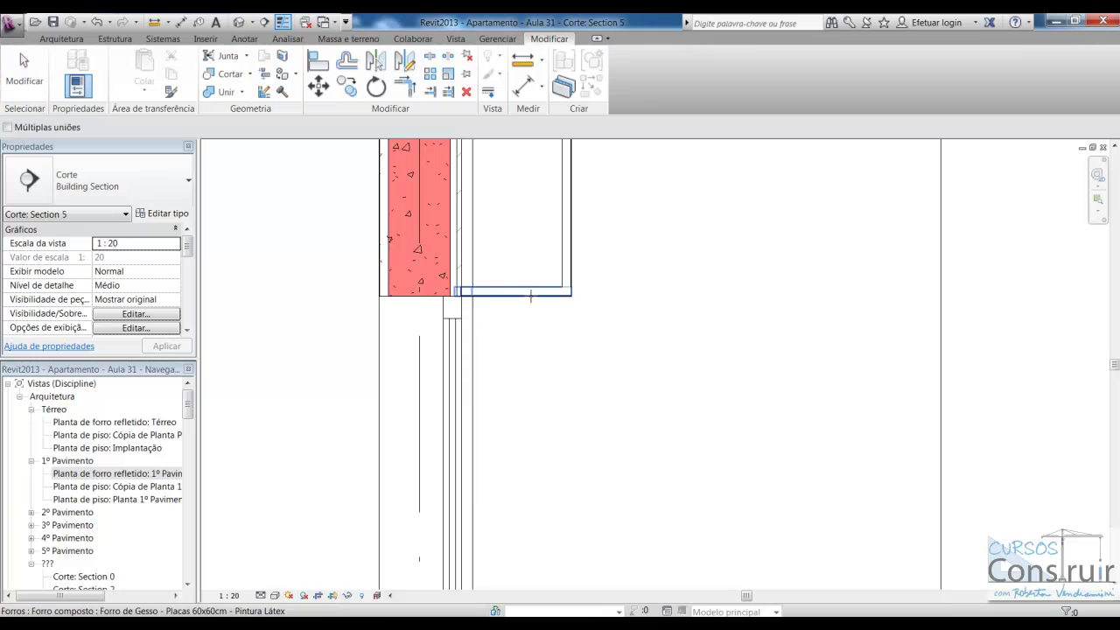
{"action": "left_click", "coordinate": [572, 253]}
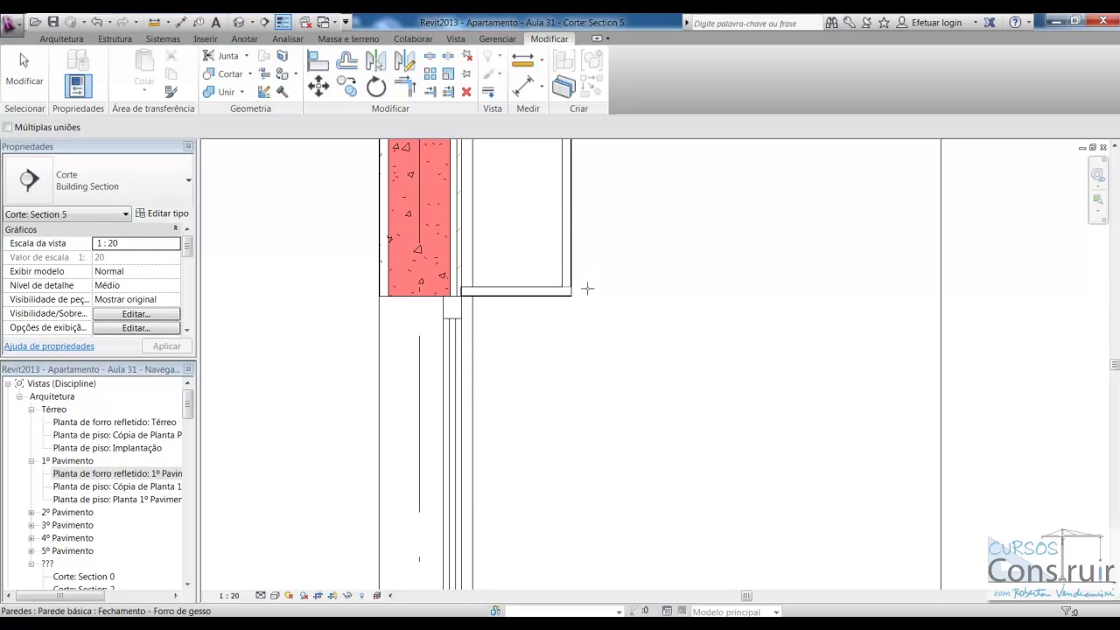
{"action": "key", "text": "Escape"}
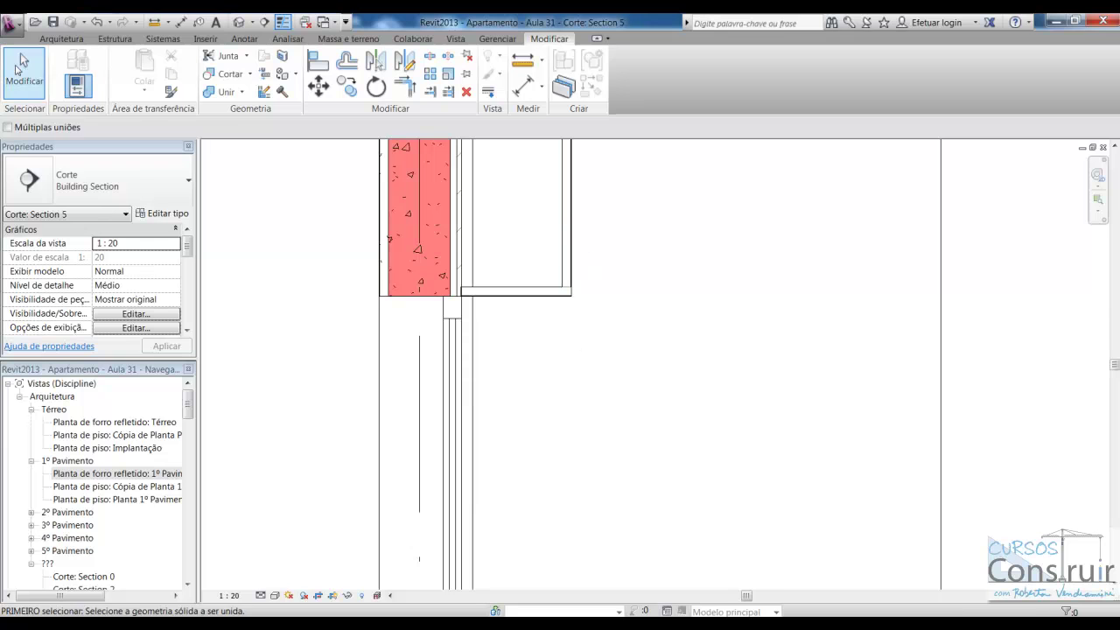
{"action": "left_click", "coordinate": [237, 22]}
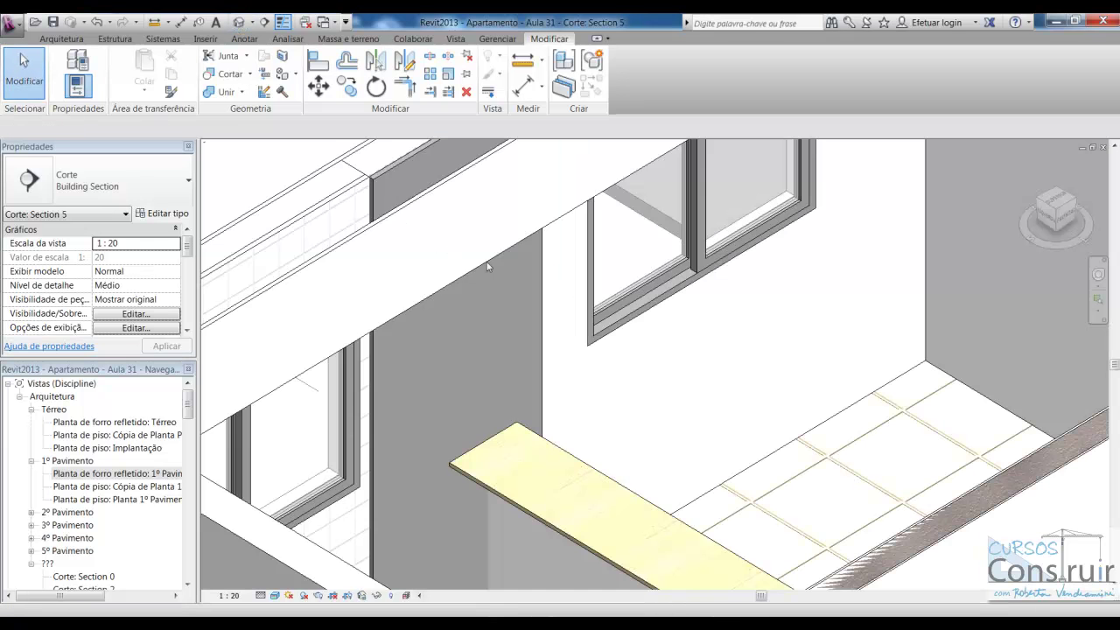
Step: Orbit the 3D view around the kitchen soffit, then zoom out to the whole apartment
{"action": "scroll", "coordinate": [613, 262], "scroll_direction": "up", "scroll_amount": 5}
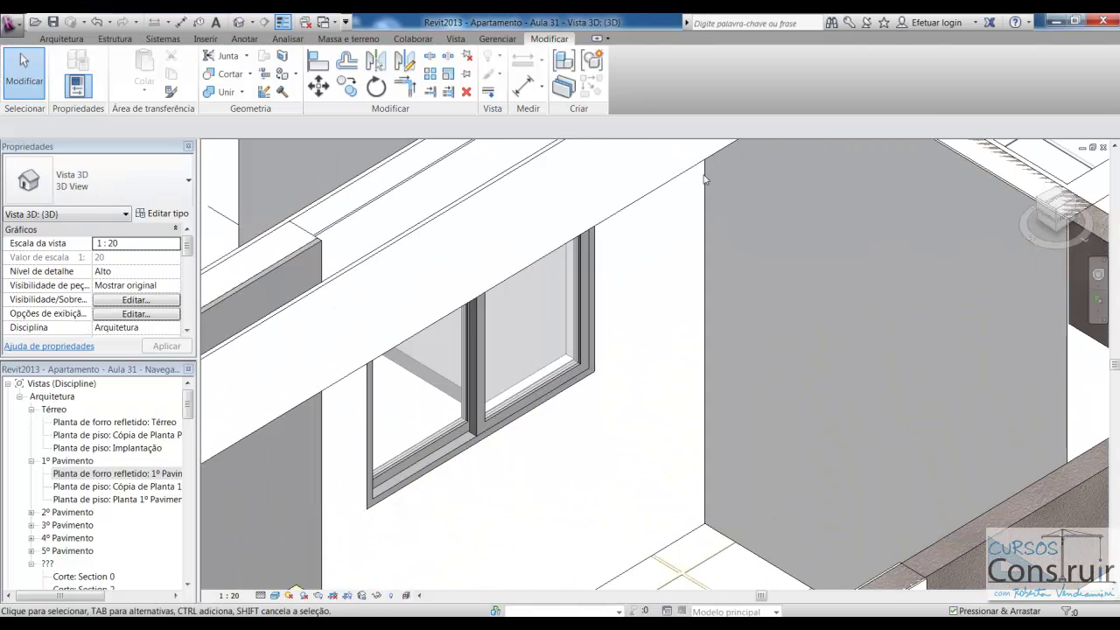
{"action": "scroll", "coordinate": [614, 232], "scroll_direction": "down", "scroll_amount": 3}
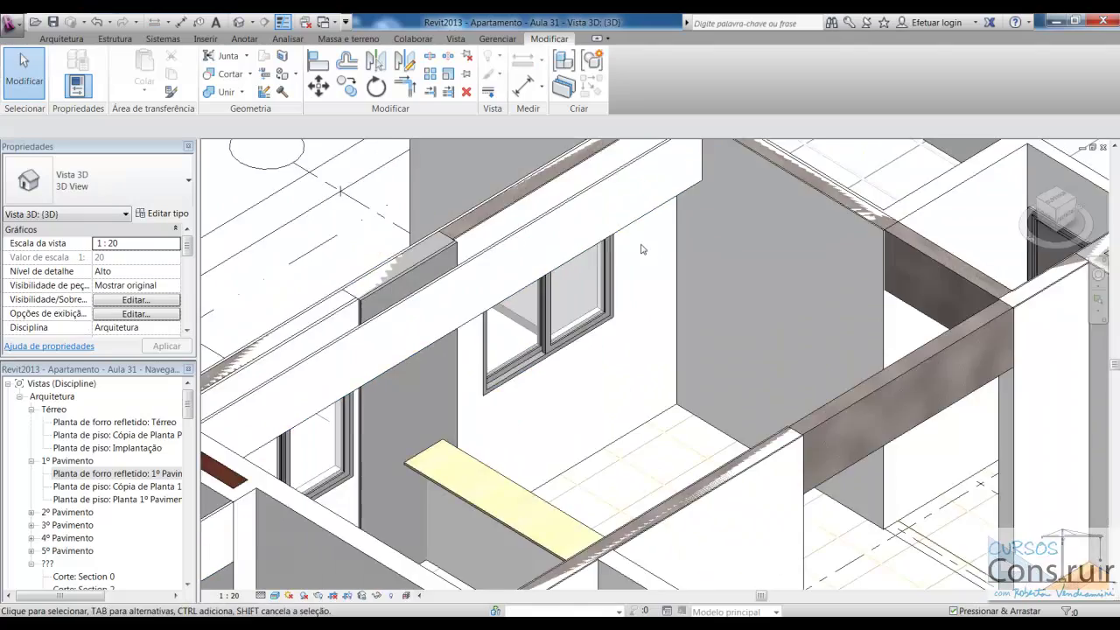
{"action": "scroll", "coordinate": [638, 227], "scroll_direction": "down", "scroll_amount": 2}
{"action": "mouse_move", "coordinate": [649, 294]}
{"action": "middle_mouse_down", "text": "shift"}
{"action": "mouse_move", "coordinate": [602, 325]}
{"action": "mouse_move", "coordinate": [658, 381]}
{"action": "mouse_move", "coordinate": [697, 354]}
{"action": "mouse_move", "coordinate": [728, 354]}
{"action": "mouse_move", "coordinate": [601, 342]}
{"action": "mouse_move", "coordinate": [774, 350]}
{"action": "middle_mouse_up", "text": "shift"}
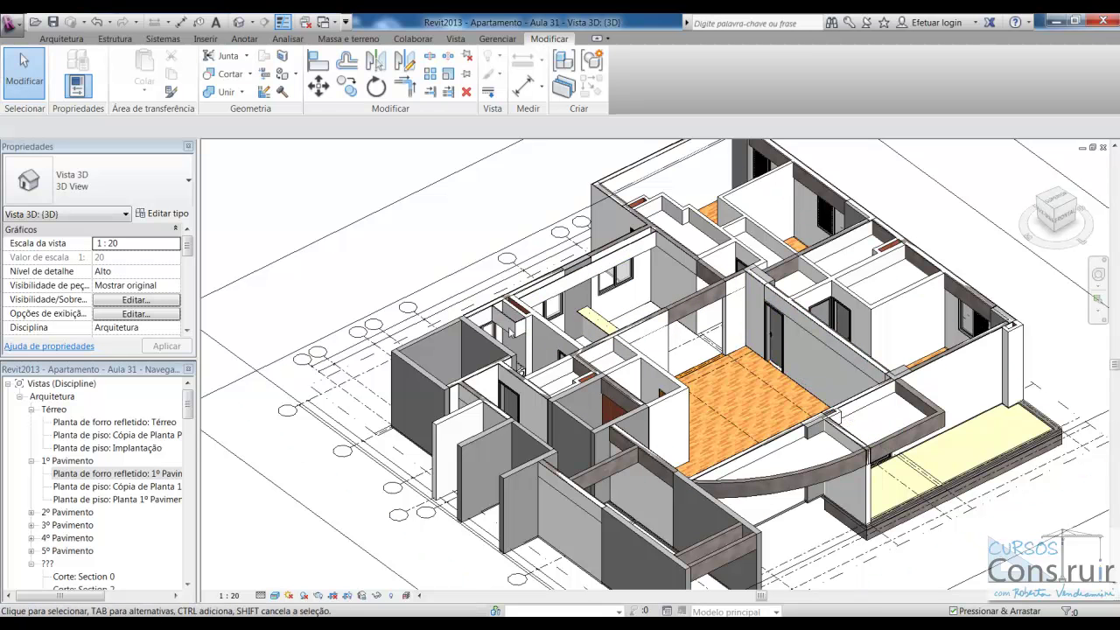
{"action": "scroll", "coordinate": [457, 310], "scroll_direction": "down", "scroll_amount": 1}
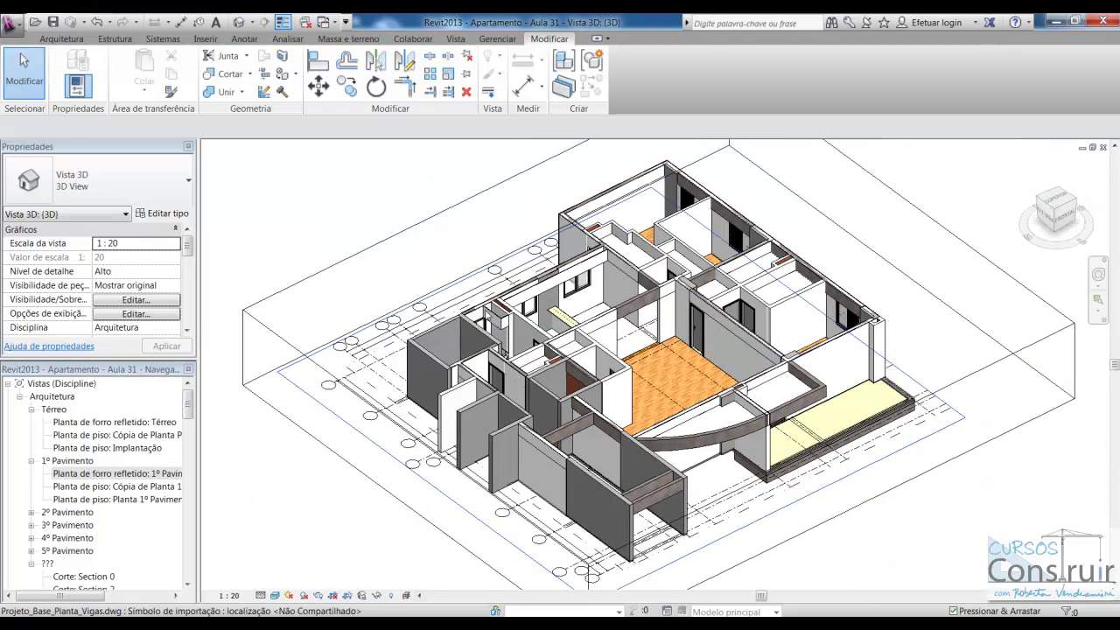